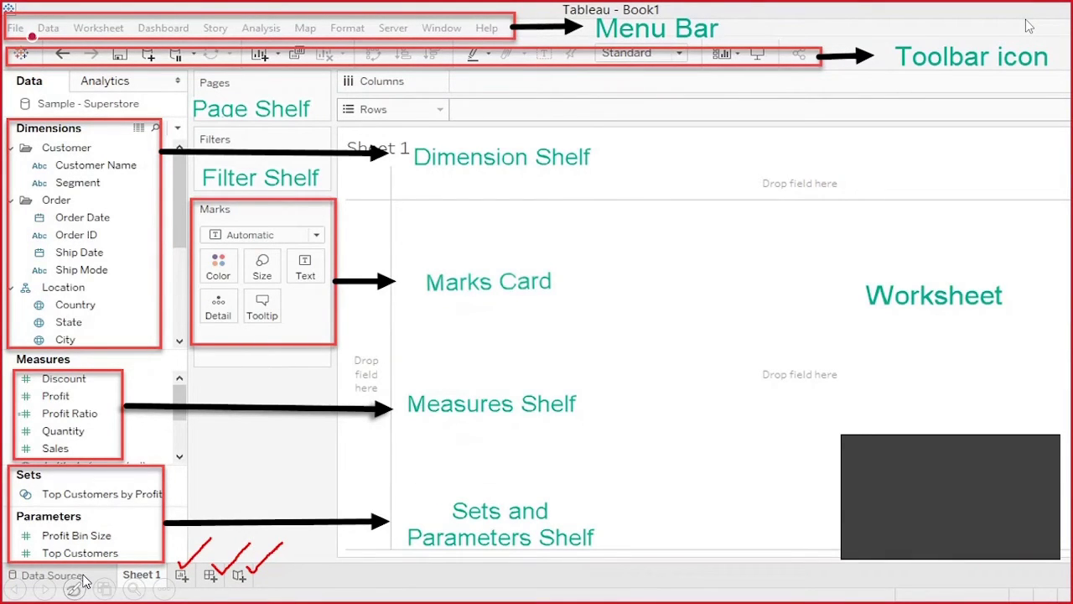
pyautogui.hotkey('ctrl', '2')
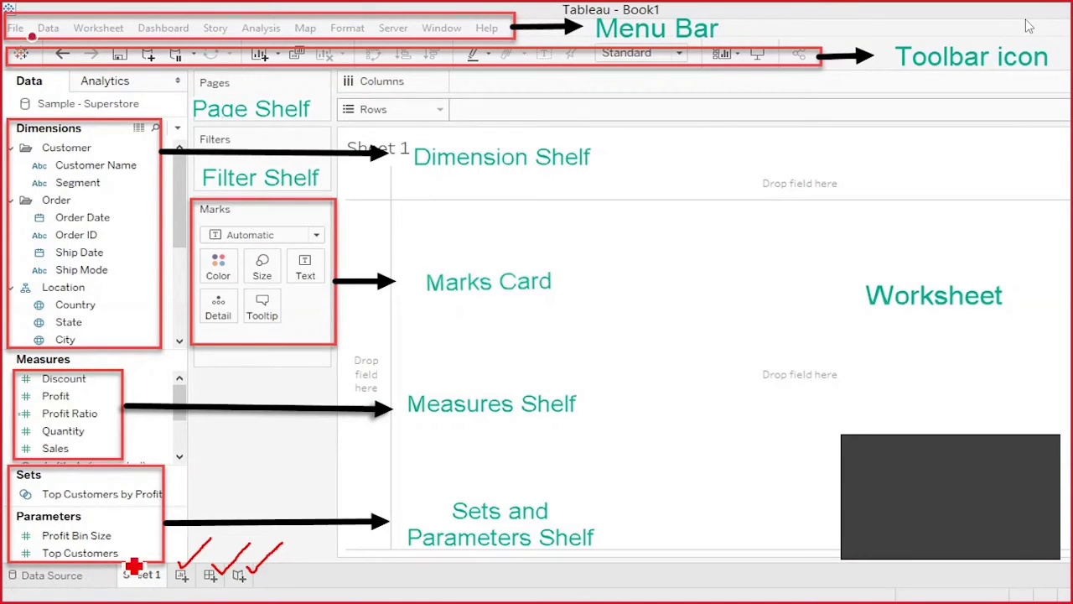
pyautogui.moveTo(145, 584)
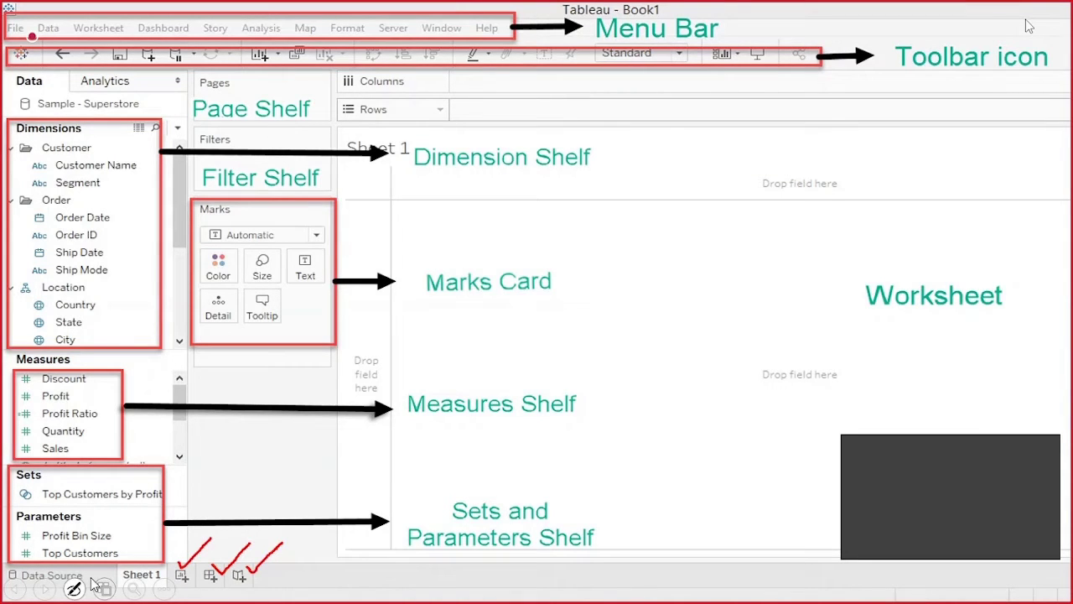
pyautogui.click(143, 584)
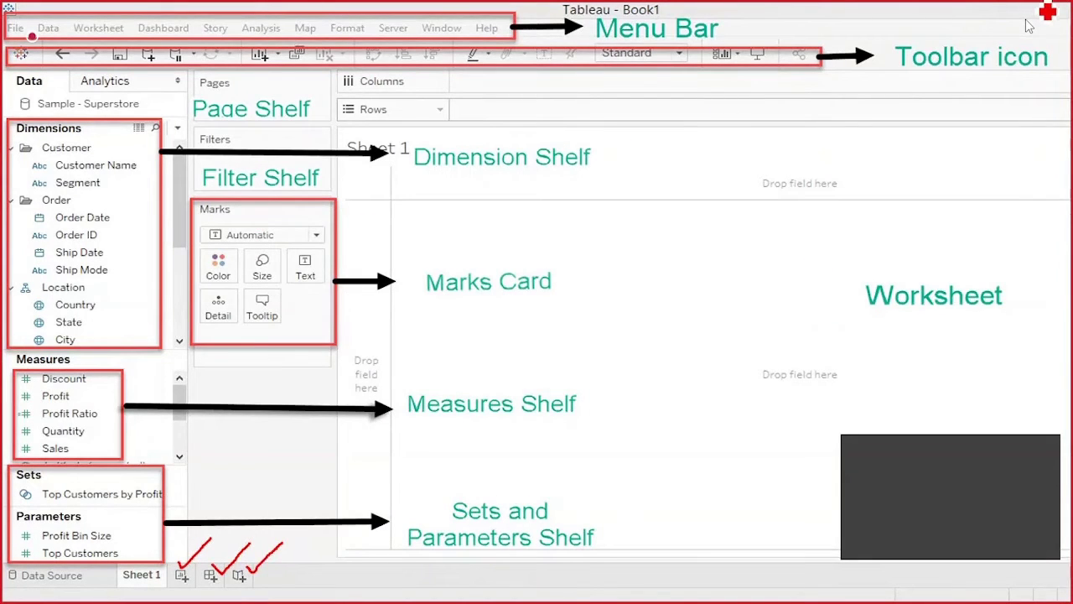
pyautogui.moveTo(1047, 12)
pyautogui.mouseDown()
pyautogui.moveTo(977, 38)
pyautogui.moveTo(1066, 17)
pyautogui.mouseUp()
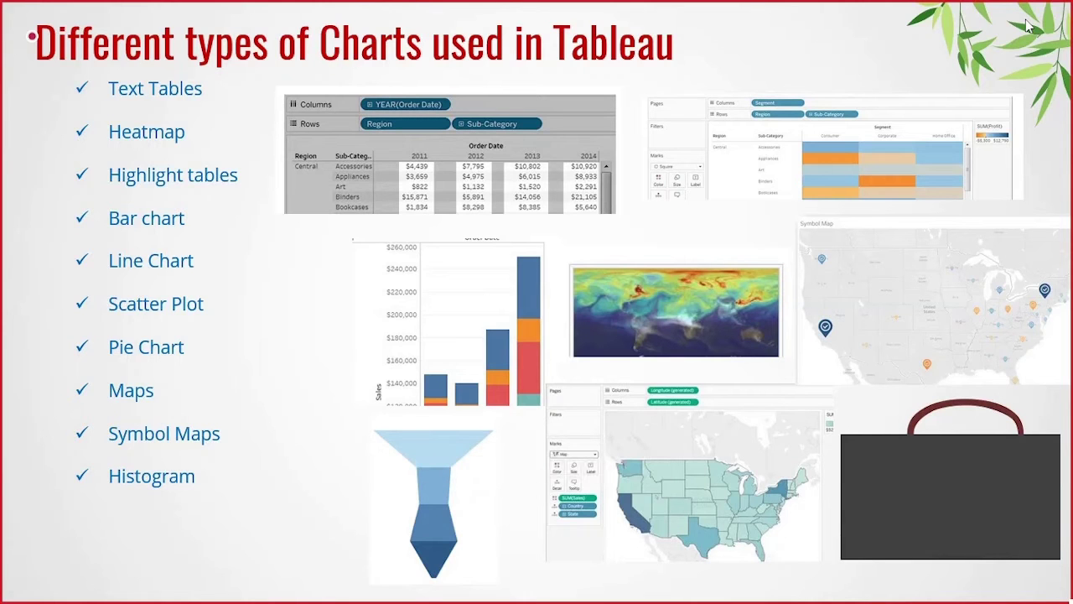
pyautogui.press('Right')
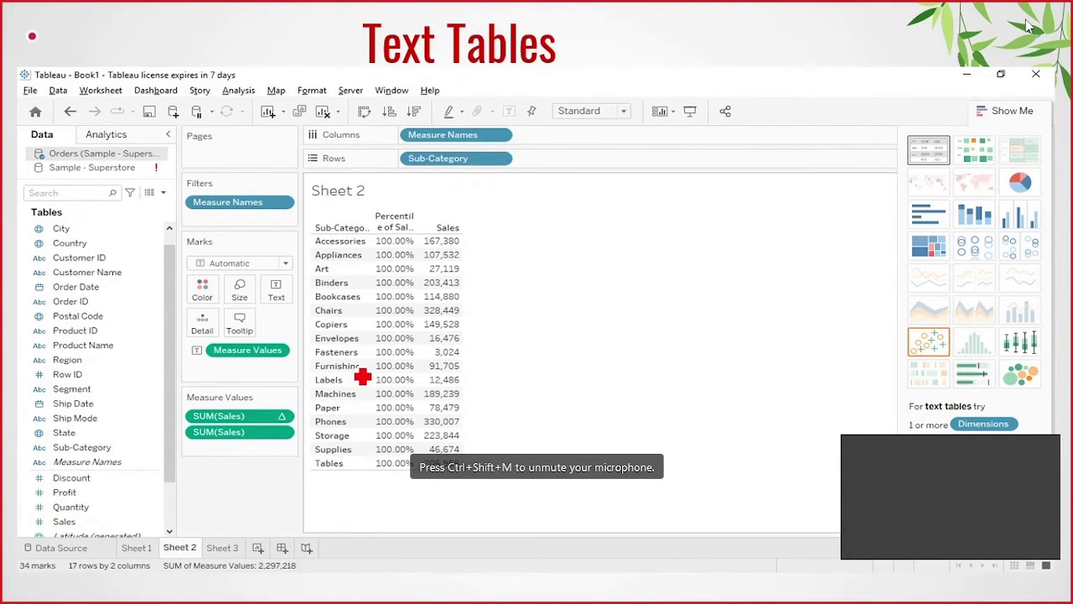
pyautogui.press('Right')
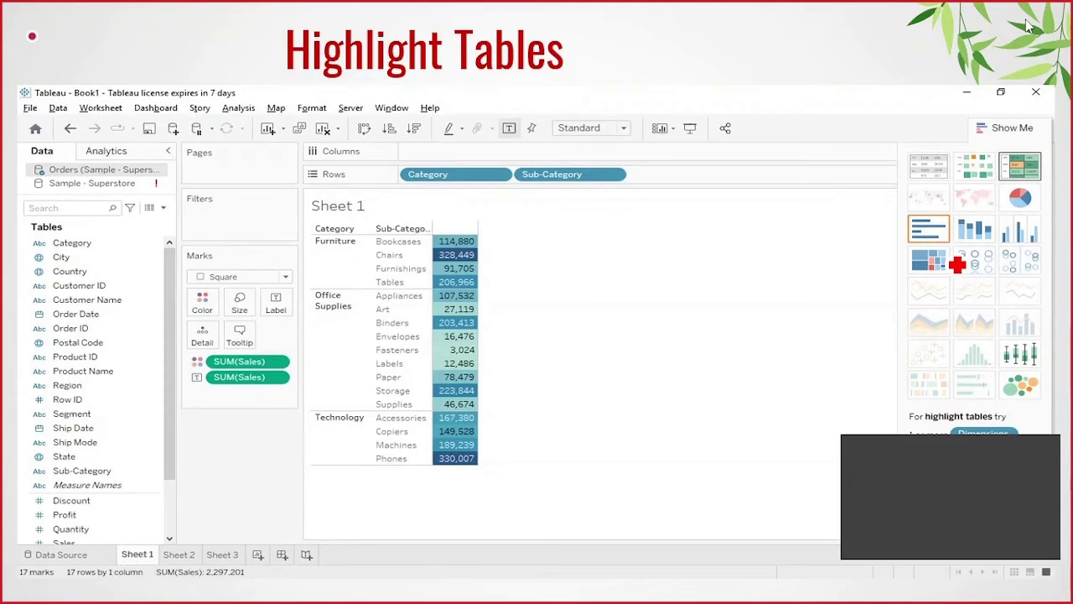
pyautogui.press('Right')
pyautogui.press('Right')
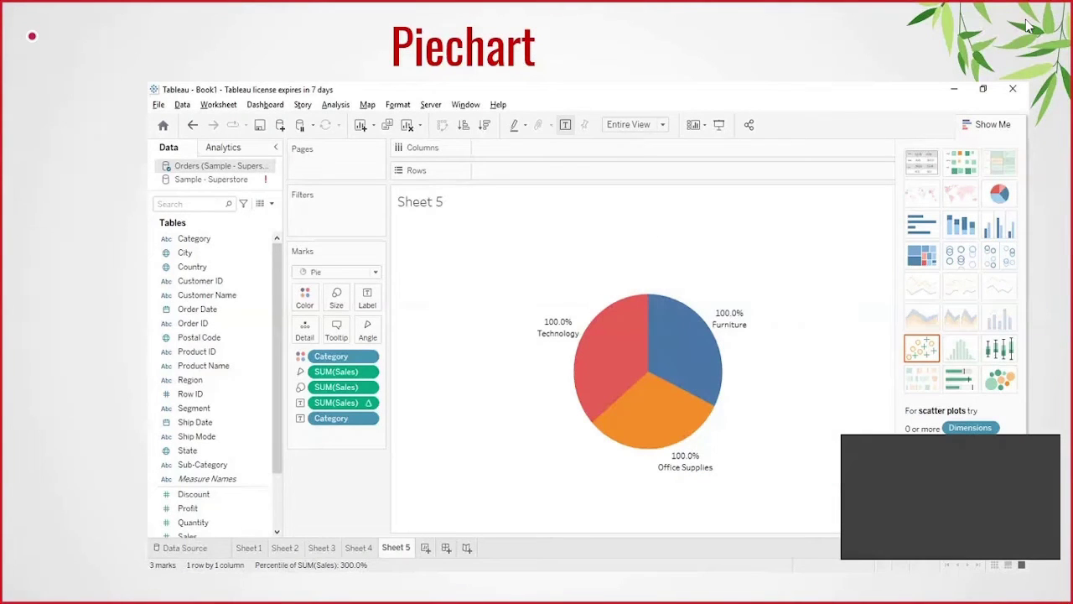
pyautogui.press('Right')
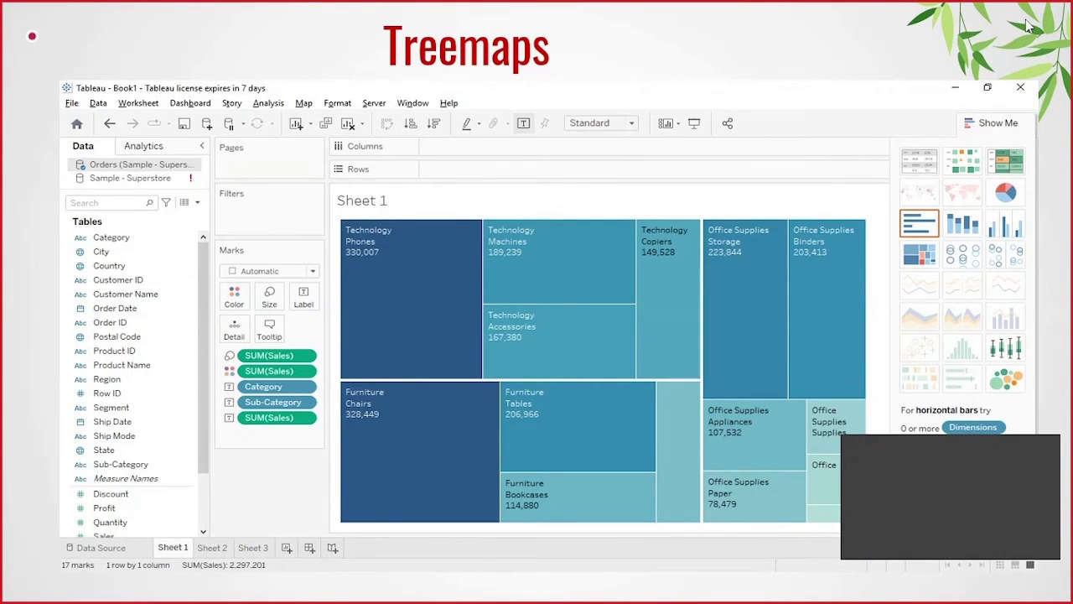
pyautogui.press('Right')
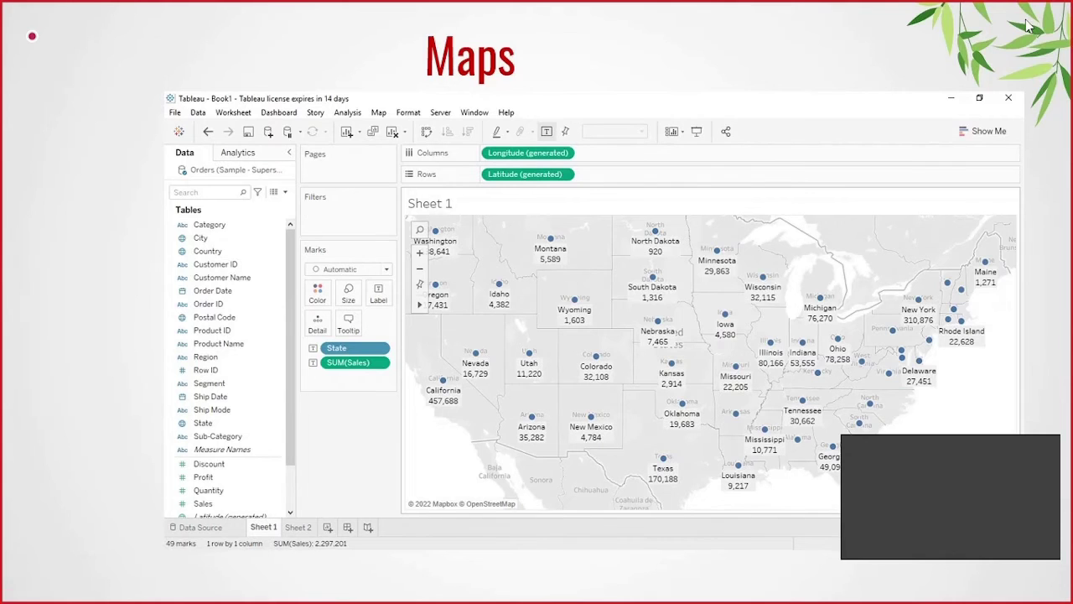
pyautogui.press('Right')
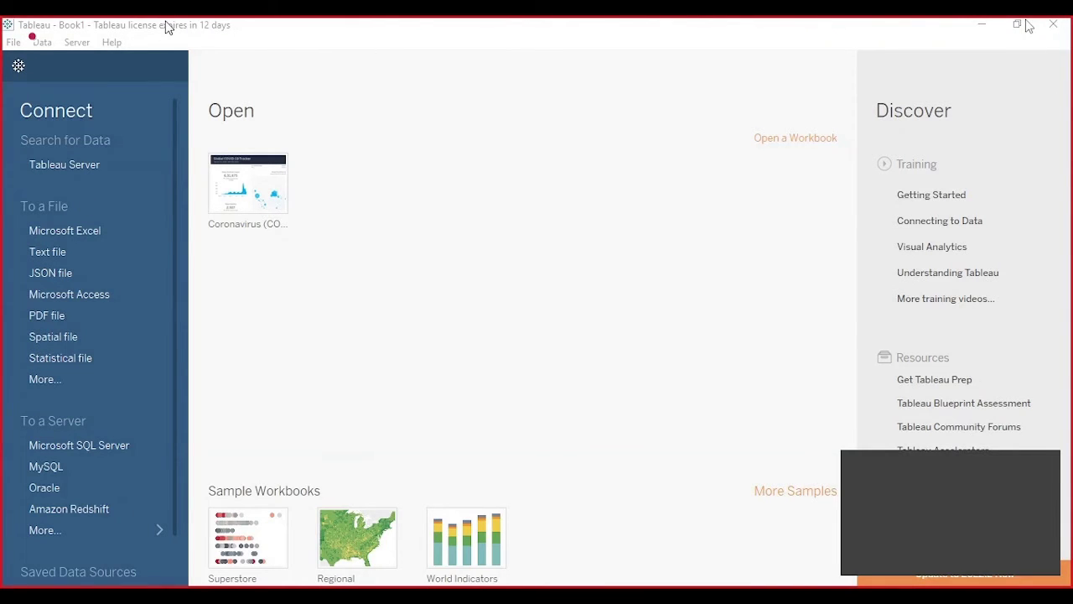
pyautogui.click(63, 170)
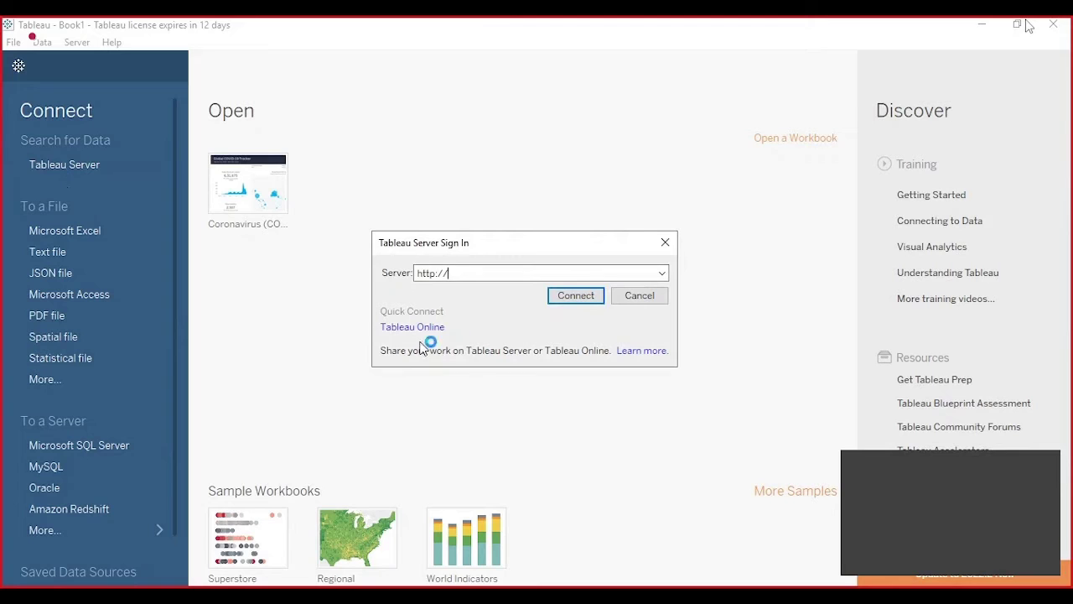
pyautogui.click(475, 274)
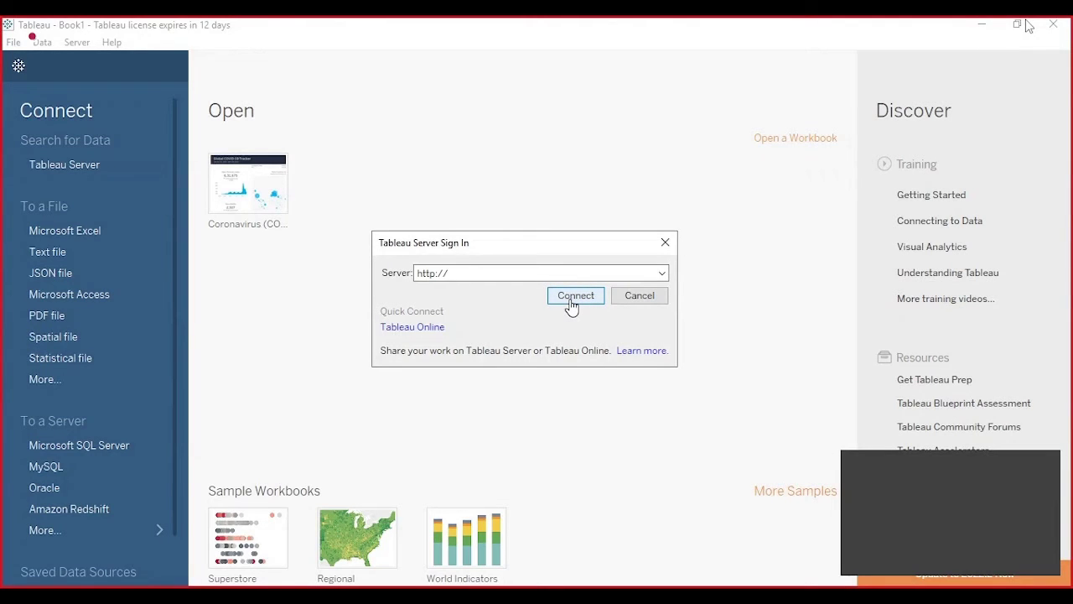
pyautogui.click(664, 248)
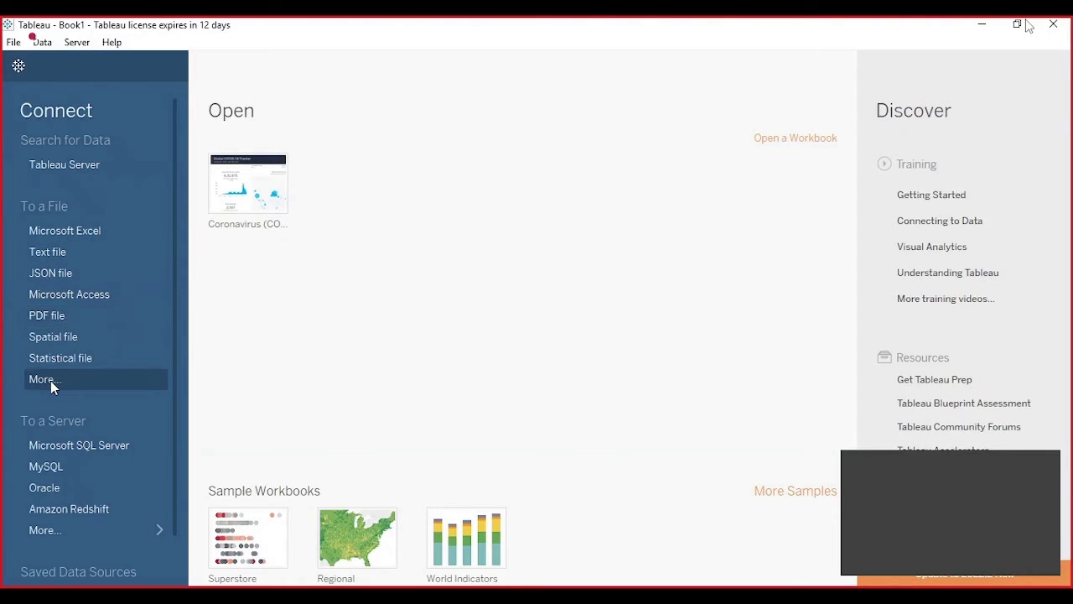
# Step: Connect to the Sample - Superstore Excel workbook as the data source
pyautogui.click(76, 231)
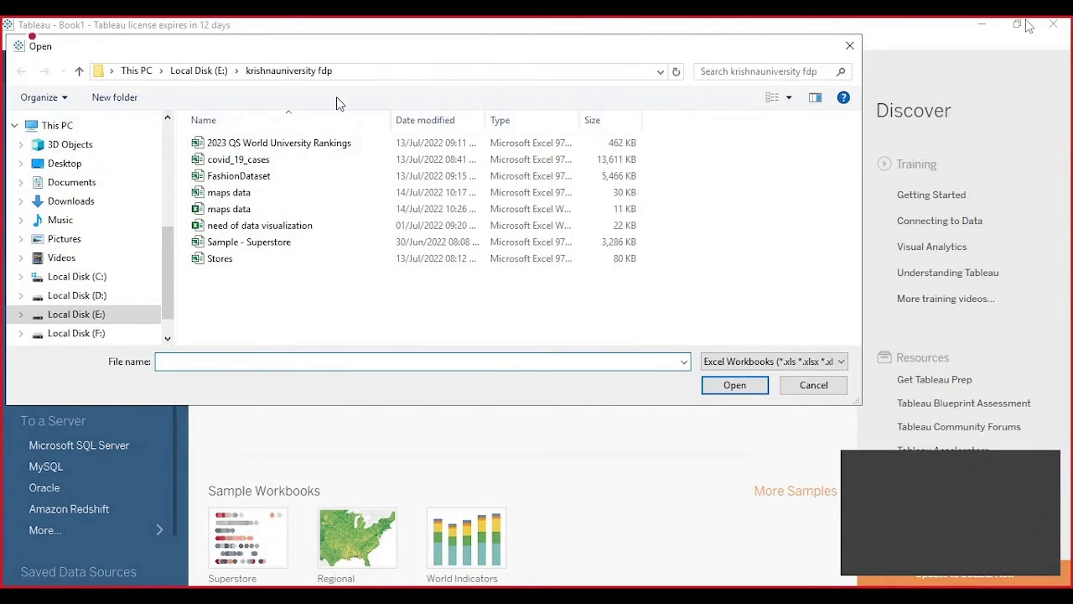
pyautogui.click(279, 244)
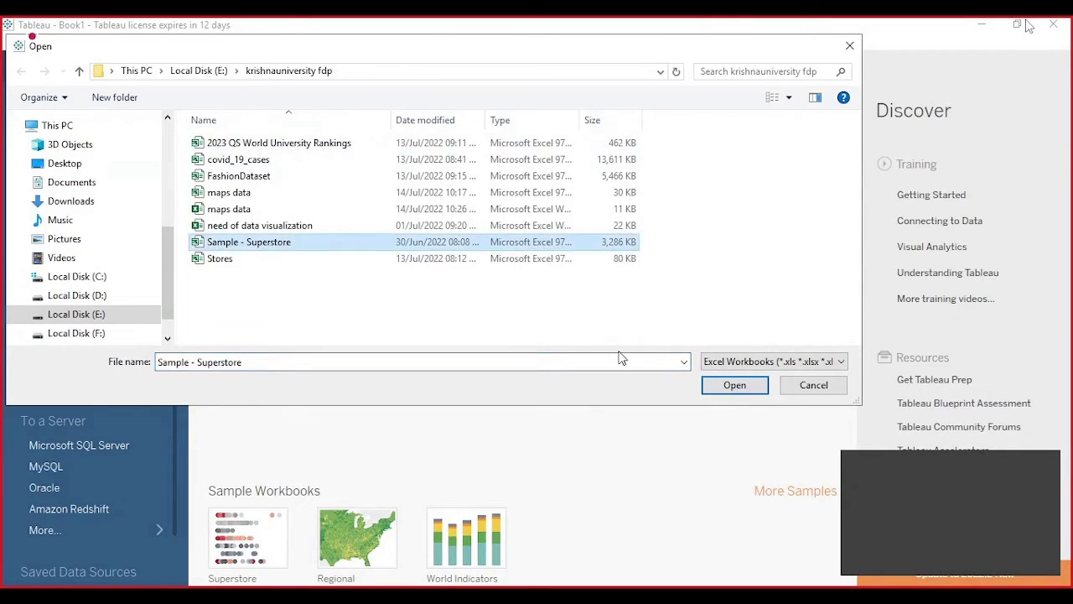
pyautogui.click(736, 386)
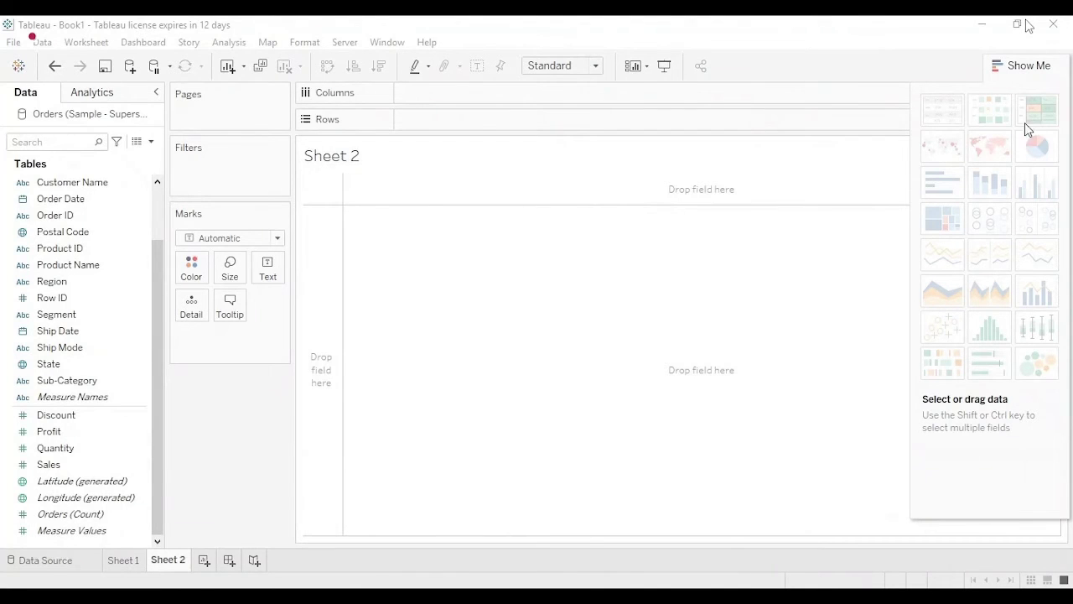
# Step: Build a horizontal bar chart on Sheet 1 with Category on rows and the sum of Sales on columns
pyautogui.click(125, 561)
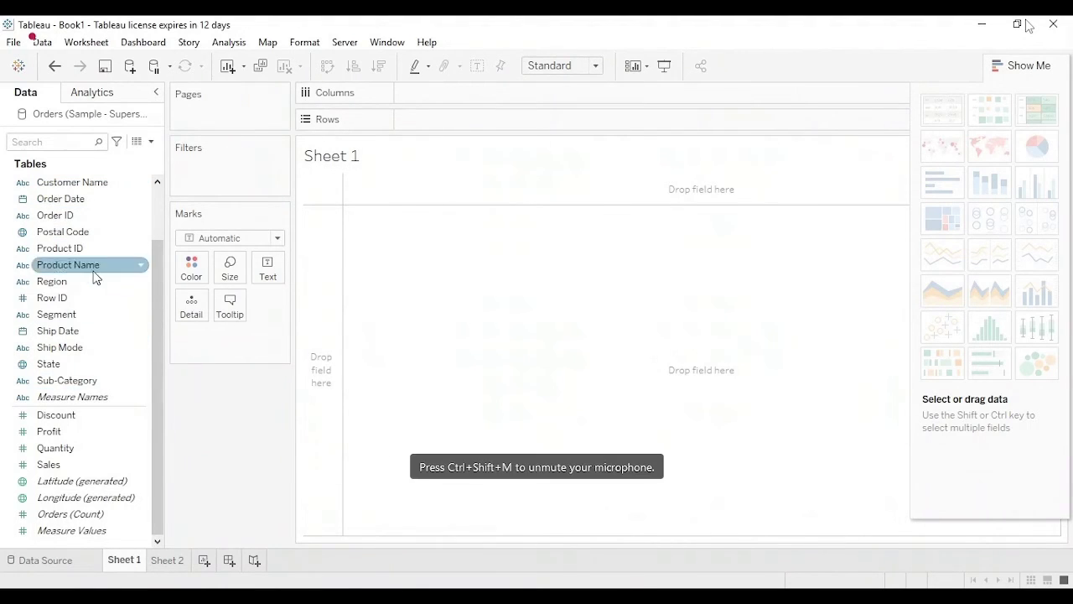
pyautogui.scroll(2, 96, 278)
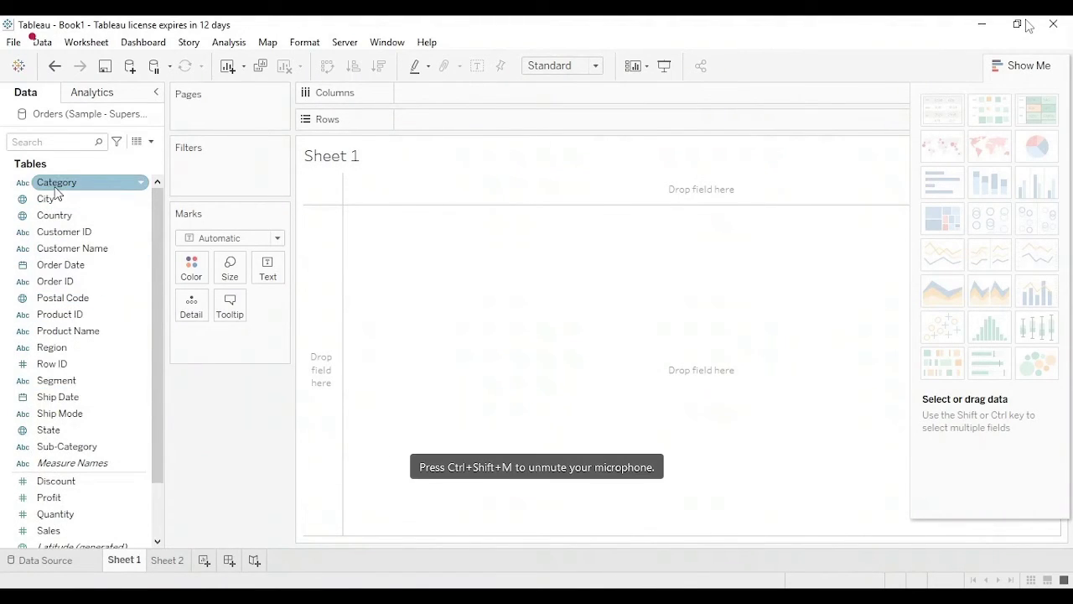
pyautogui.moveTo(54, 193); pyautogui.dragTo(421, 128)
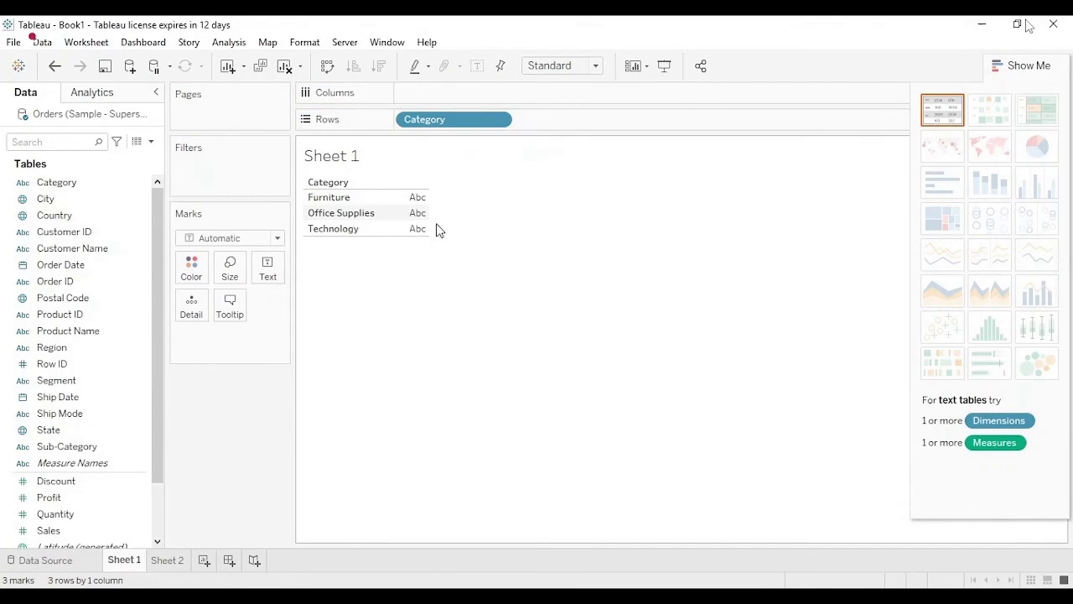
pyautogui.moveTo(418, 206)
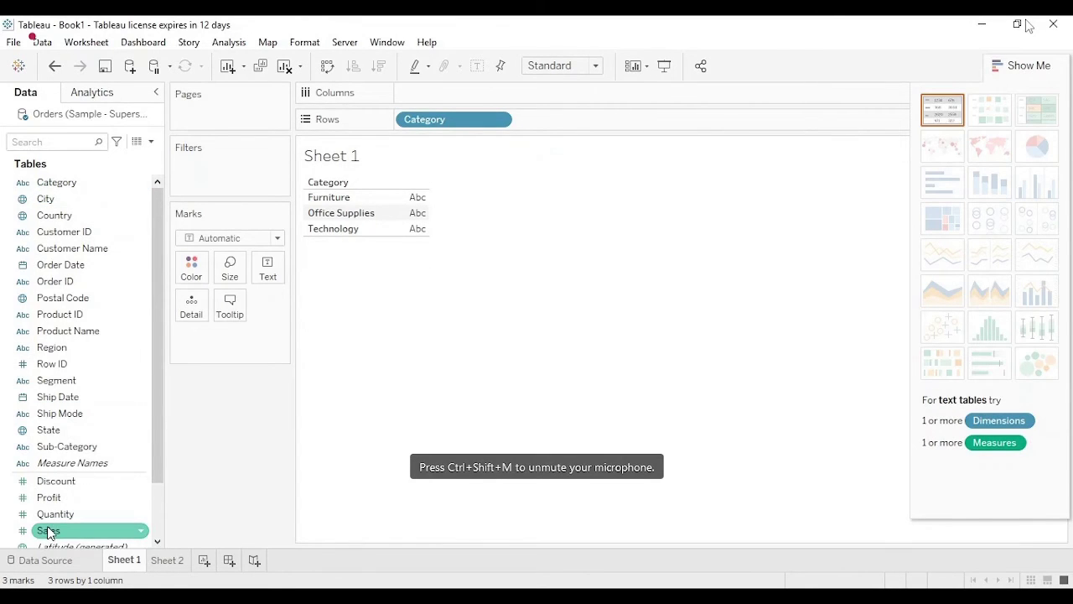
pyautogui.moveTo(49, 533); pyautogui.dragTo(419, 99)
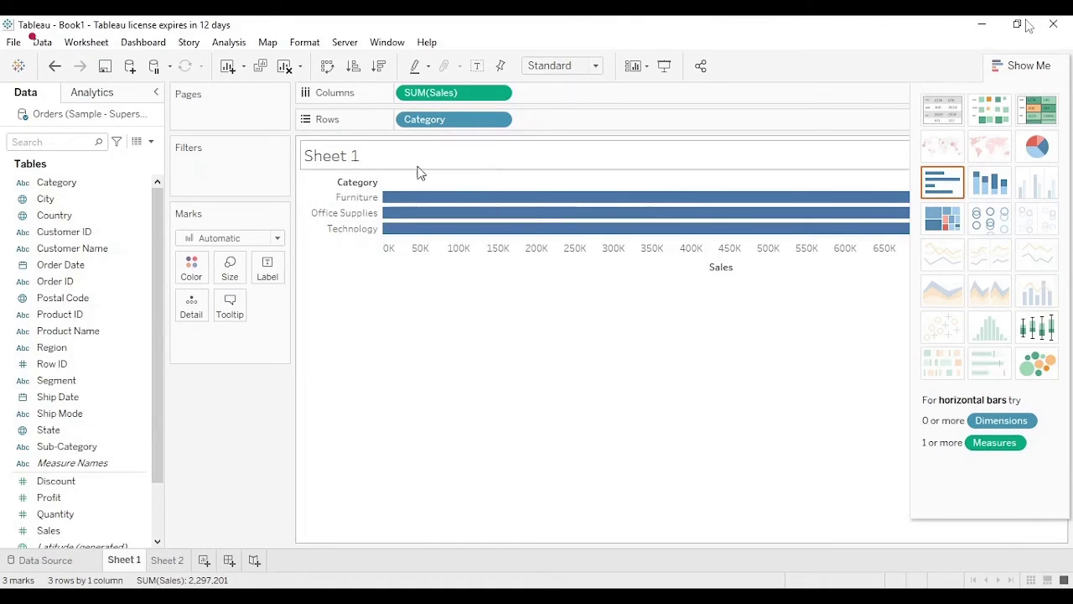
pyautogui.moveTo(416, 210)
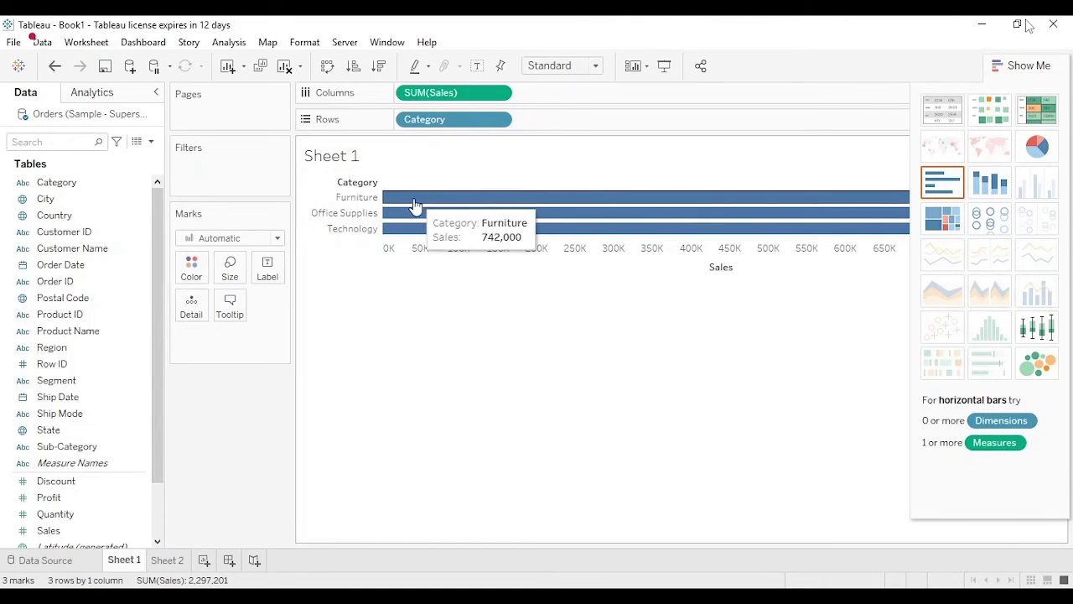
# Step: Swap the rows and columns so the category sales are drawn as vertical bars
pyautogui.click(327, 67)
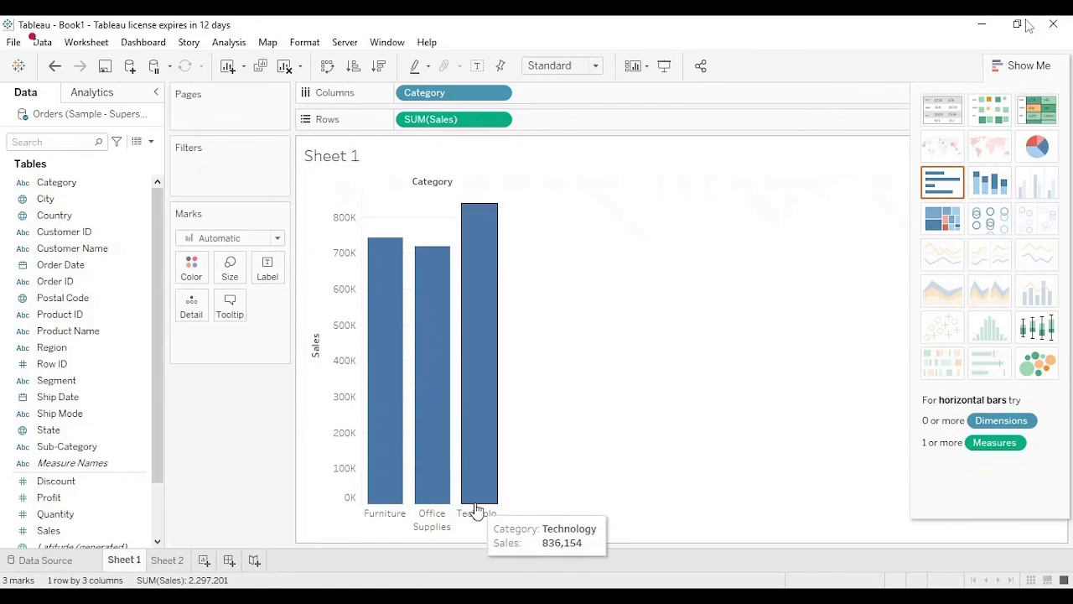
pyautogui.moveTo(443, 338)
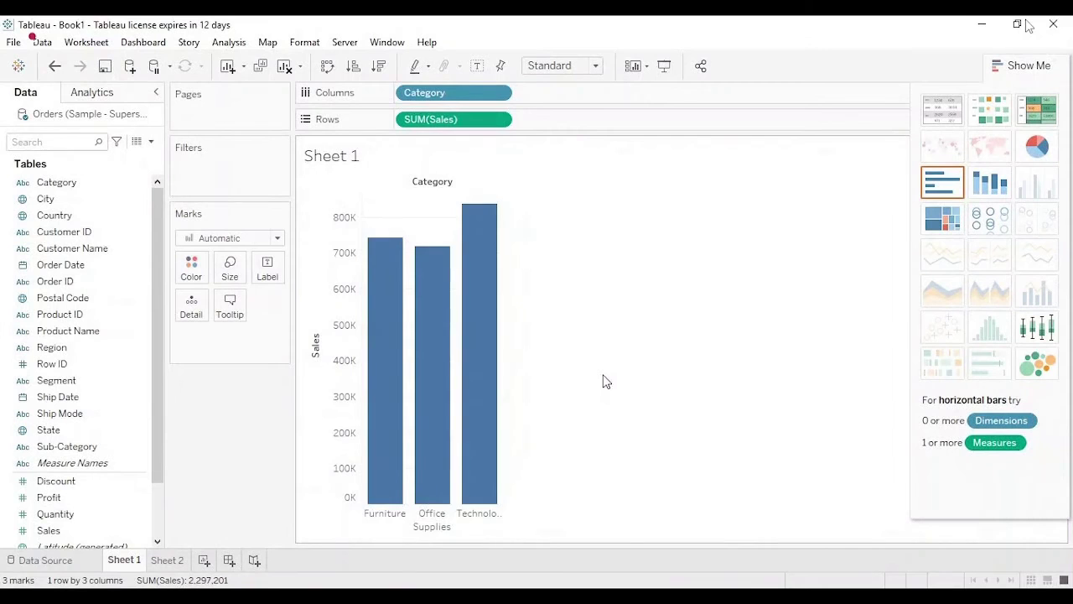
pyautogui.hotkey('ctrl', 'w')
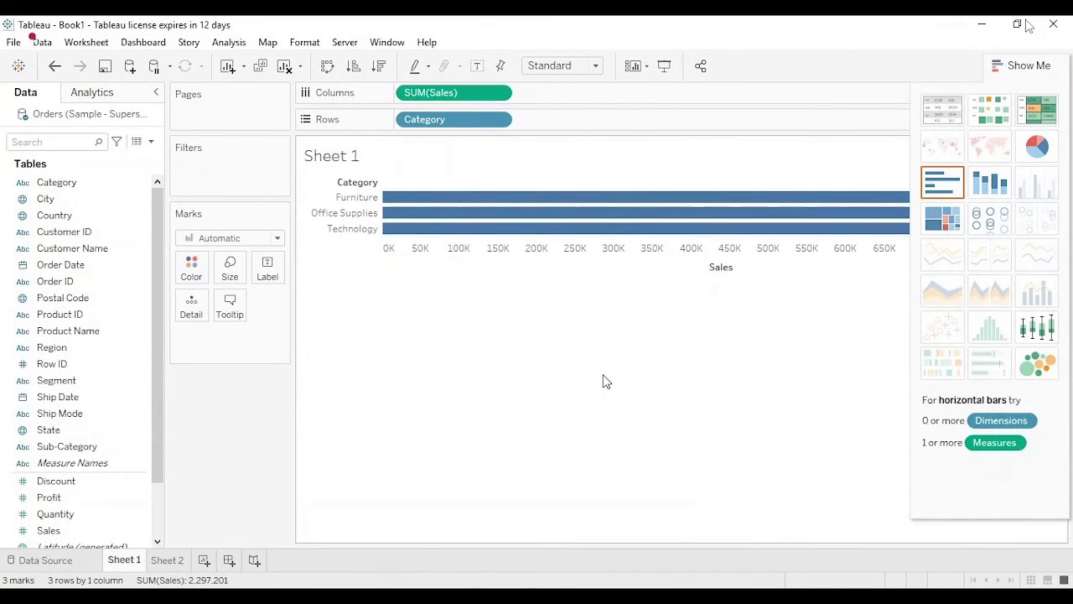
pyautogui.hotkey('ctrl', 'w')
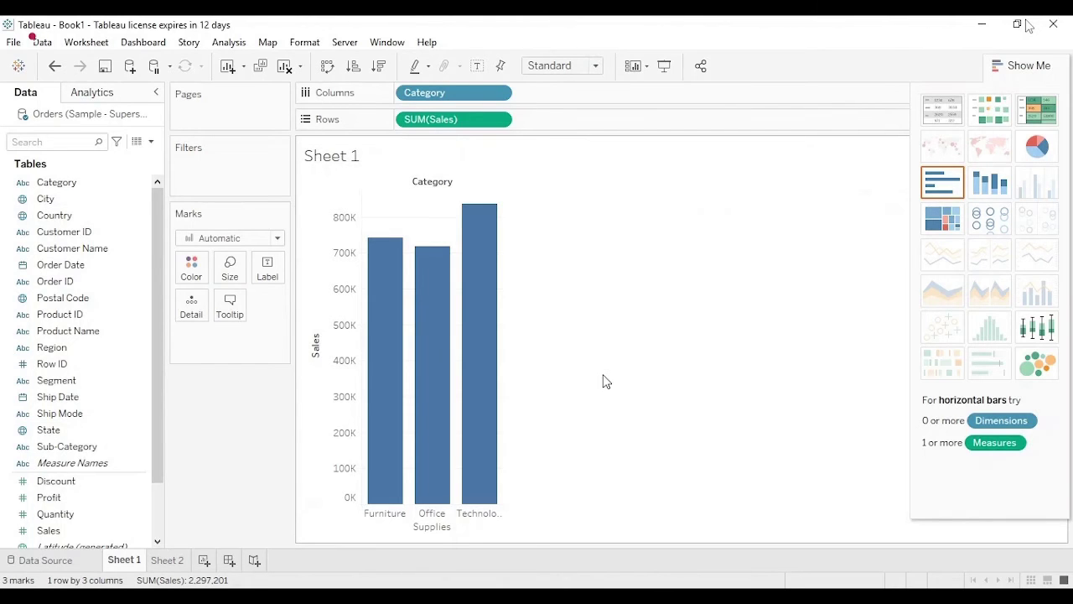
# Step: Try sorting the category bars by sales in descending and ascending order, and clear the sort
pyautogui.moveTo(386, 244)
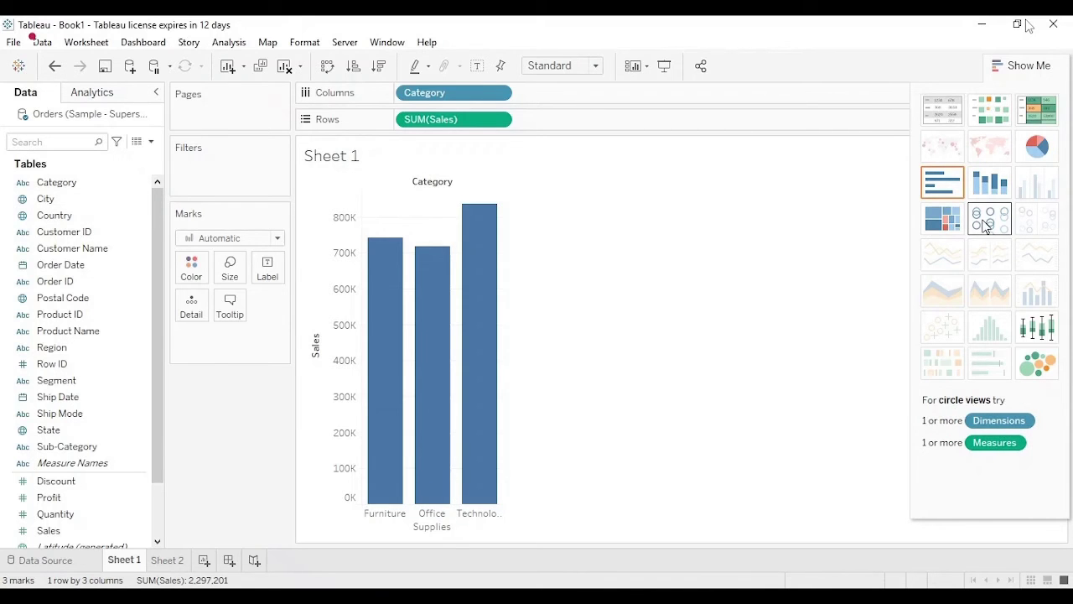
pyautogui.moveTo(377, 455)
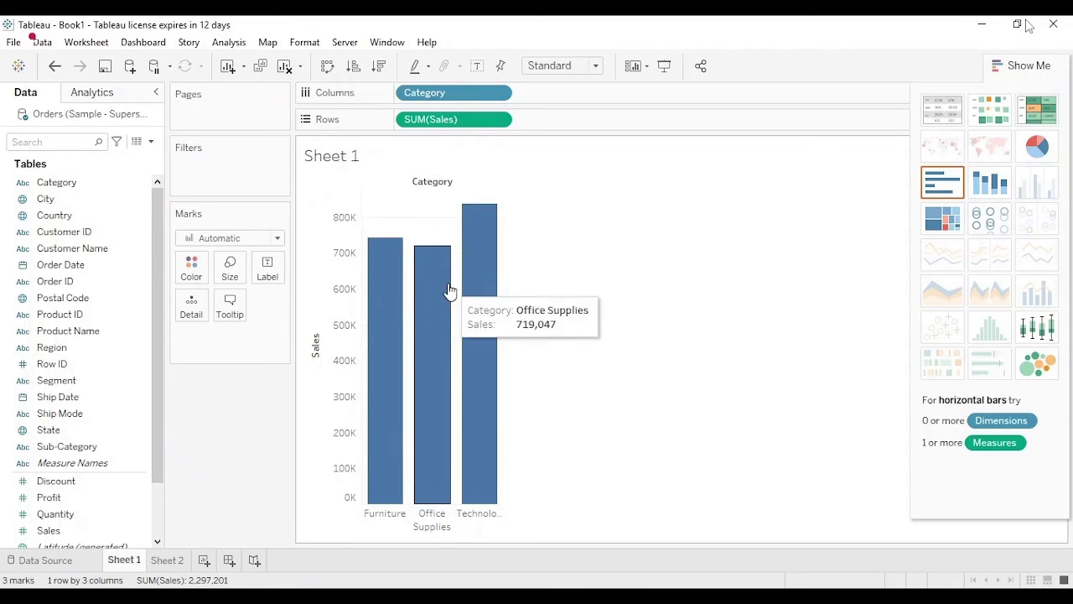
pyautogui.moveTo(400, 285)
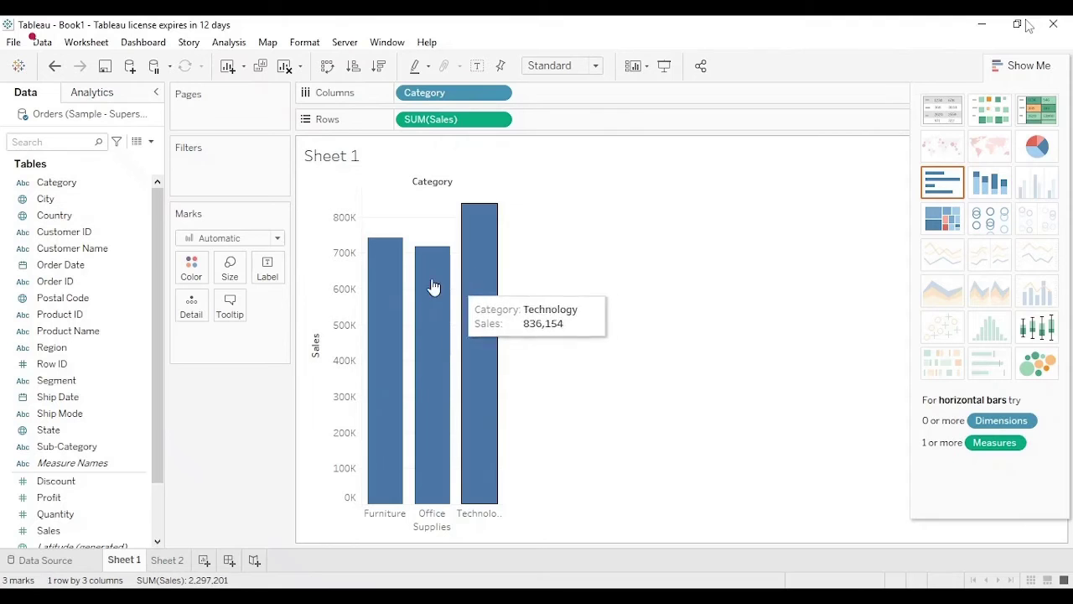
pyautogui.moveTo(484, 292)
pyautogui.moveTo(453, 283)
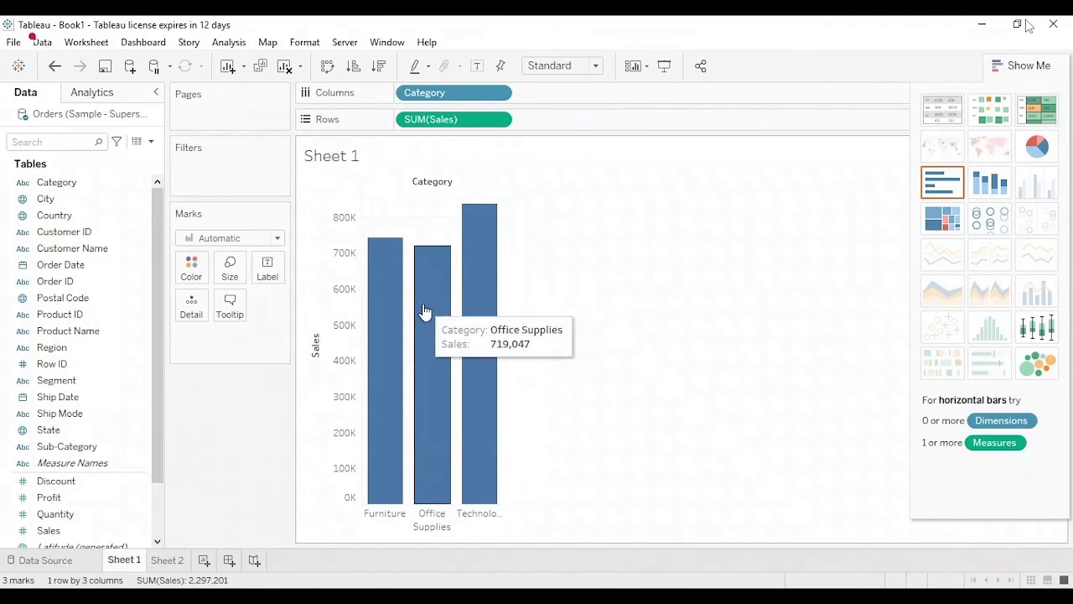
pyautogui.moveTo(326, 333)
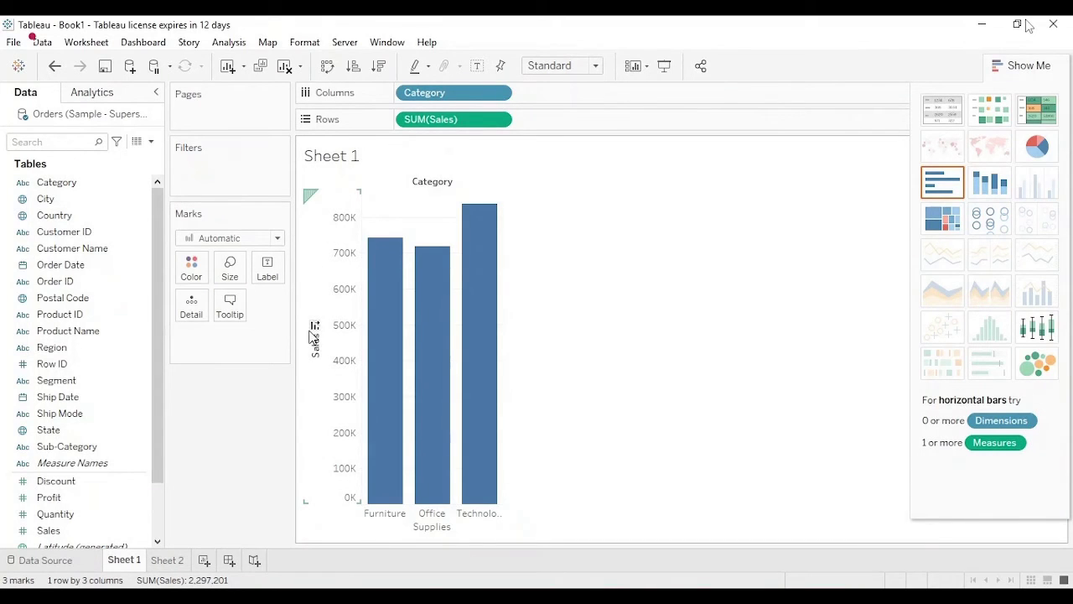
pyautogui.click(314, 327)
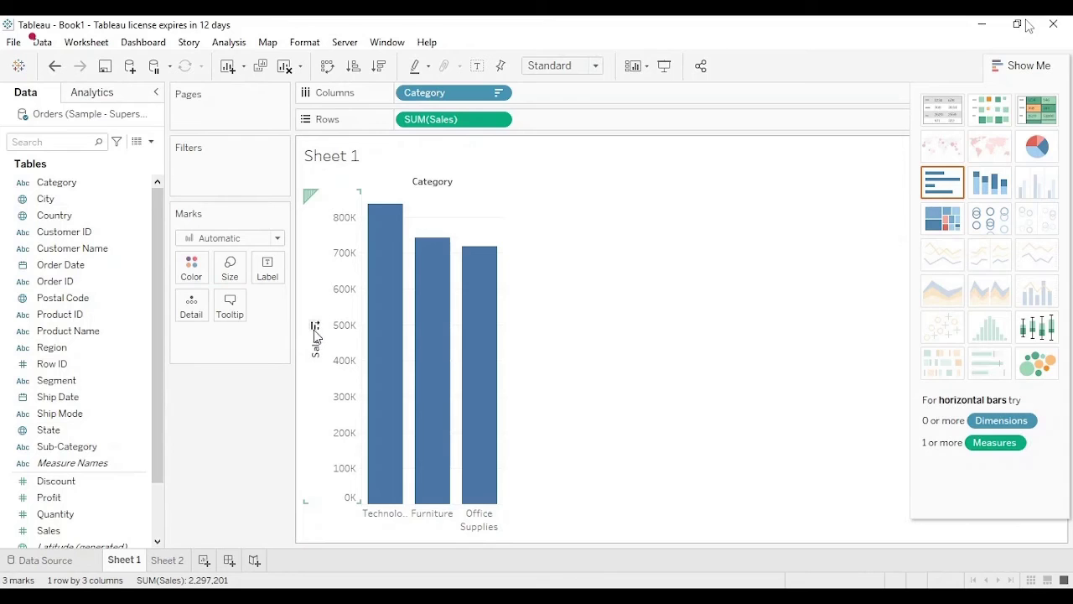
pyautogui.click(314, 327)
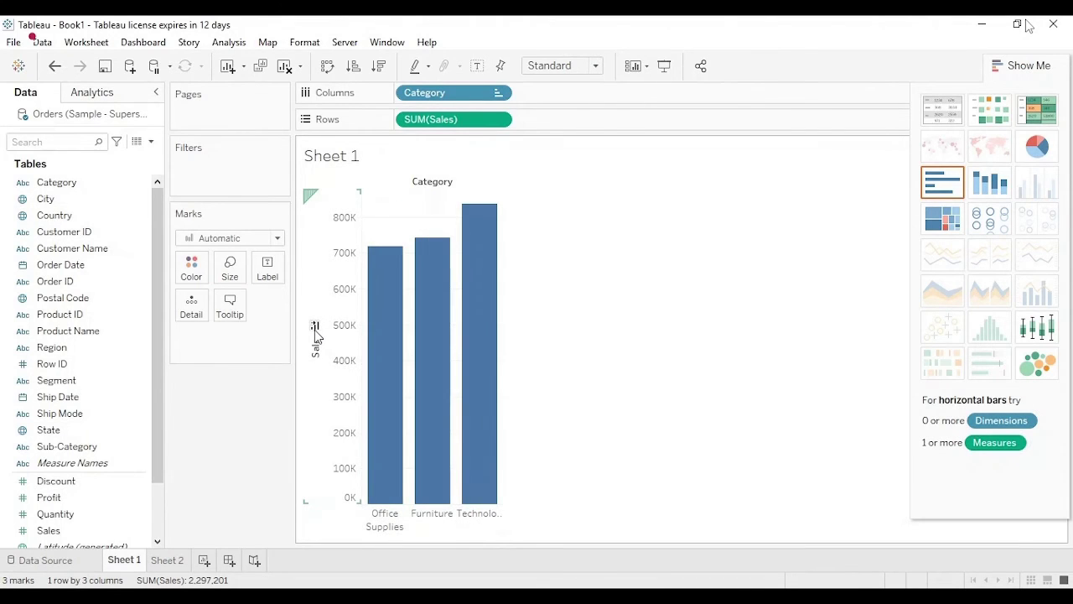
pyautogui.click(316, 329)
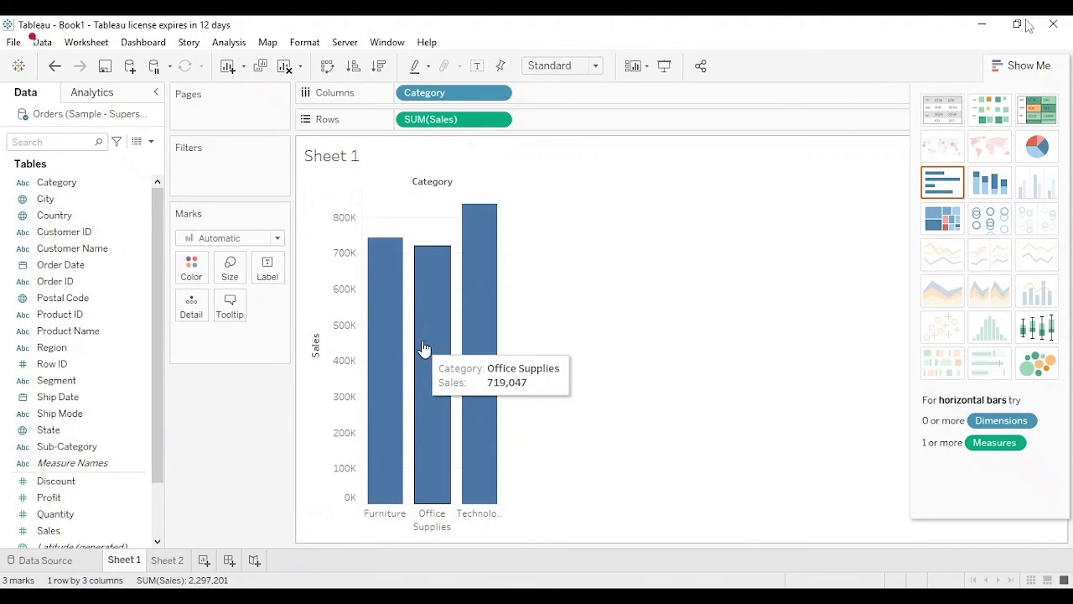
pyautogui.moveTo(445, 327)
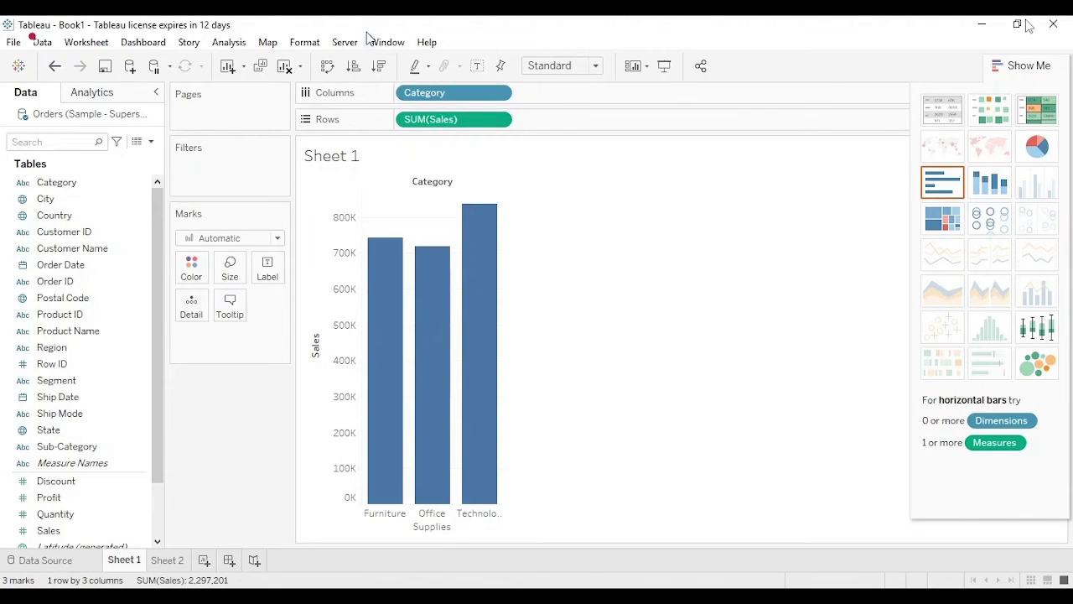
# Step: Sort the category bars by sales in ascending order, and switch the sort to descending order
pyautogui.click(358, 74)
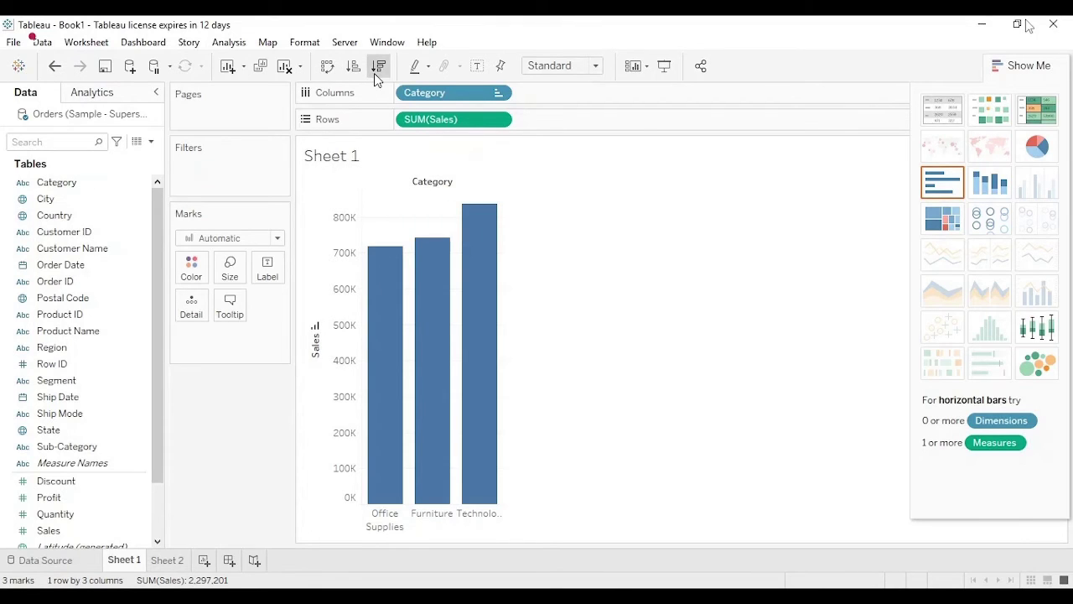
pyautogui.click(375, 75)
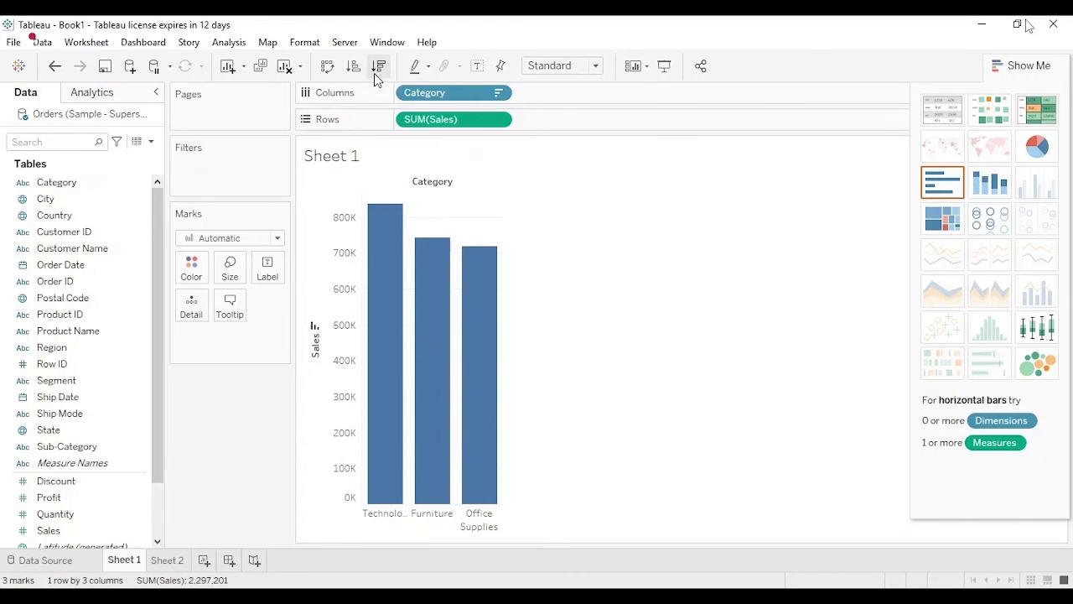
pyautogui.moveTo(387, 222)
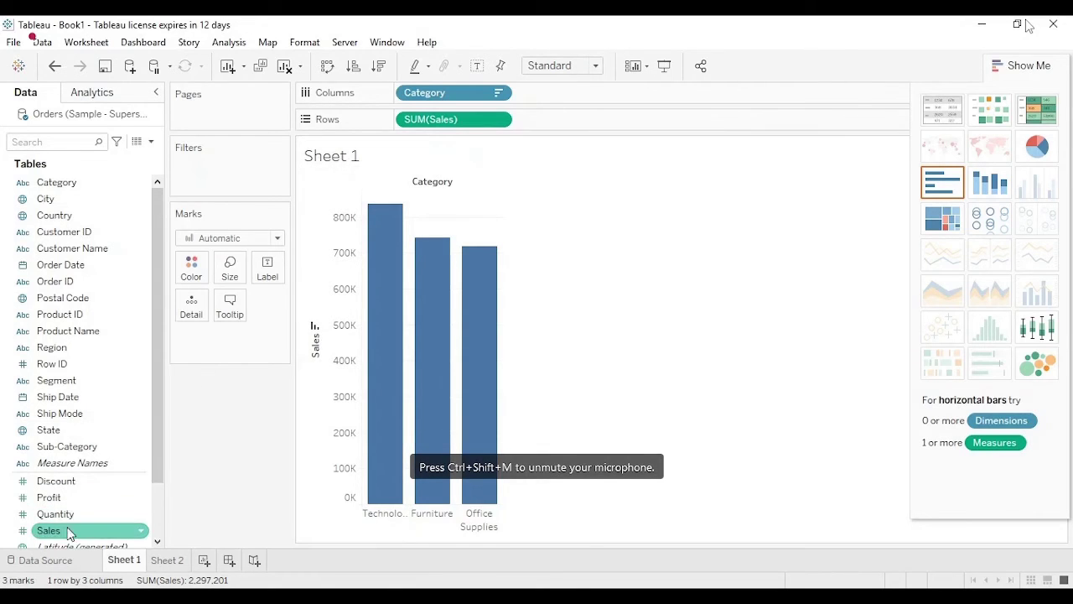
# Step: Label each category bar on Sheet 1 with its sum of Sales
pyautogui.moveTo(49, 531); pyautogui.dragTo(274, 275)
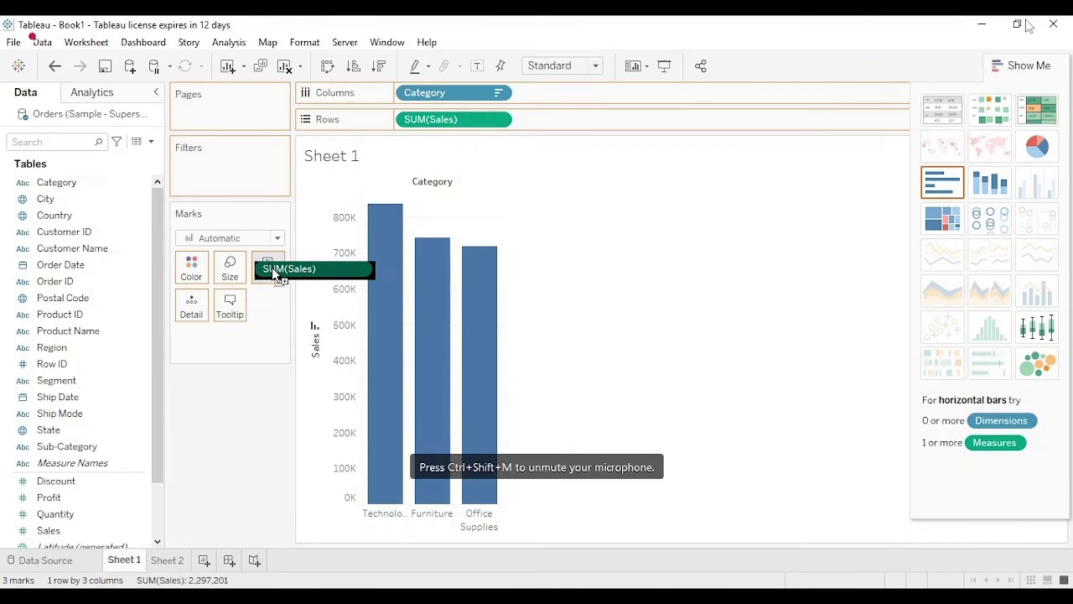
pyautogui.moveTo(273, 273); pyautogui.dragTo(274, 275)
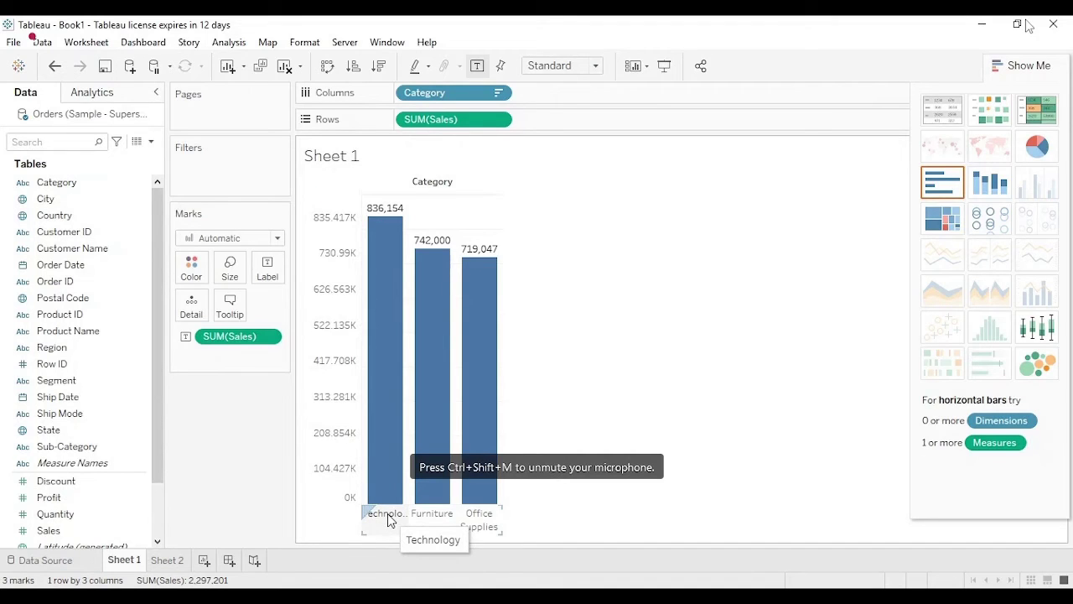
pyautogui.moveTo(380, 322)
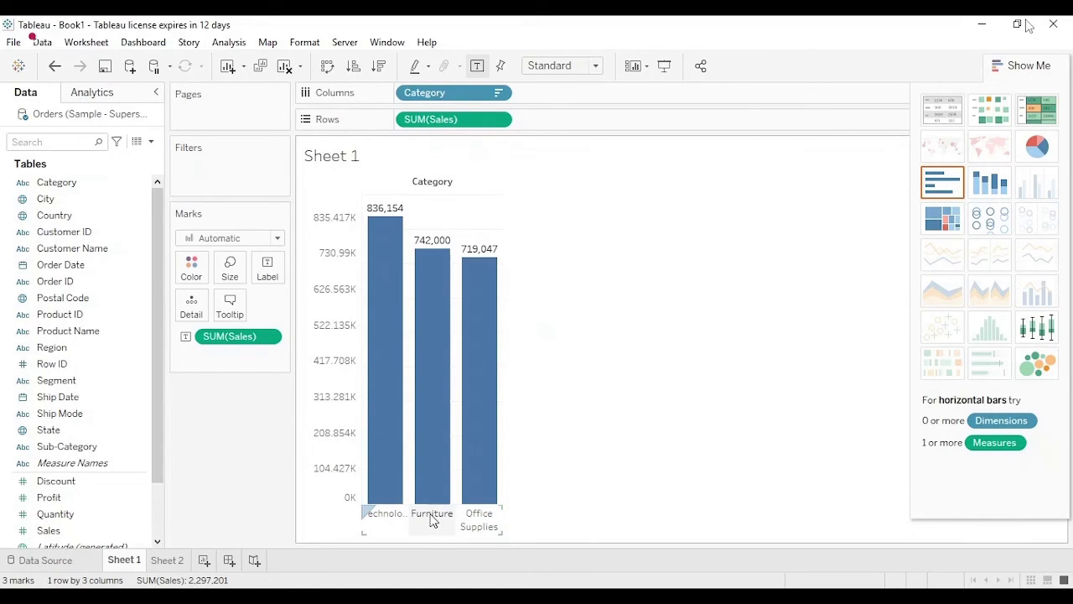
pyautogui.moveTo(442, 493)
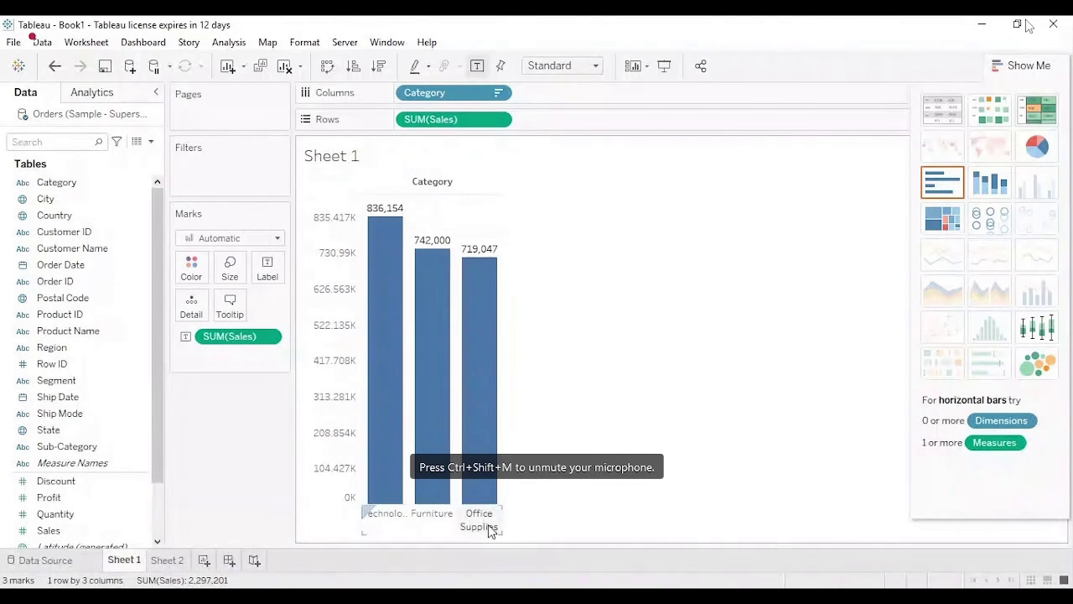
pyautogui.moveTo(474, 263)
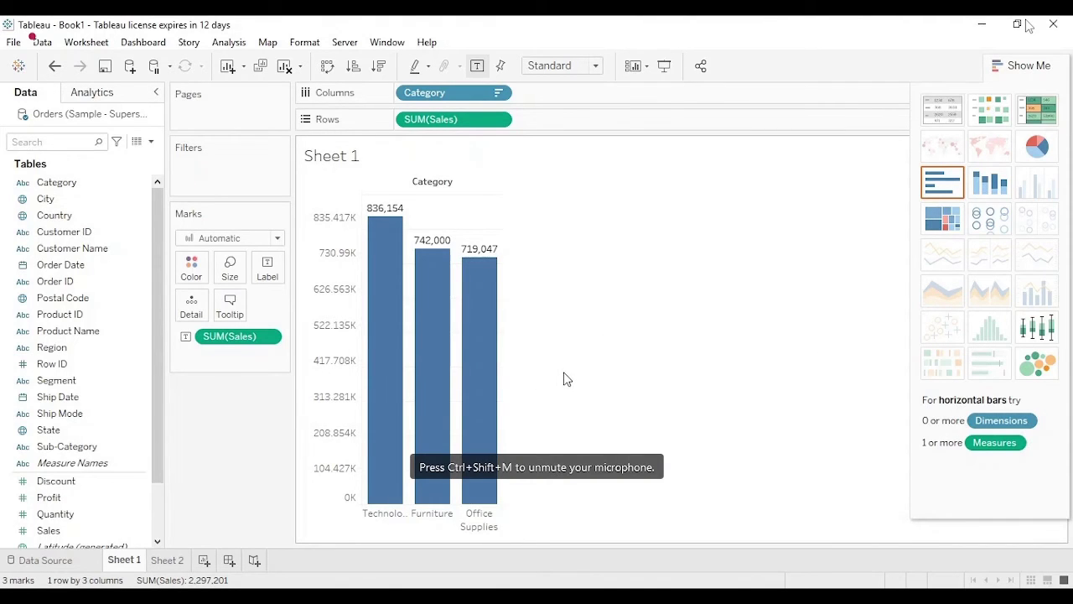
# Step: Place Category and Sub-Category on the rows of Sheet 2
pyautogui.click(164, 560)
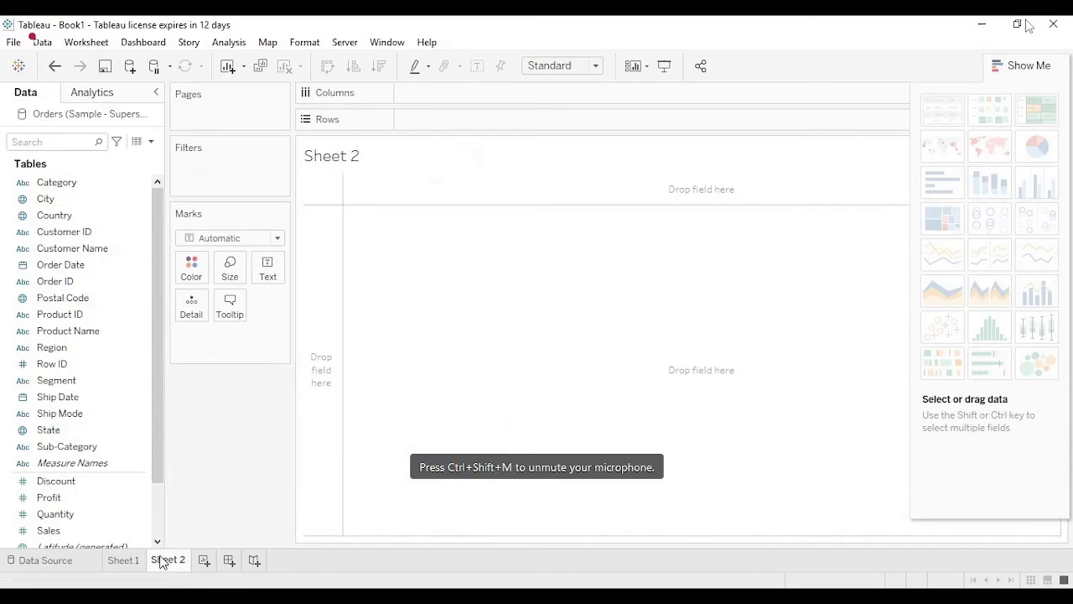
pyautogui.click(109, 215)
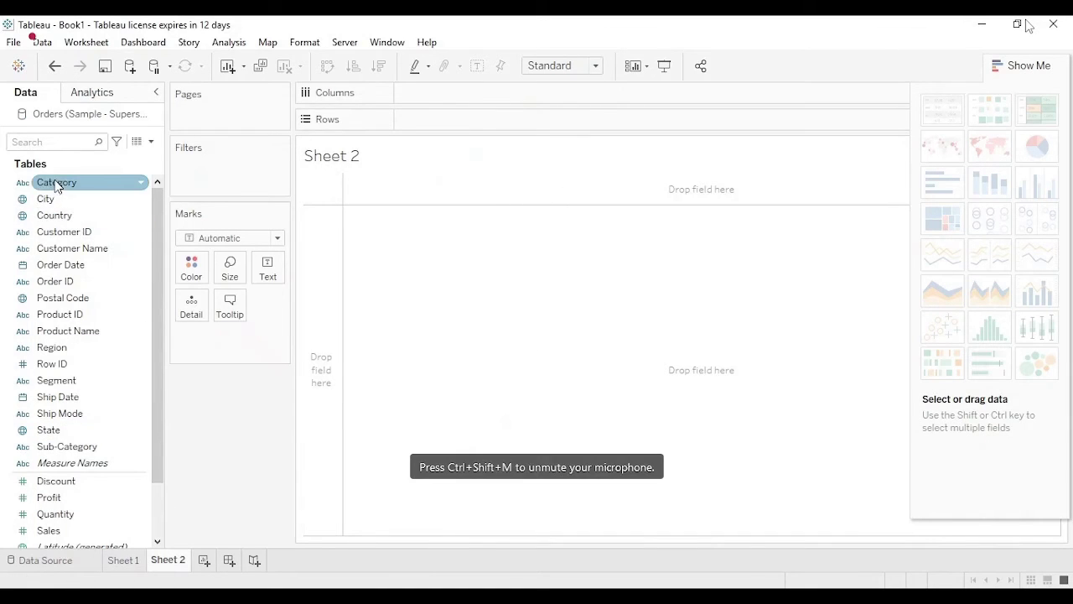
pyautogui.moveTo(56, 186); pyautogui.dragTo(423, 113)
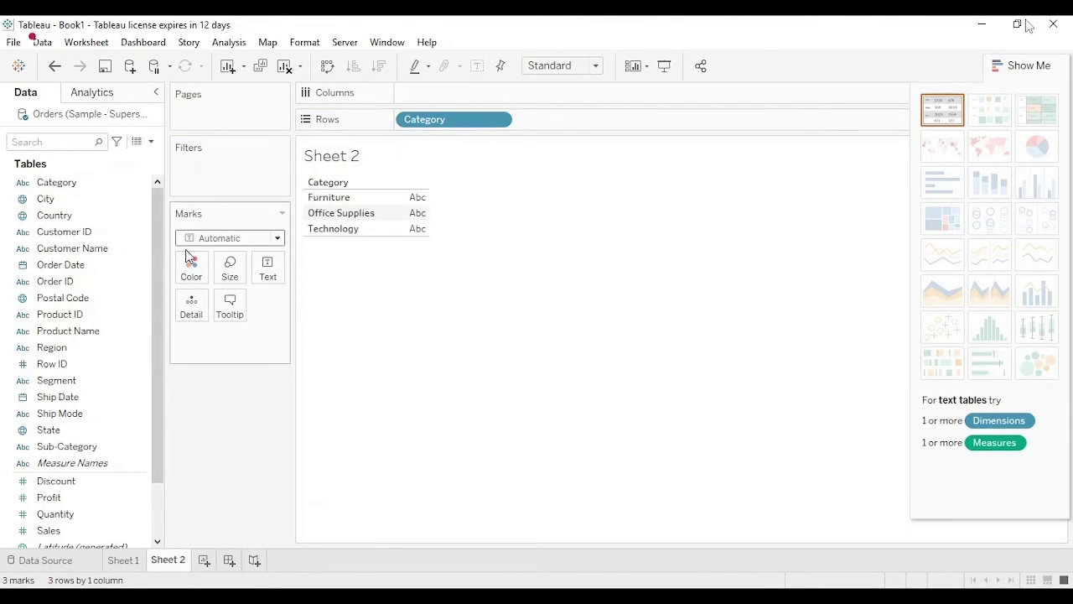
pyautogui.moveTo(75, 446); pyautogui.dragTo(568, 132)
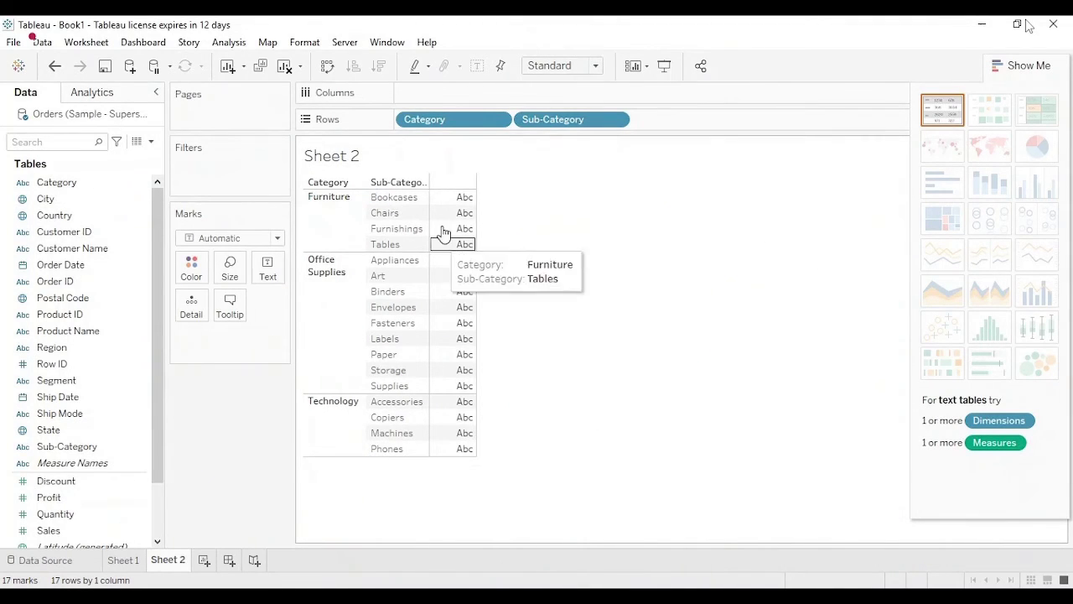
# Step: Compare the category sales bars on Sheet 1 with the category and sub-category breakdown on Sheet 2
pyautogui.click(123, 559)
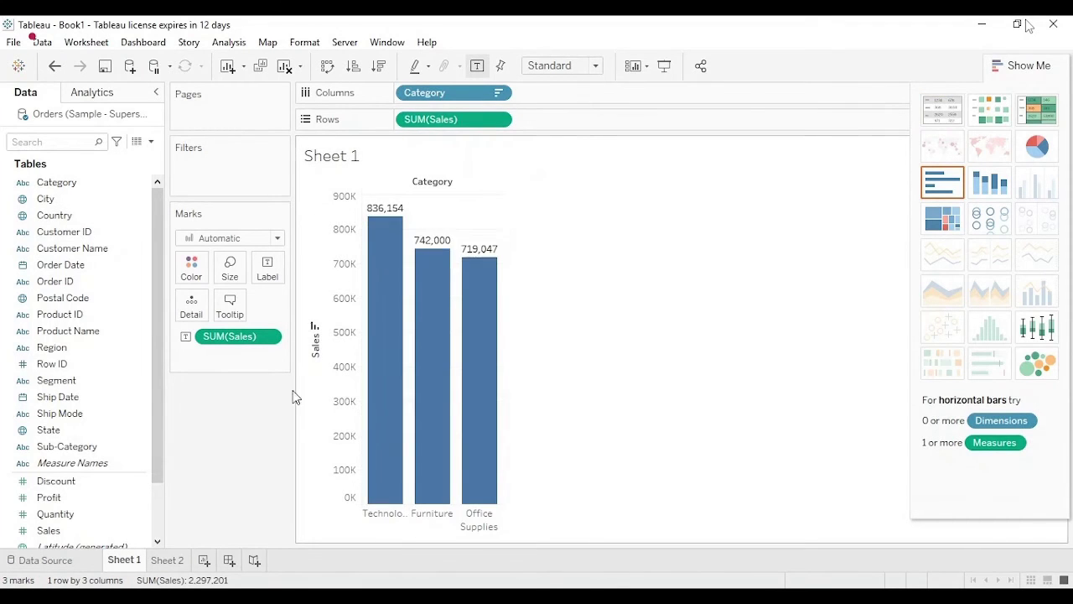
pyautogui.click(167, 560)
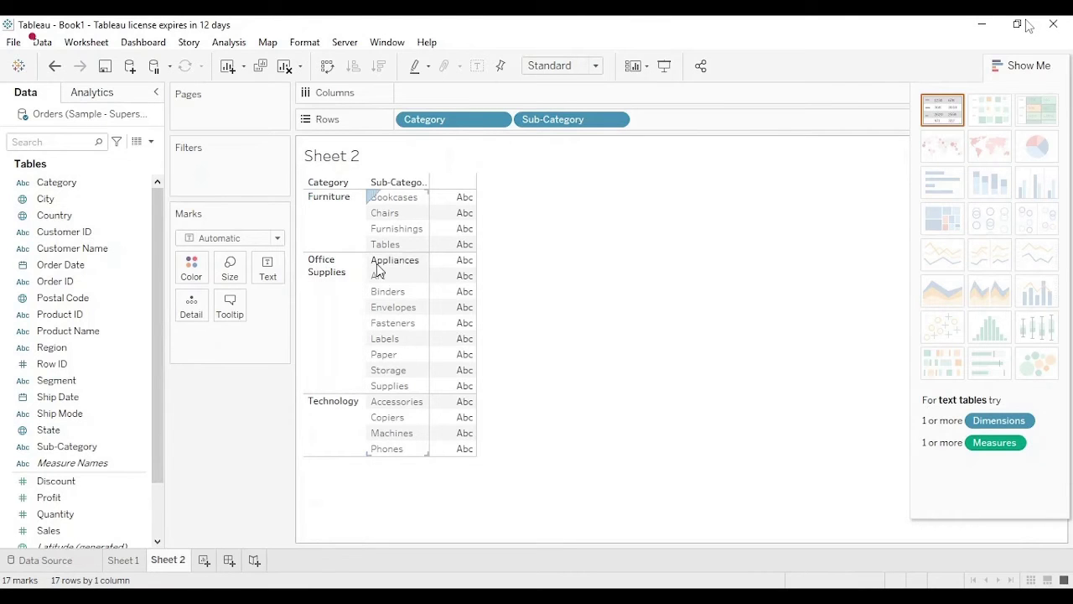
pyautogui.click(124, 562)
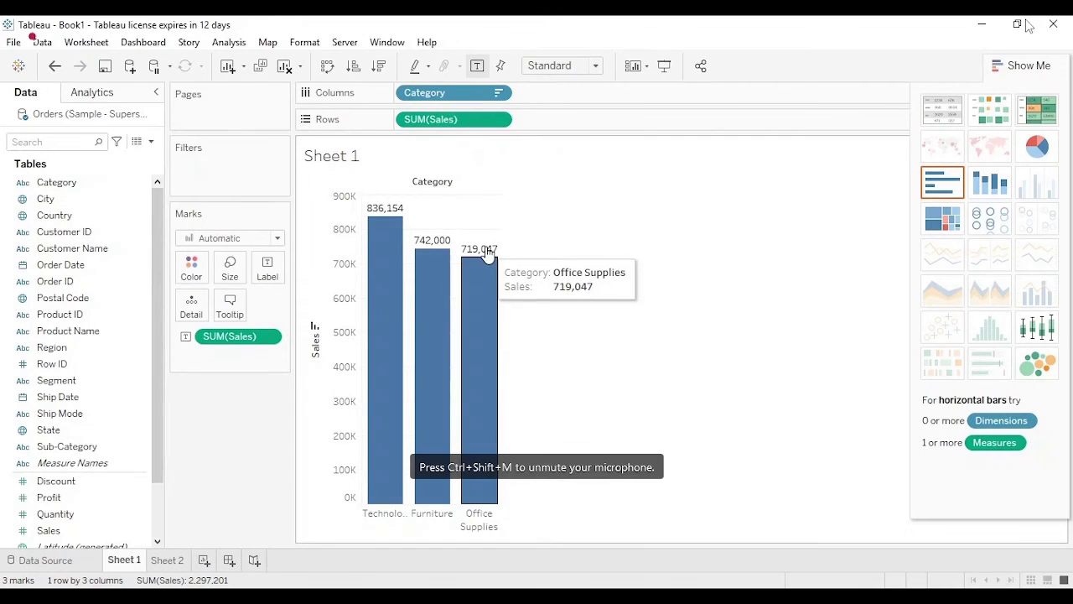
pyautogui.click(160, 568)
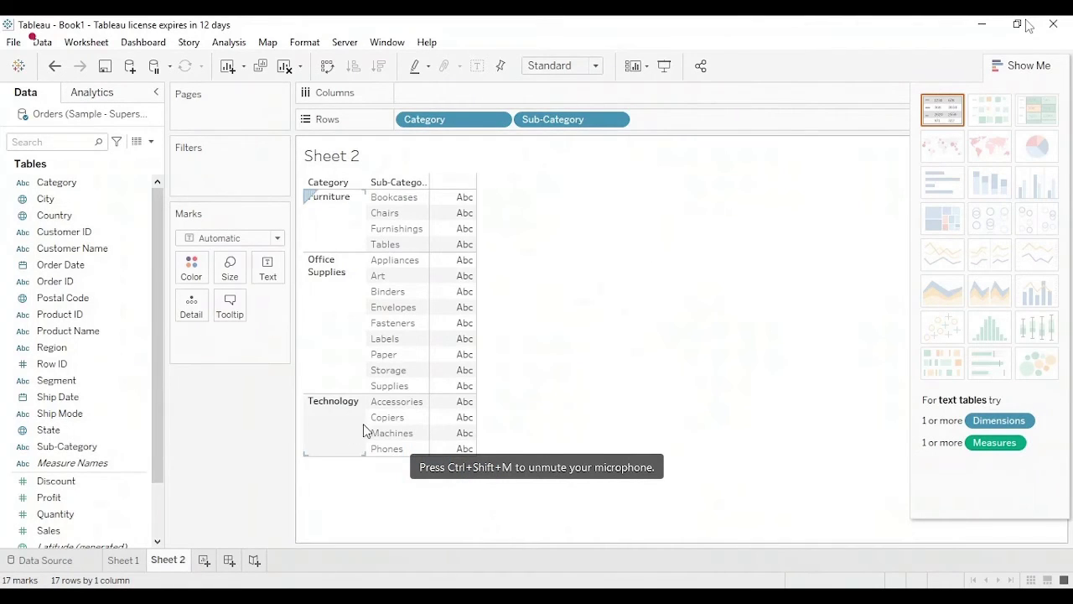
pyautogui.click(126, 559)
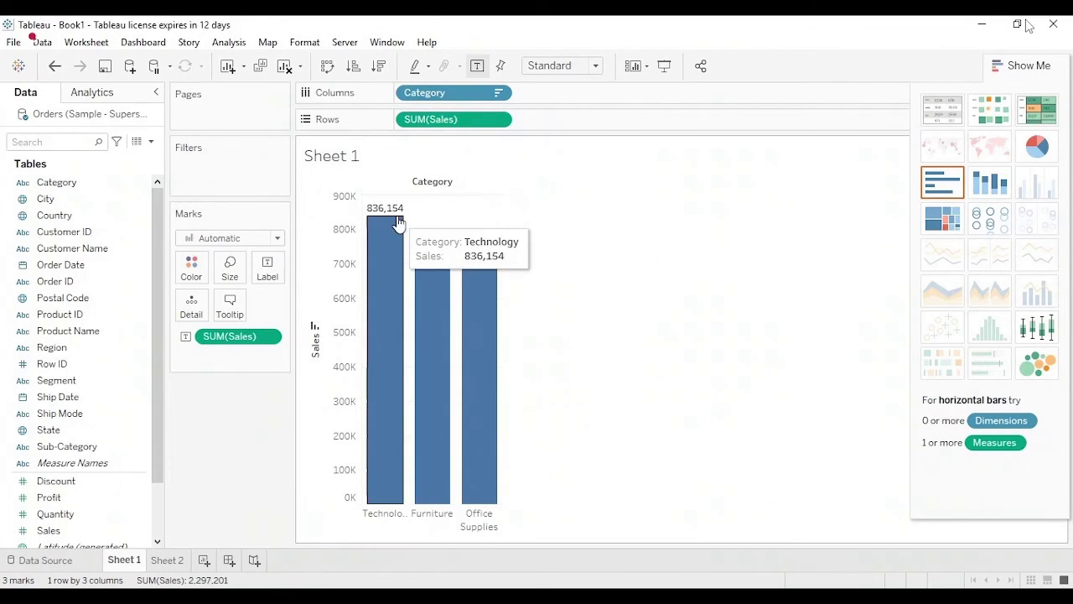
pyautogui.click(163, 559)
# Step: Add the sum of Sales to the columns of Sheet 2 to draw horizontal bars per sub-category
pyautogui.click(65, 465)
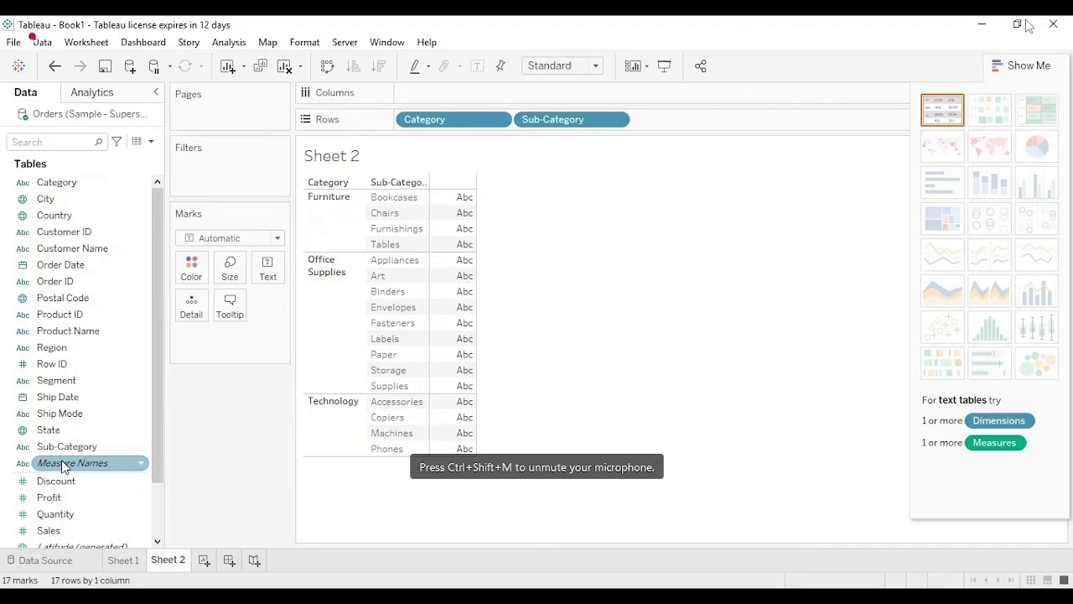
pyautogui.click(38, 531)
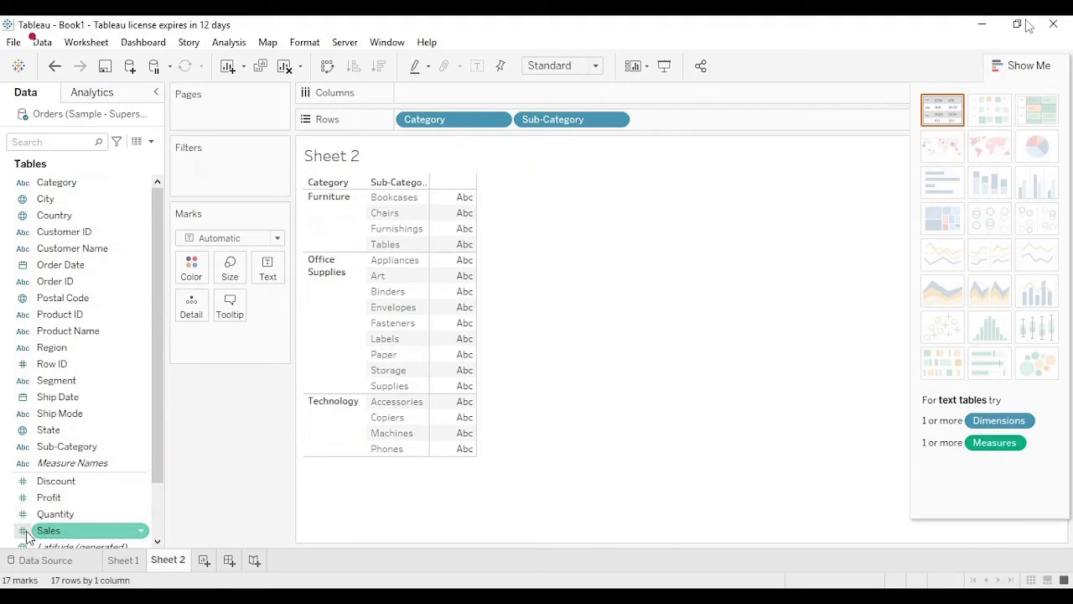
pyautogui.moveTo(35, 537)
pyautogui.mouseDown()
pyautogui.moveTo(302, 138)
pyautogui.moveTo(377, 75)
pyautogui.moveTo(411, 85)
pyautogui.moveTo(411, 97)
pyautogui.mouseUp()
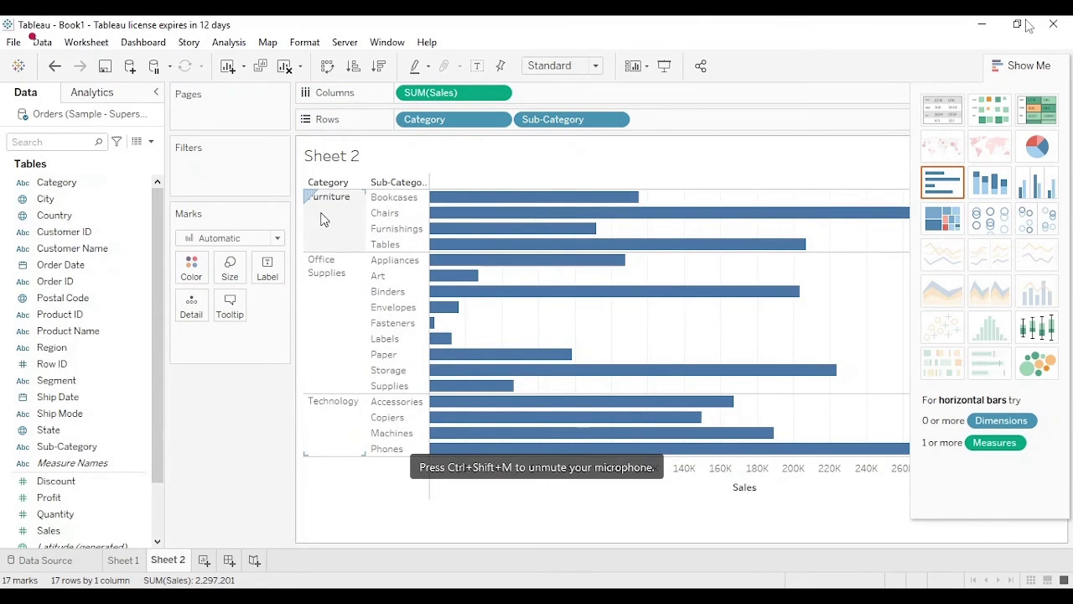
pyautogui.moveTo(600, 206)
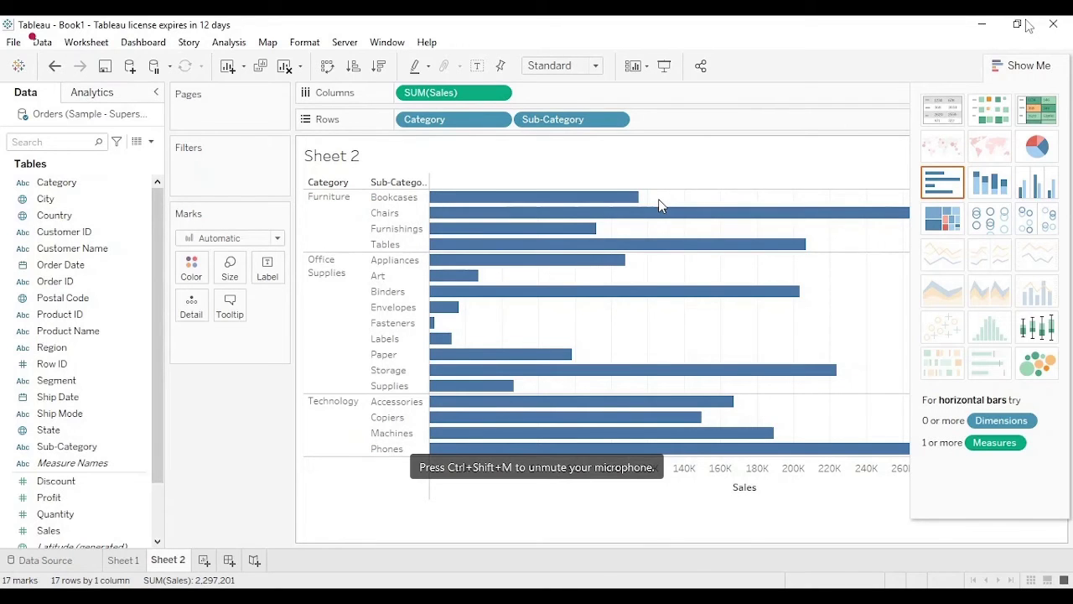
# Step: Swap the rows and columns of Sheet 2 so the sub-category sales are drawn as vertical bars
pyautogui.click(327, 69)
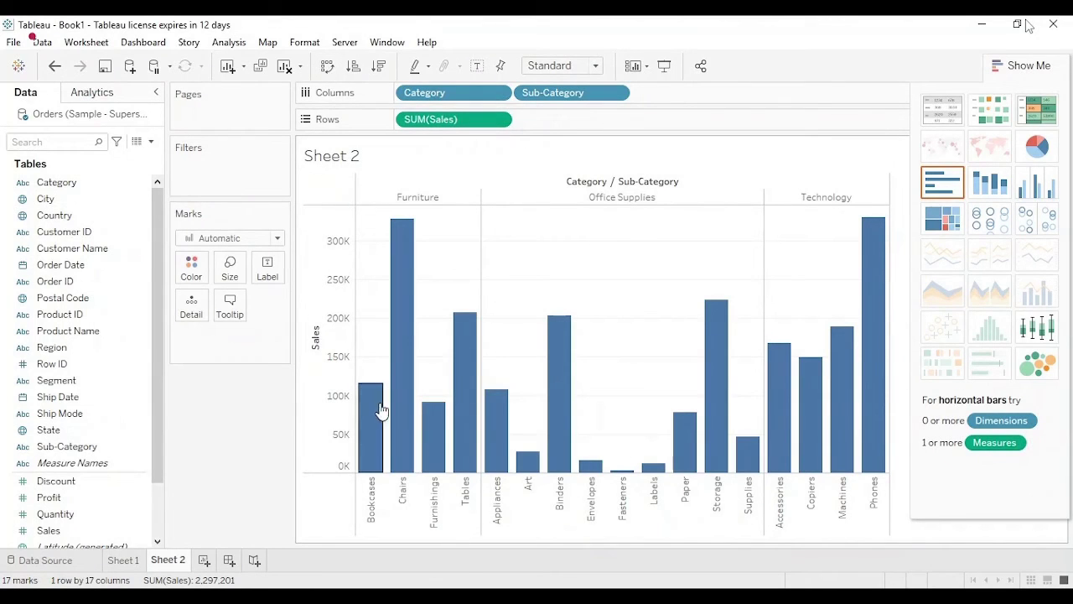
pyautogui.moveTo(402, 224)
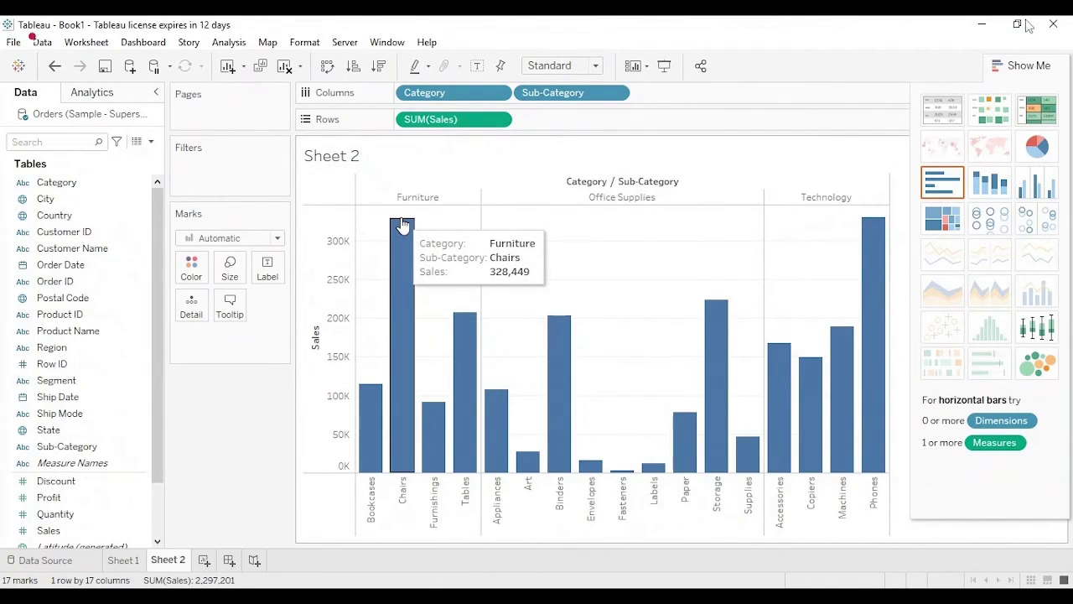
pyautogui.moveTo(321, 332)
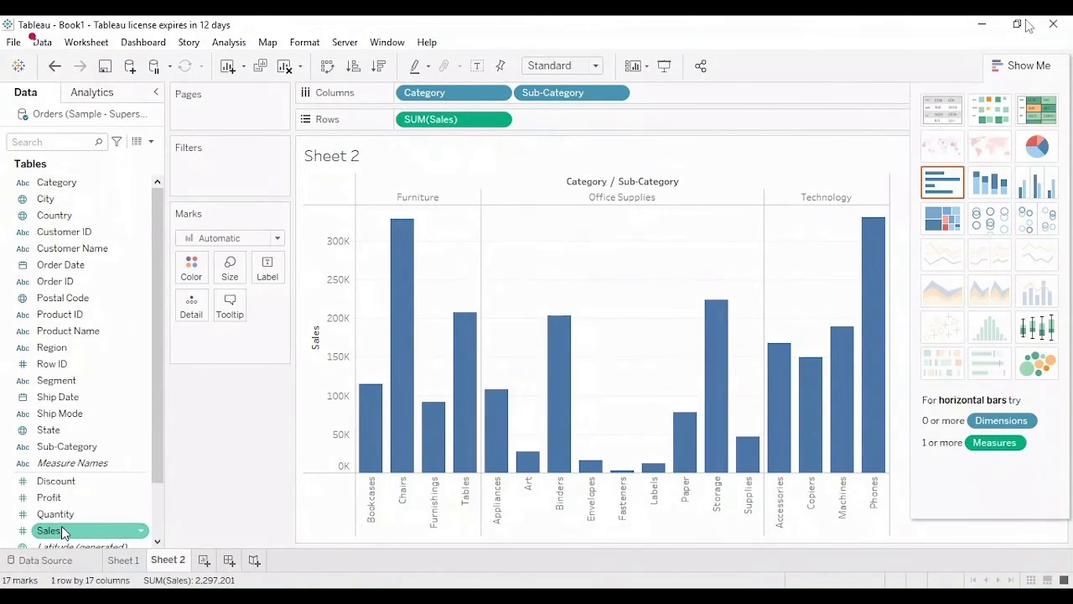
# Step: Label the sub-category bars with the sum of Sales and show the label as a Percentile table calculation across the table
pyautogui.moveTo(62, 531); pyautogui.dragTo(268, 267)
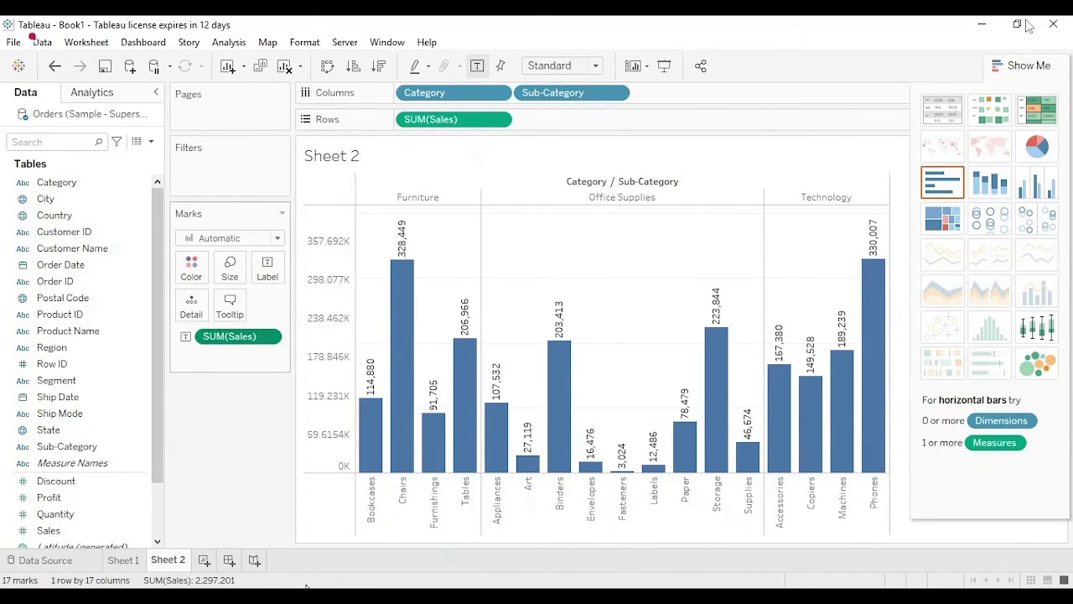
pyautogui.click(369, 522)
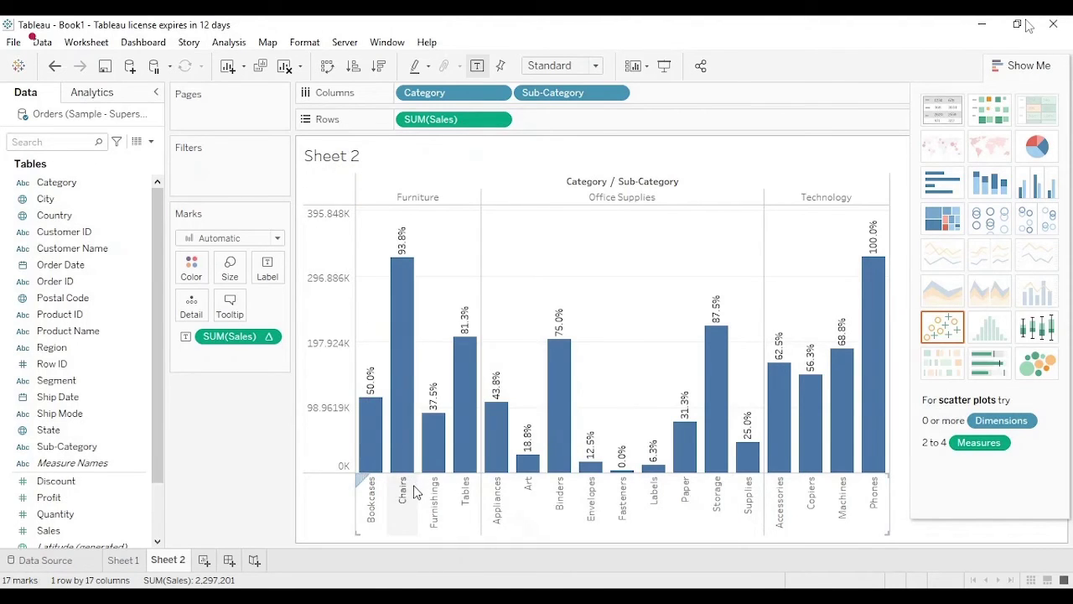
pyautogui.moveTo(402, 267)
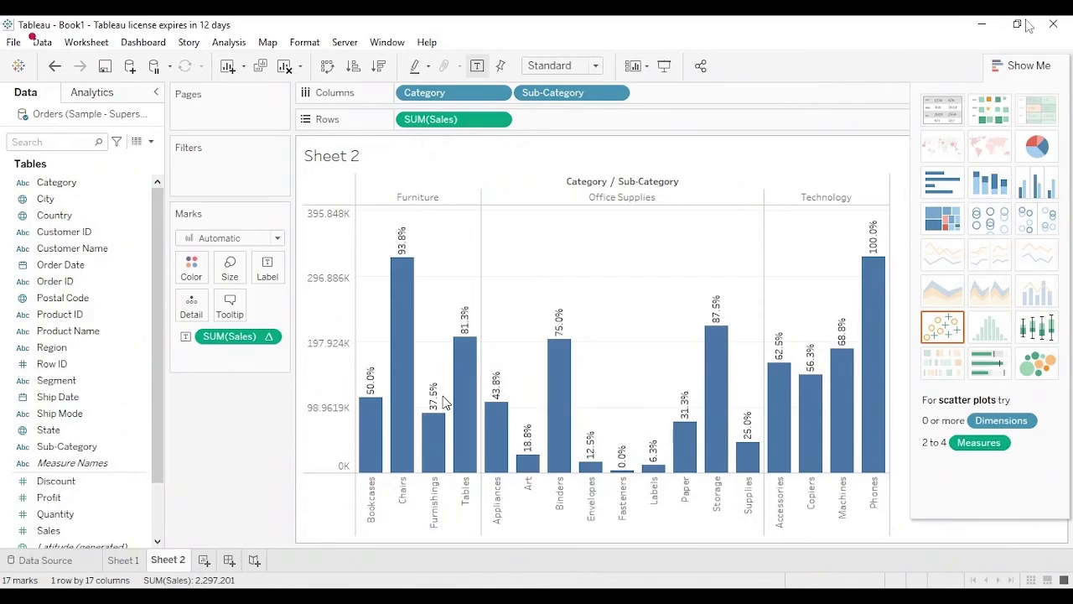
pyautogui.moveTo(461, 346)
pyautogui.moveTo(727, 365)
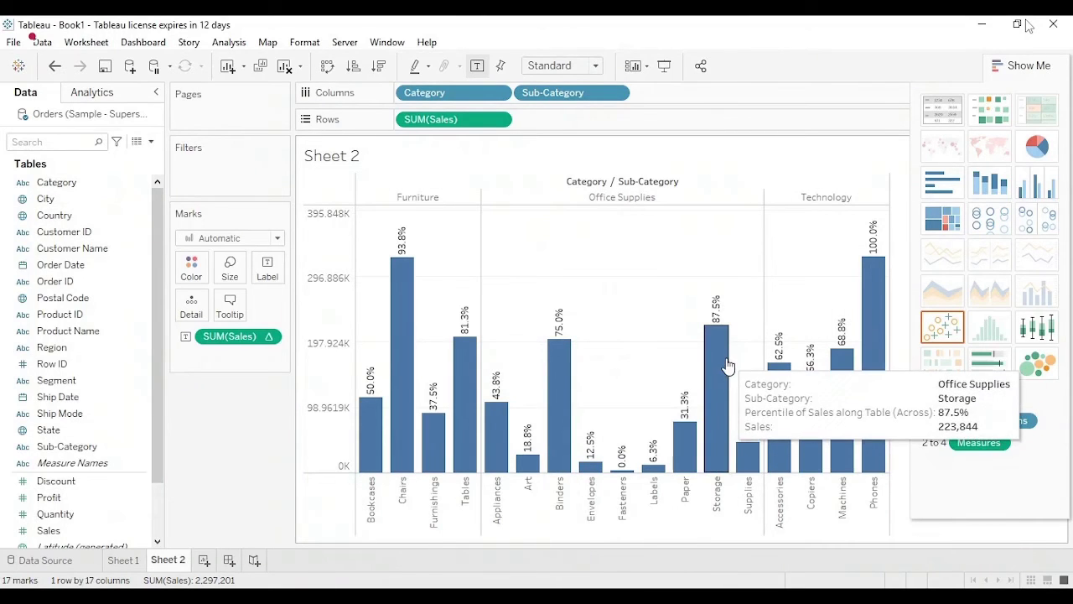
pyautogui.moveTo(872, 442)
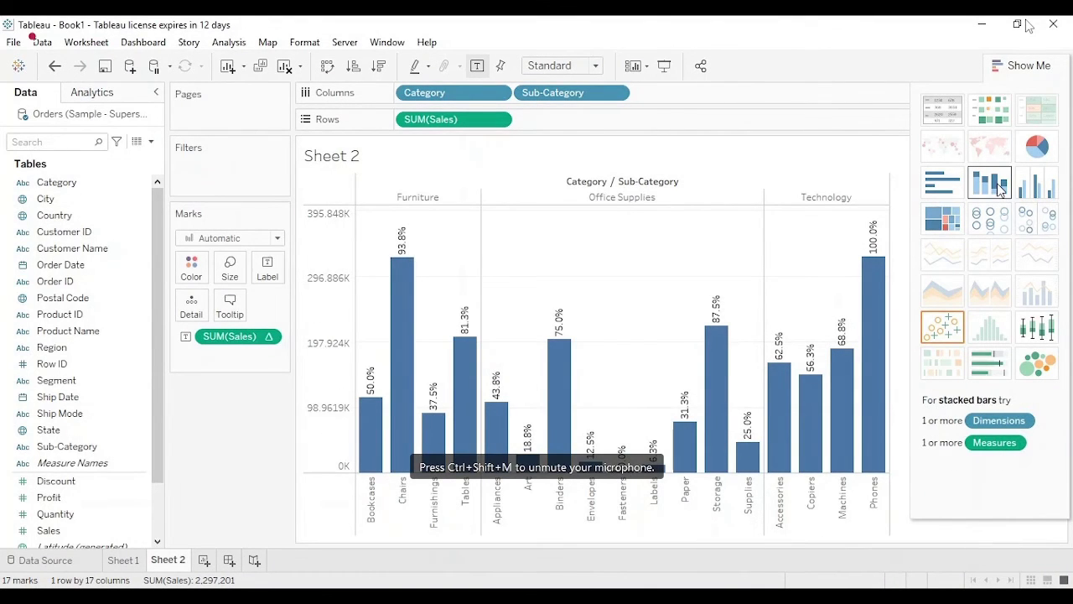
# Step: Build a vertical bar chart on a new sheet with Category and Sub-Category on columns and the sum of Sales on rows
pyautogui.click(204, 560)
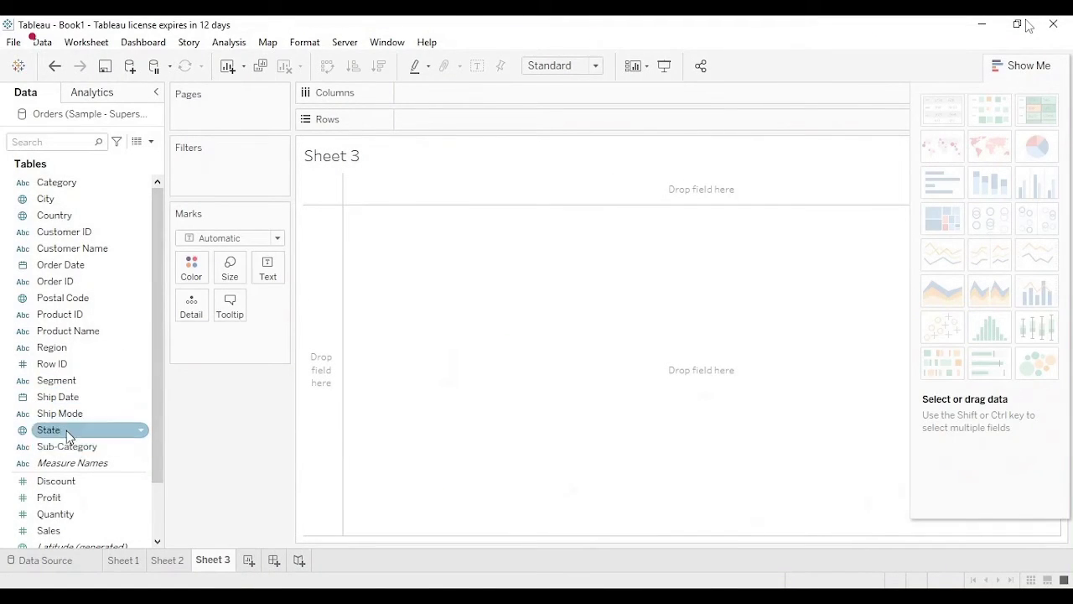
pyautogui.moveTo(75, 182); pyautogui.dragTo(398, 101)
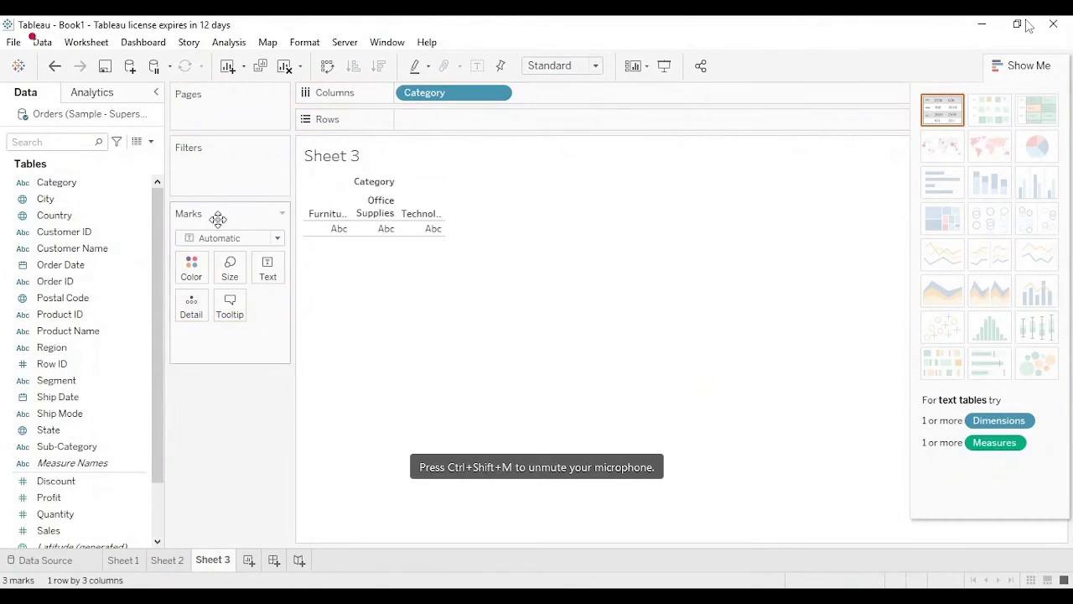
pyautogui.moveTo(57, 453); pyautogui.dragTo(533, 99)
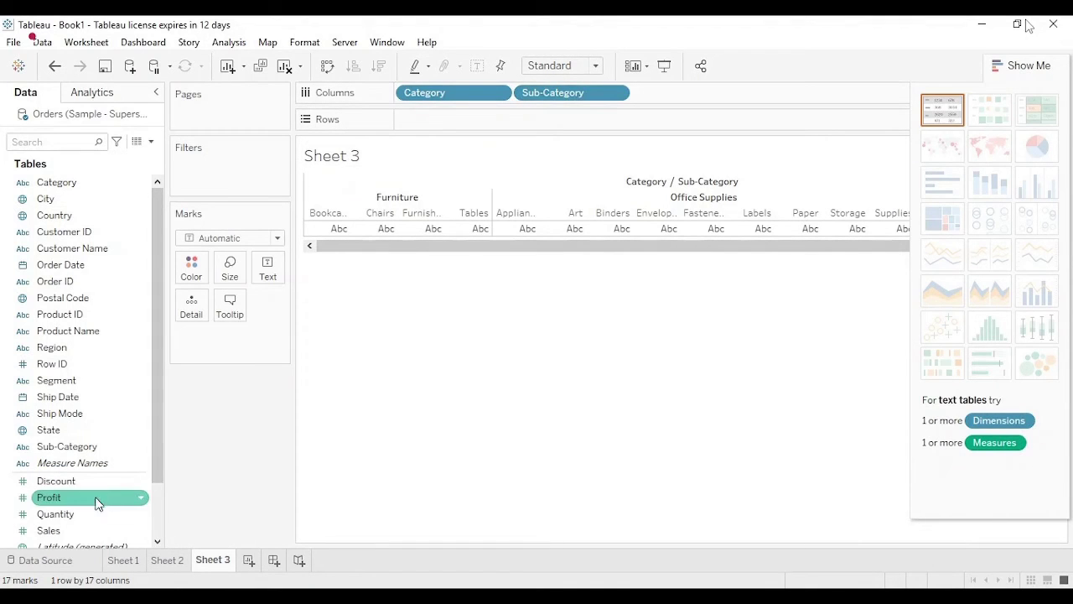
pyautogui.moveTo(81, 530); pyautogui.dragTo(448, 124)
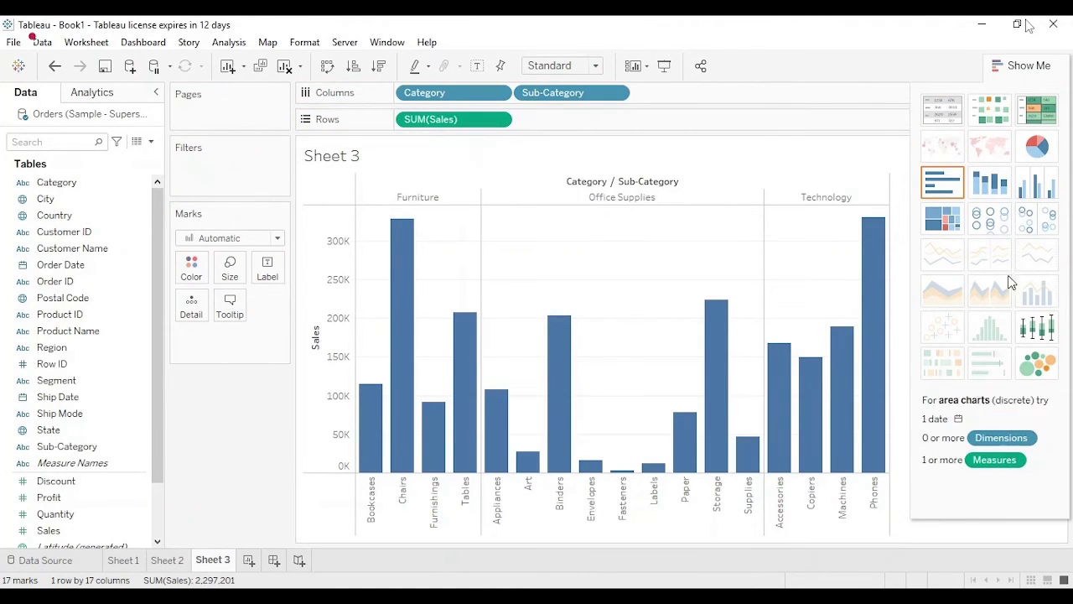
# Step: Convert the Sheet 3 chart to stacked bars per category coloured by Sub-Category, and bring the colour legend into view
pyautogui.click(989, 182)
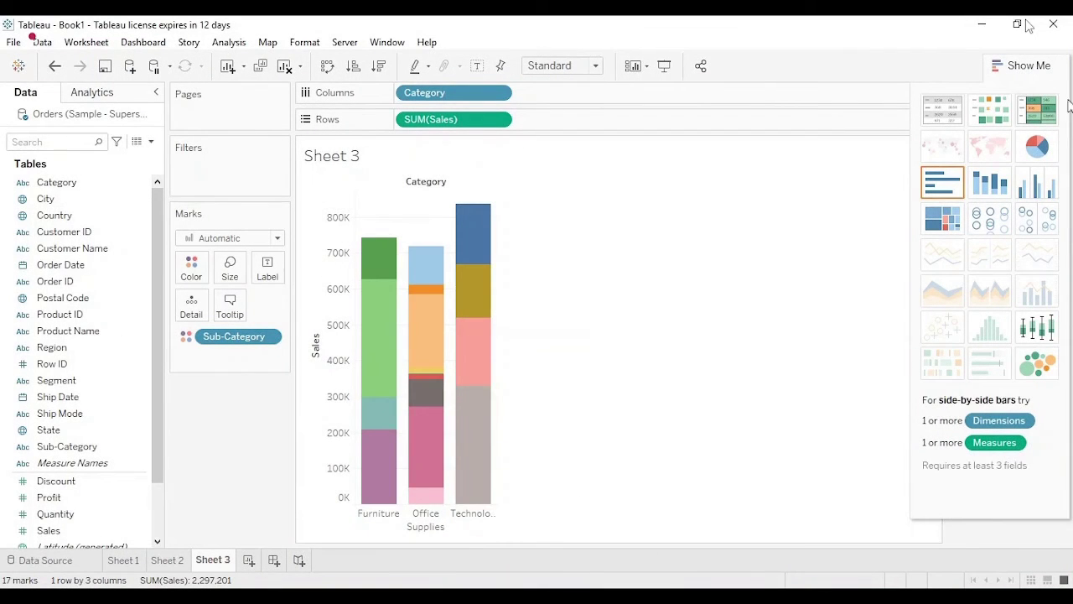
pyautogui.click(1037, 68)
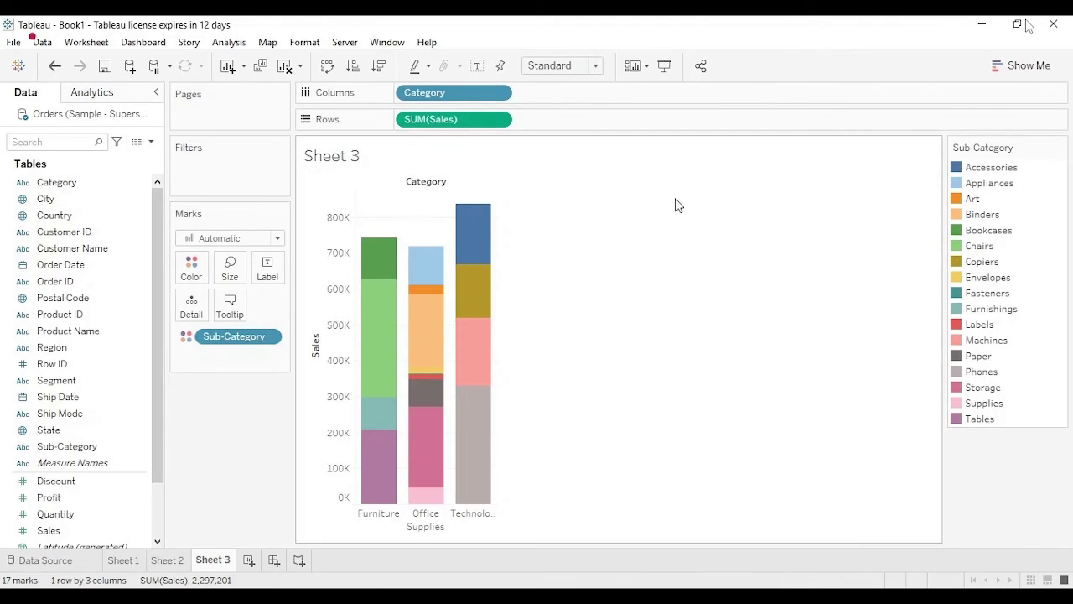
# Step: Label the stacked bar segments on Sheet 3 with the sum of Sales and the Sub-Category name
pyautogui.moveTo(457, 246)
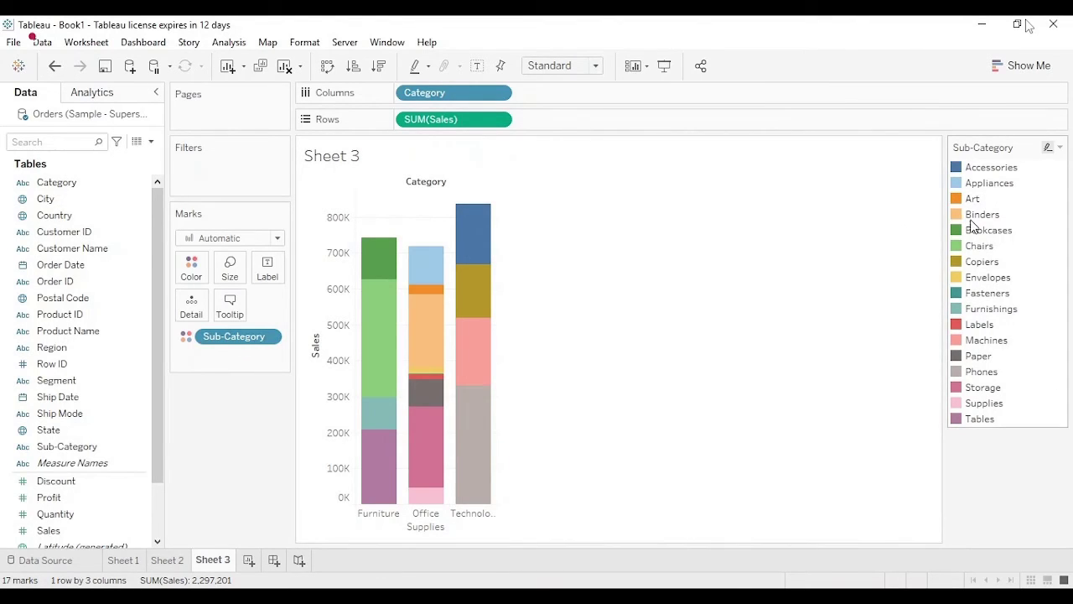
pyautogui.moveTo(453, 287)
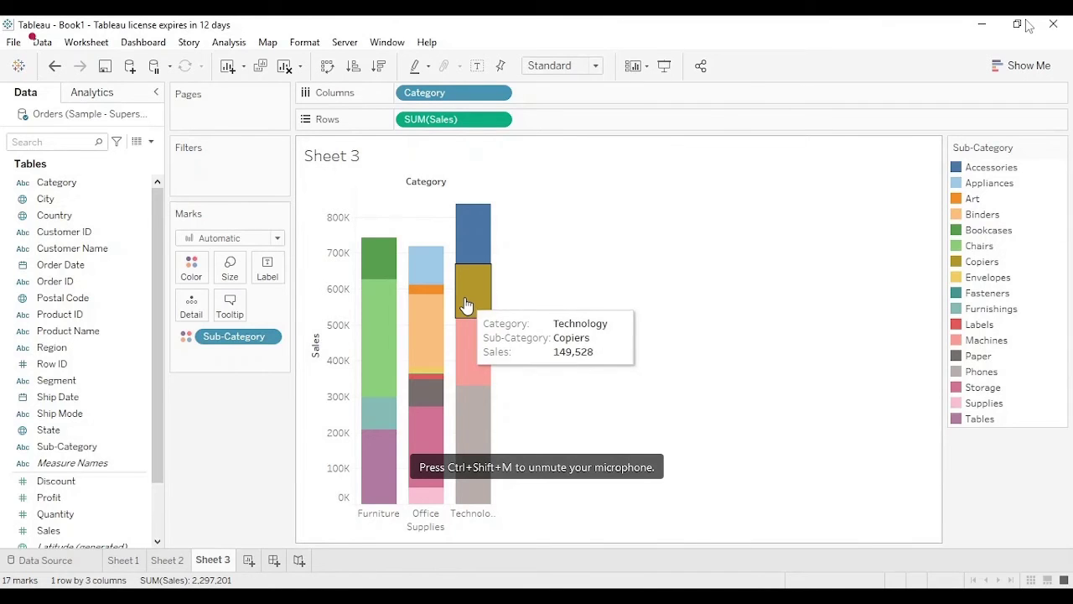
pyautogui.moveTo(52, 533); pyautogui.dragTo(275, 277)
pyautogui.moveTo(468, 269)
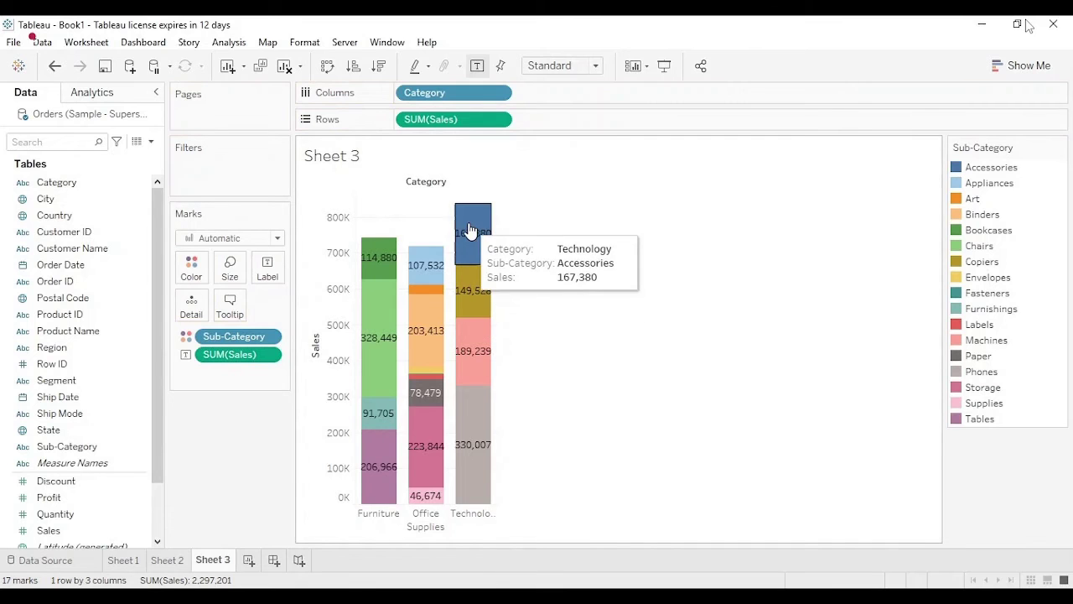
pyautogui.moveTo(380, 262)
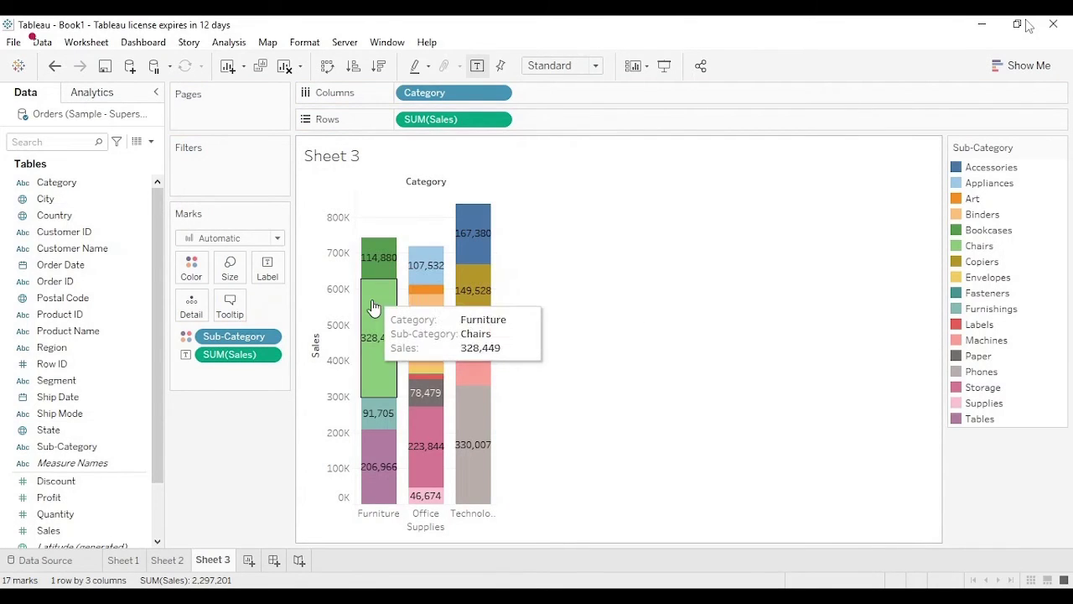
pyautogui.moveTo(374, 466)
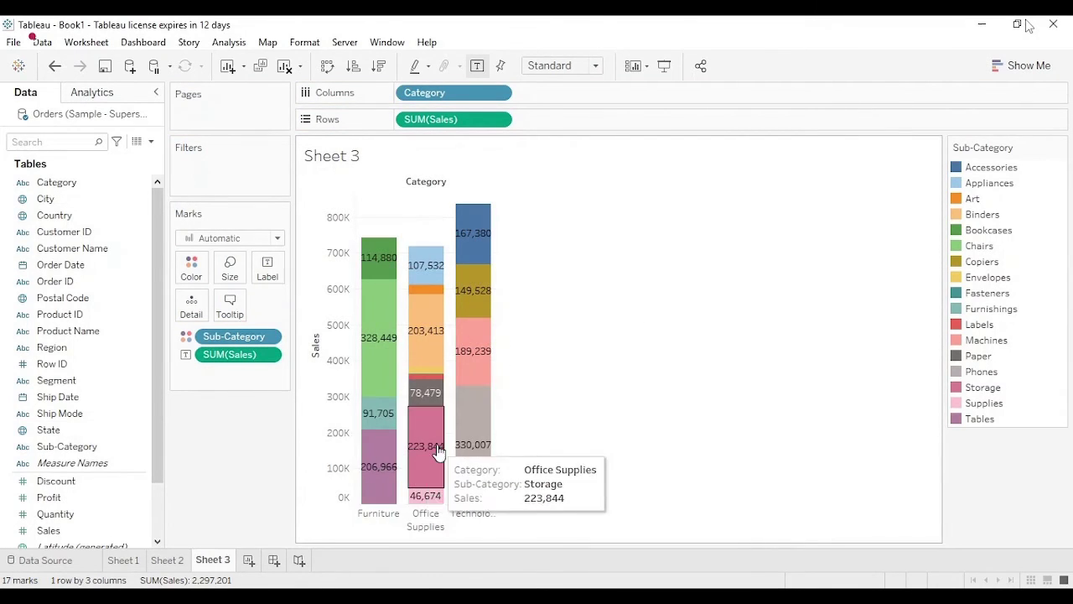
pyautogui.moveTo(471, 325)
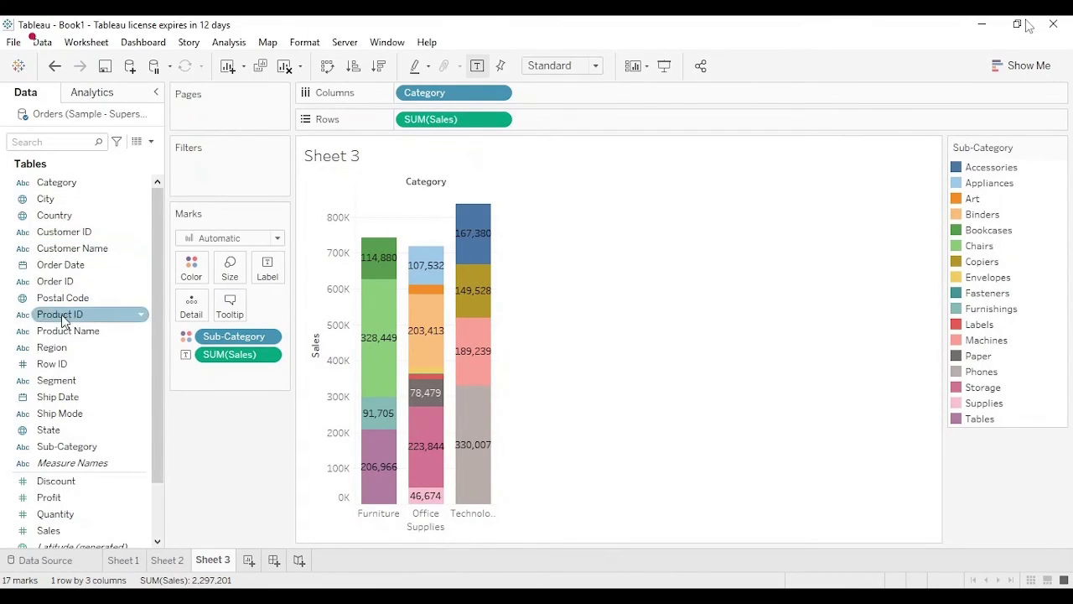
pyautogui.moveTo(63, 450); pyautogui.dragTo(273, 277)
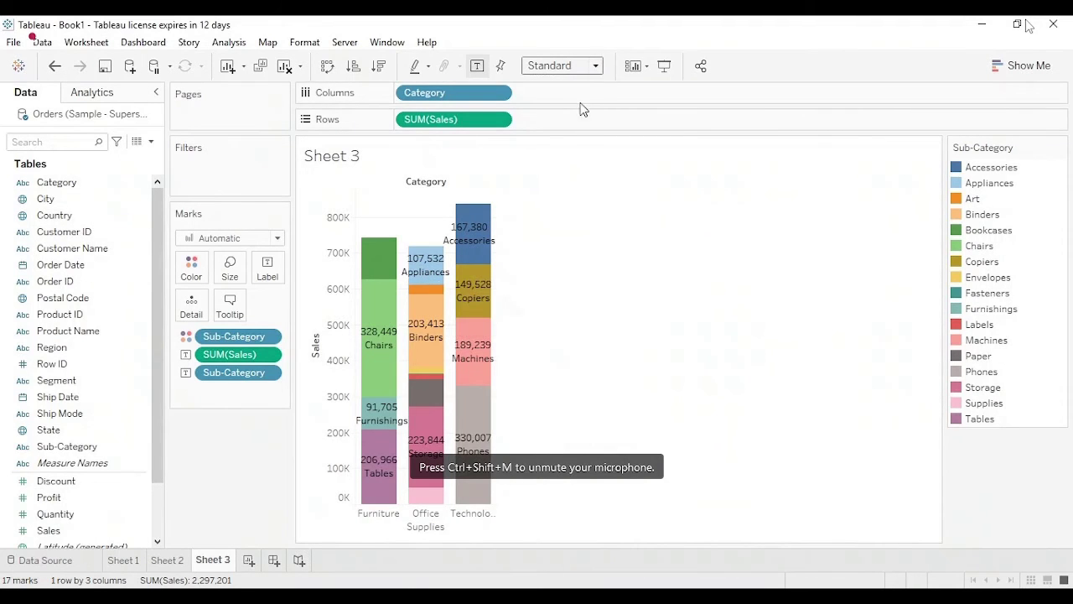
# Step: Try the Standard, Fit Width and Fit Height sizing options on the stacked chart and set it to Entire View
pyautogui.click(561, 65)
pyautogui.click(571, 126)
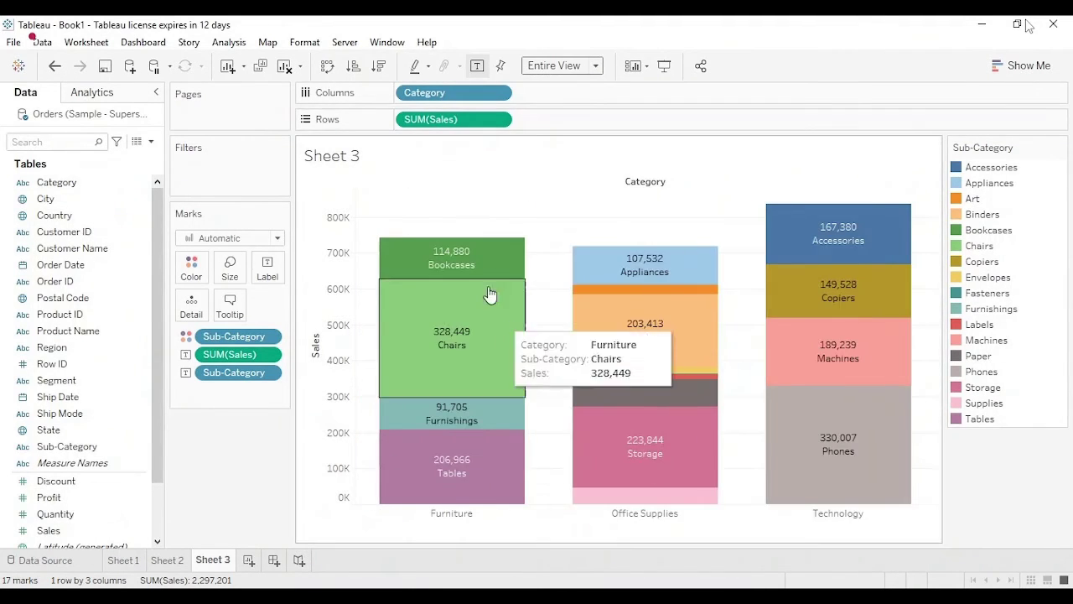
pyautogui.click(586, 78)
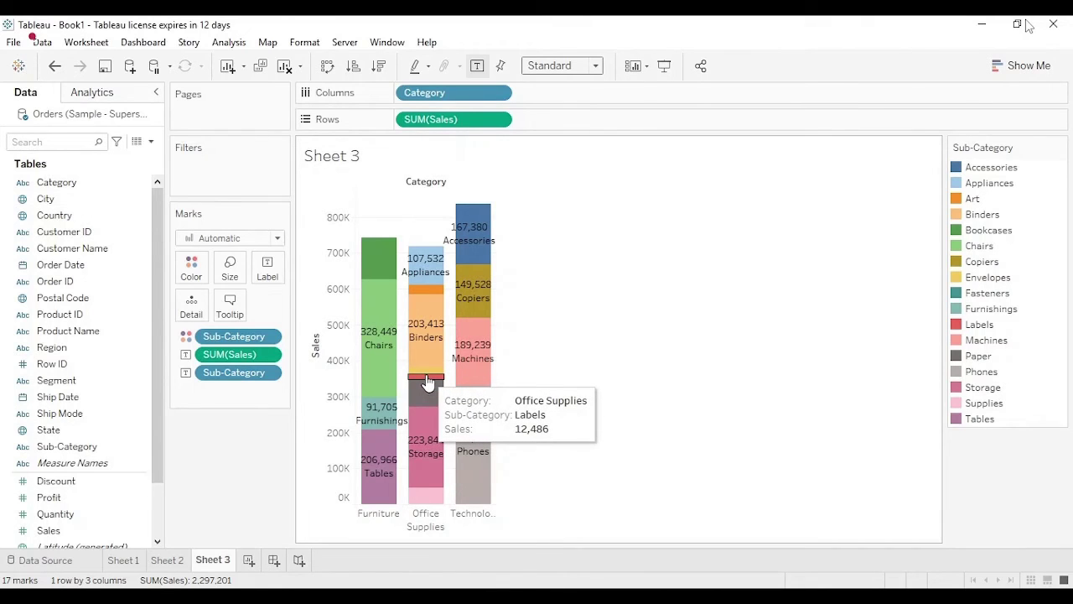
pyautogui.click(592, 92)
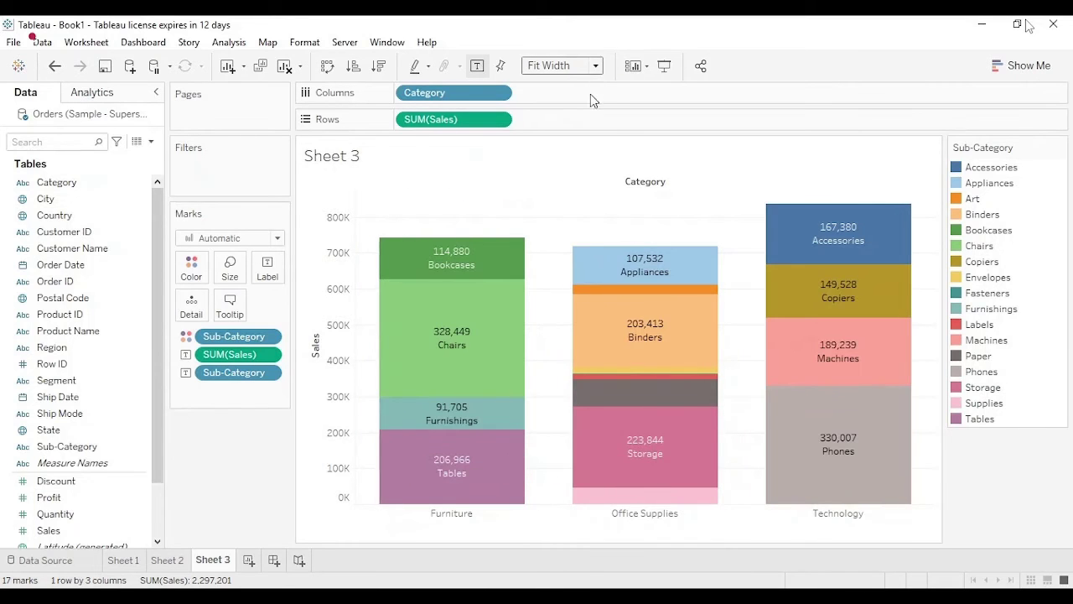
pyautogui.click(587, 111)
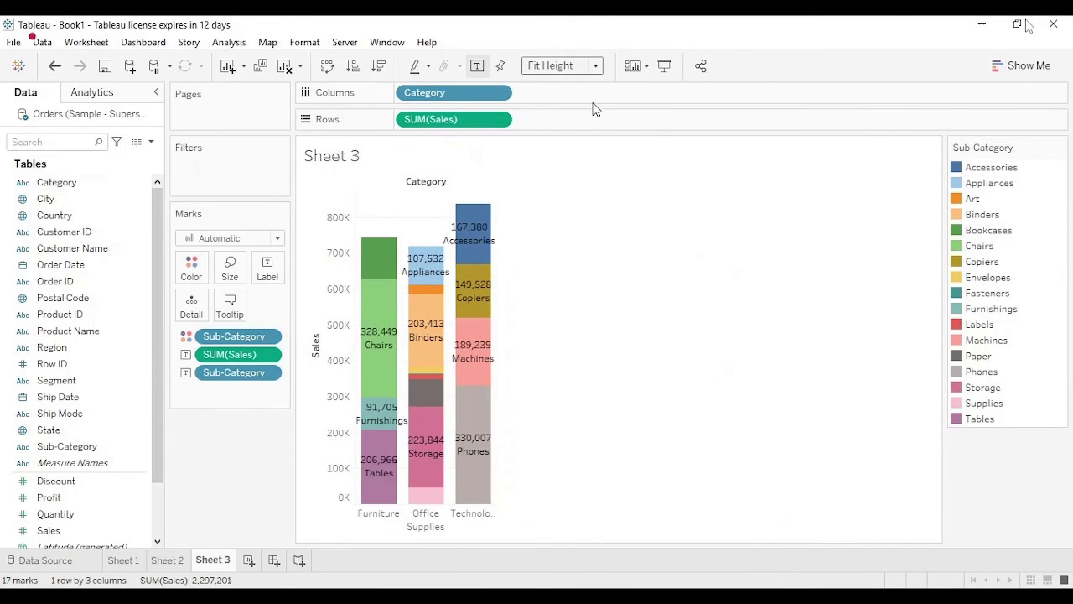
pyautogui.click(590, 116)
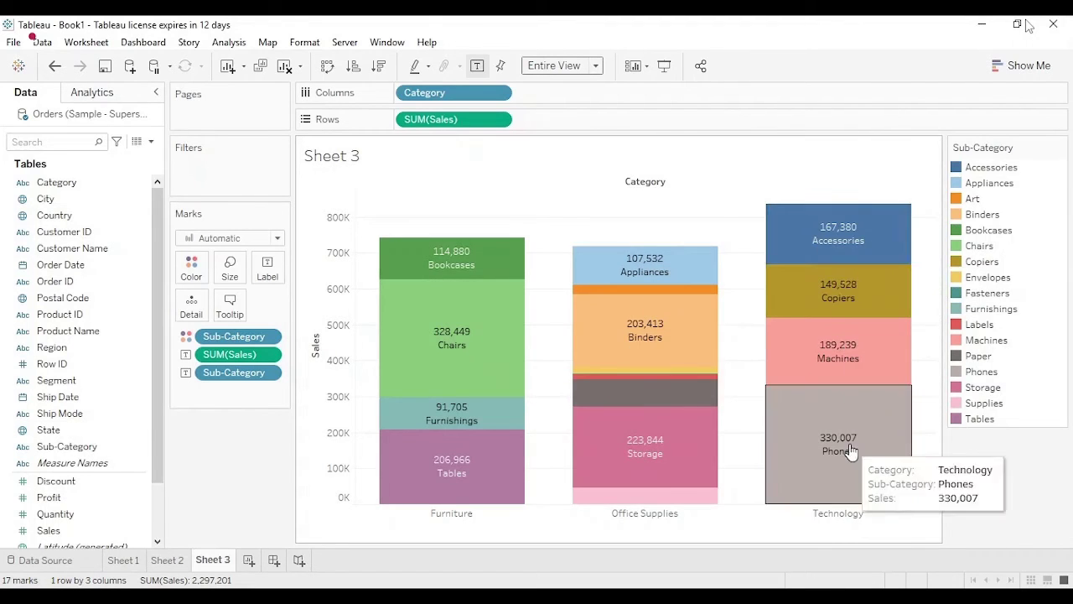
# Step: Show the suggested chart types and compare the percentile-labelled bars on Sheet 2 with the stacked segments on Sheet 3
pyautogui.click(1060, 71)
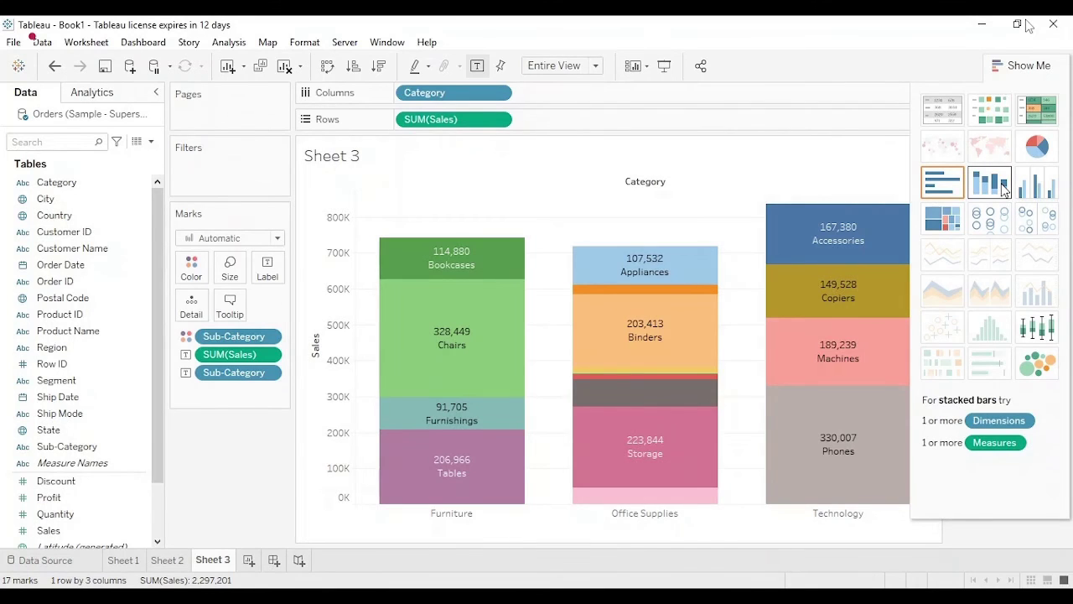
pyautogui.click(170, 560)
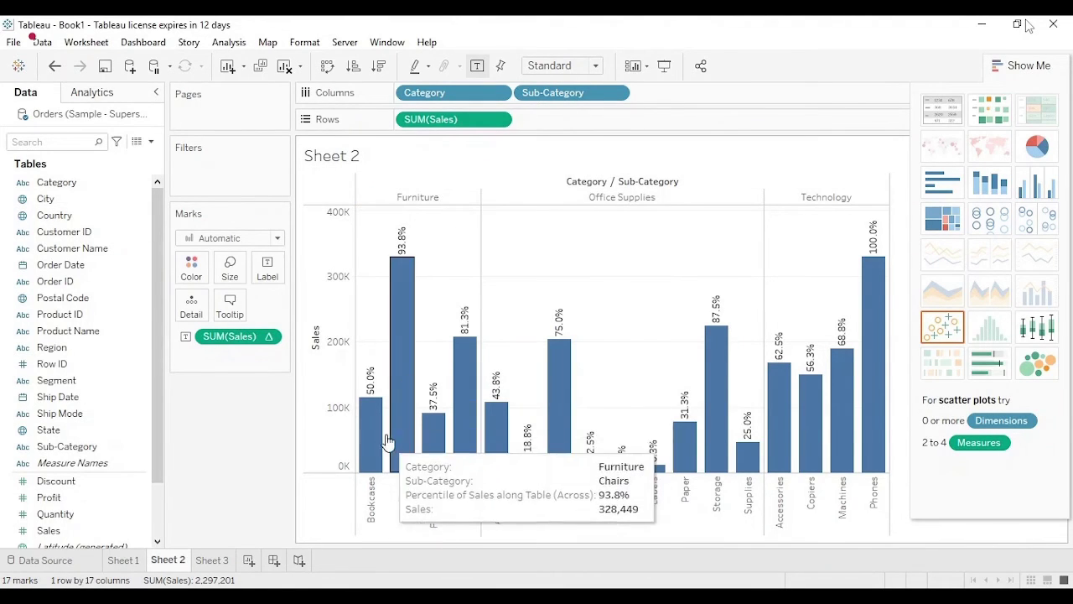
pyautogui.moveTo(372, 369)
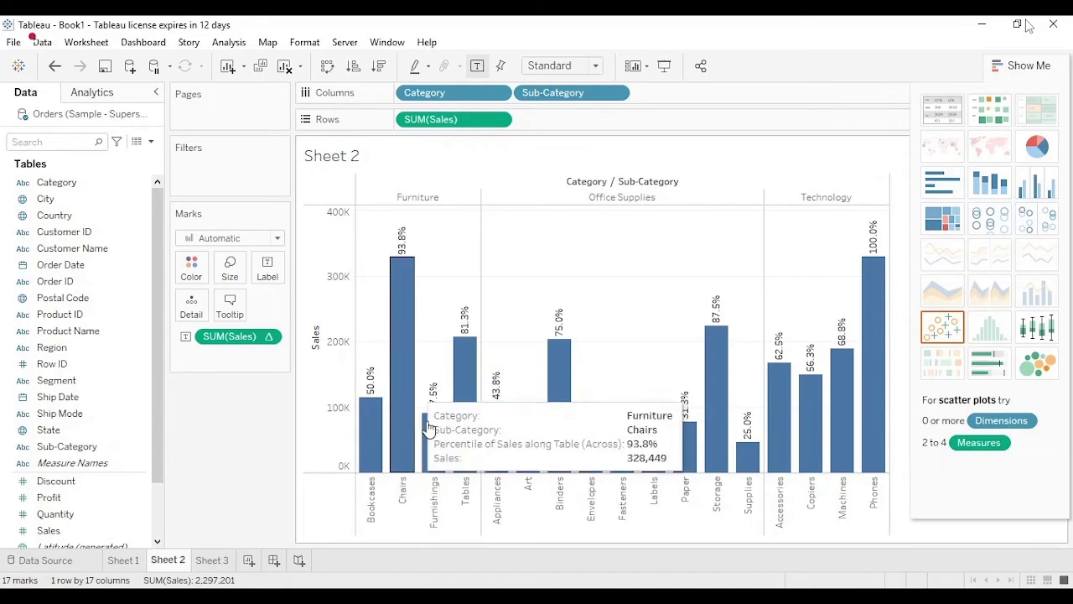
pyautogui.moveTo(468, 434)
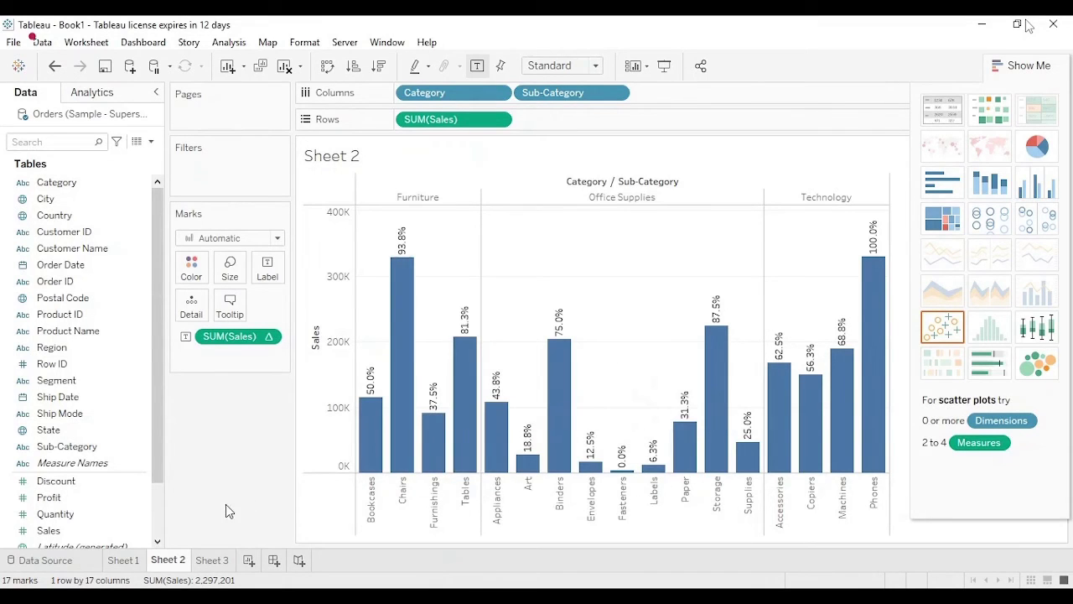
pyautogui.click(227, 558)
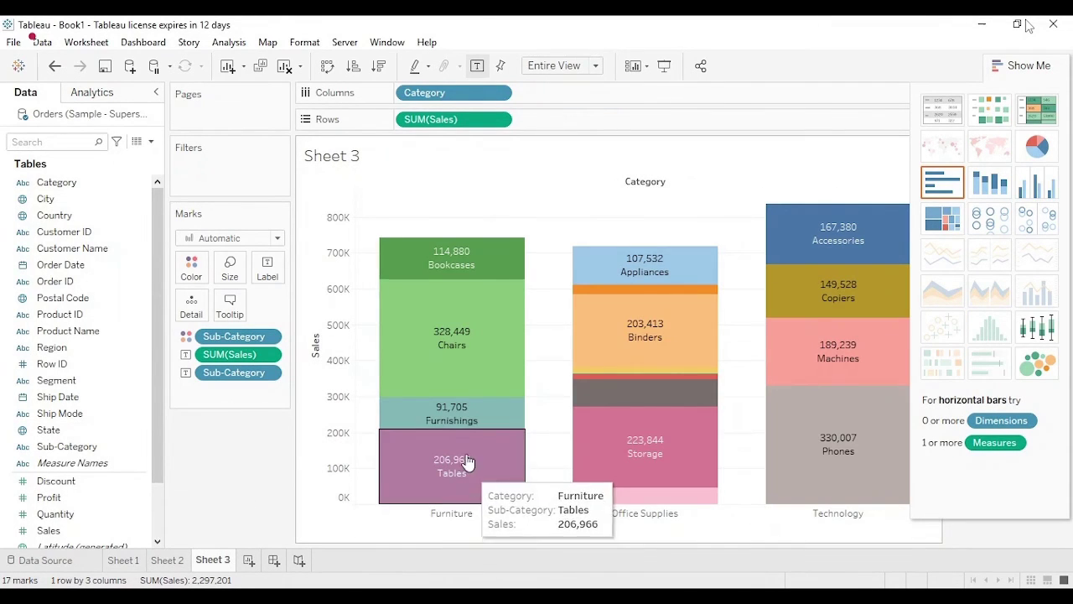
pyautogui.moveTo(436, 256)
pyautogui.moveTo(451, 453)
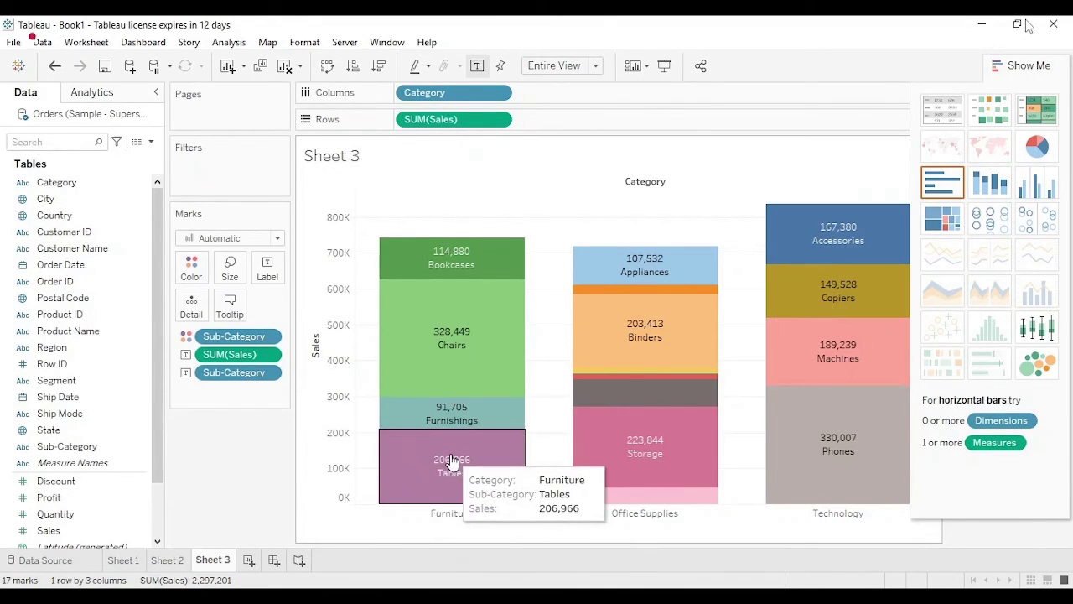
pyautogui.moveTo(445, 424)
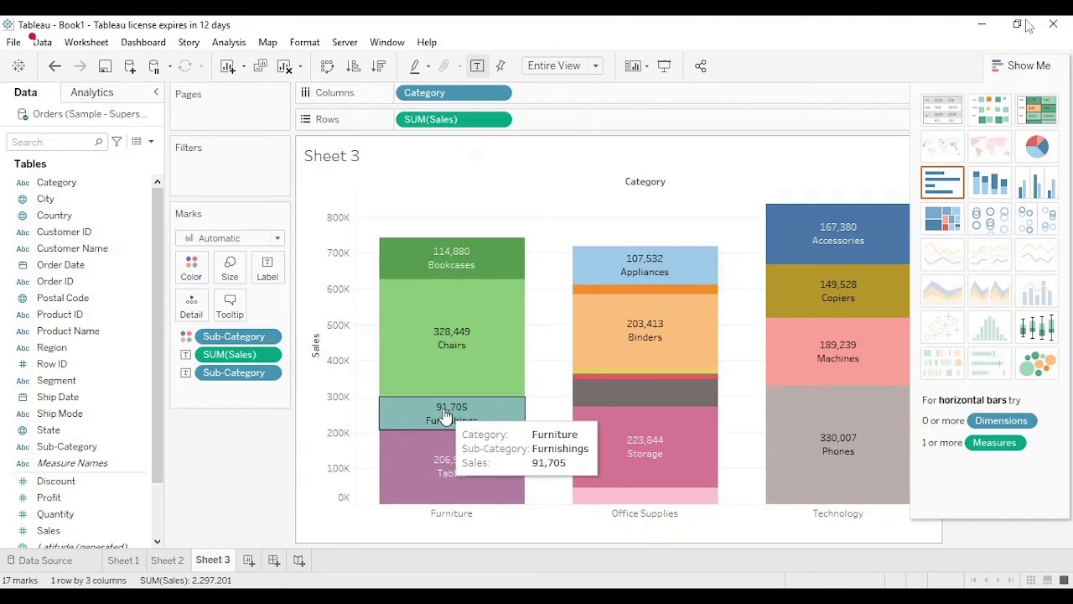
pyautogui.moveTo(437, 278)
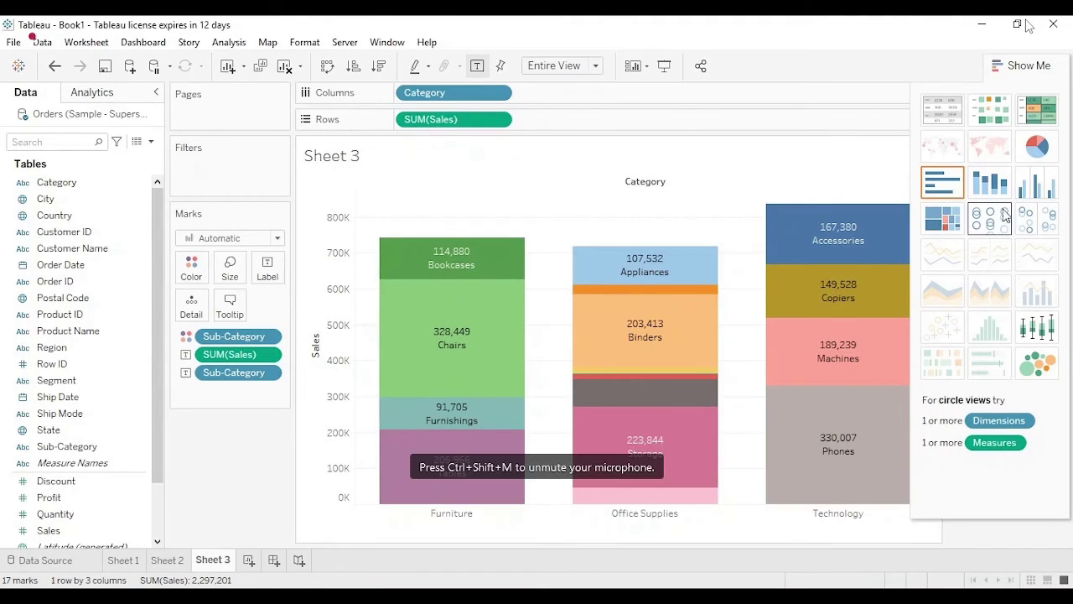
# Step: Chart the sum of Sales by Category and Sub-Category on a new sheet and convert the chart to a treemap
pyautogui.click(249, 560)
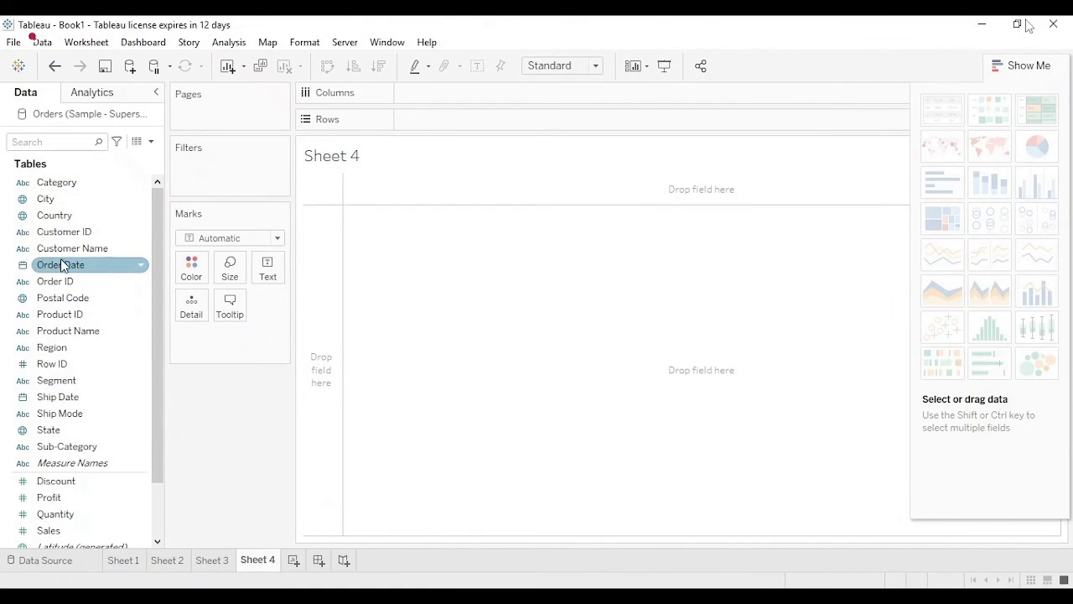
pyautogui.click(62, 184)
pyautogui.moveTo(62, 186); pyautogui.dragTo(424, 92)
pyautogui.moveTo(79, 451); pyautogui.dragTo(561, 101)
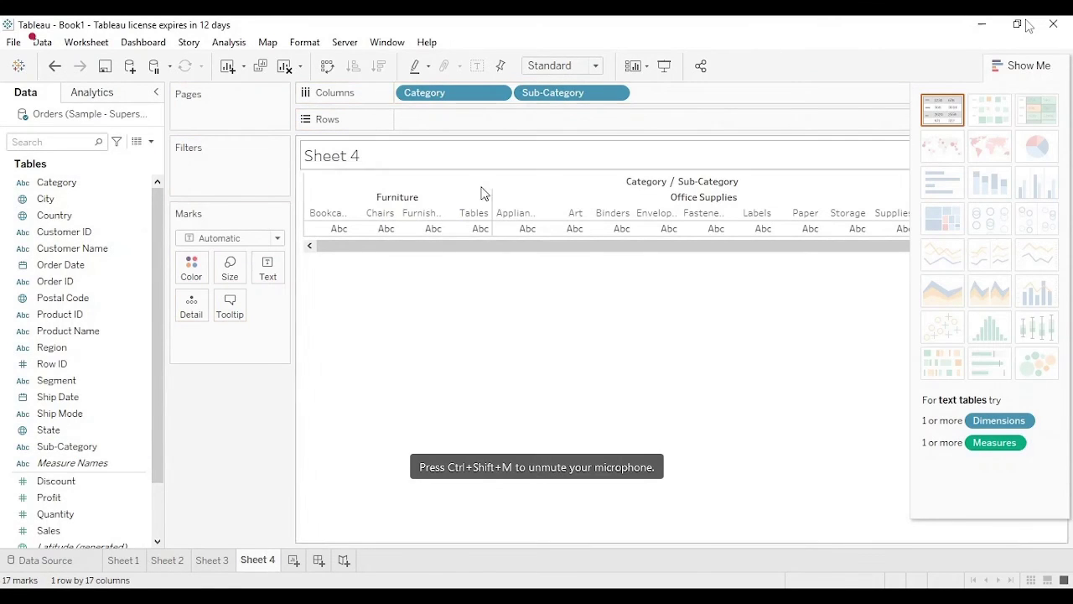
pyautogui.moveTo(49, 529); pyautogui.dragTo(412, 126)
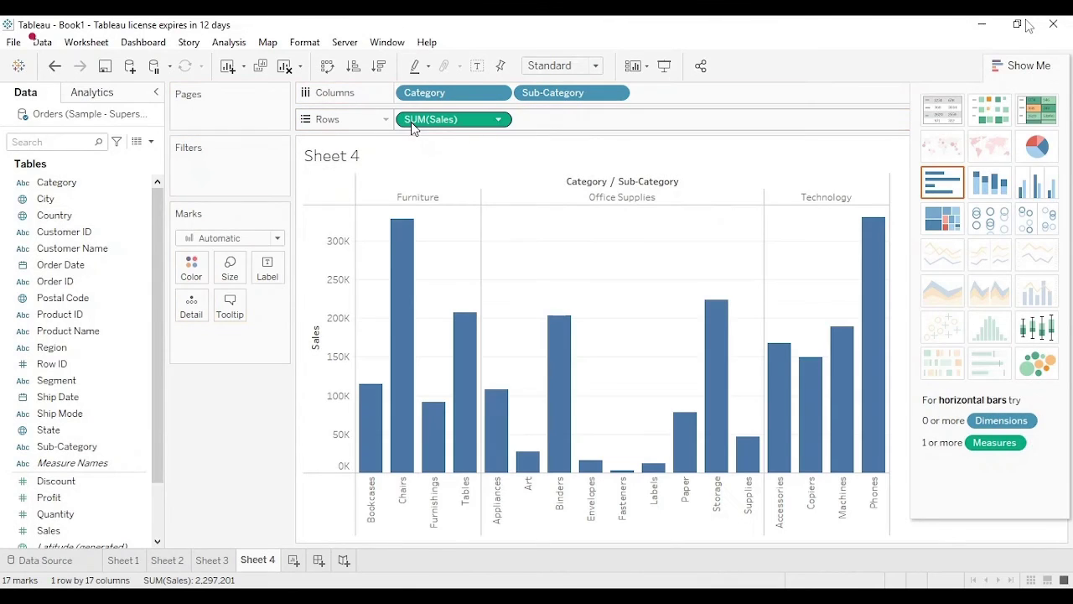
pyautogui.click(943, 220)
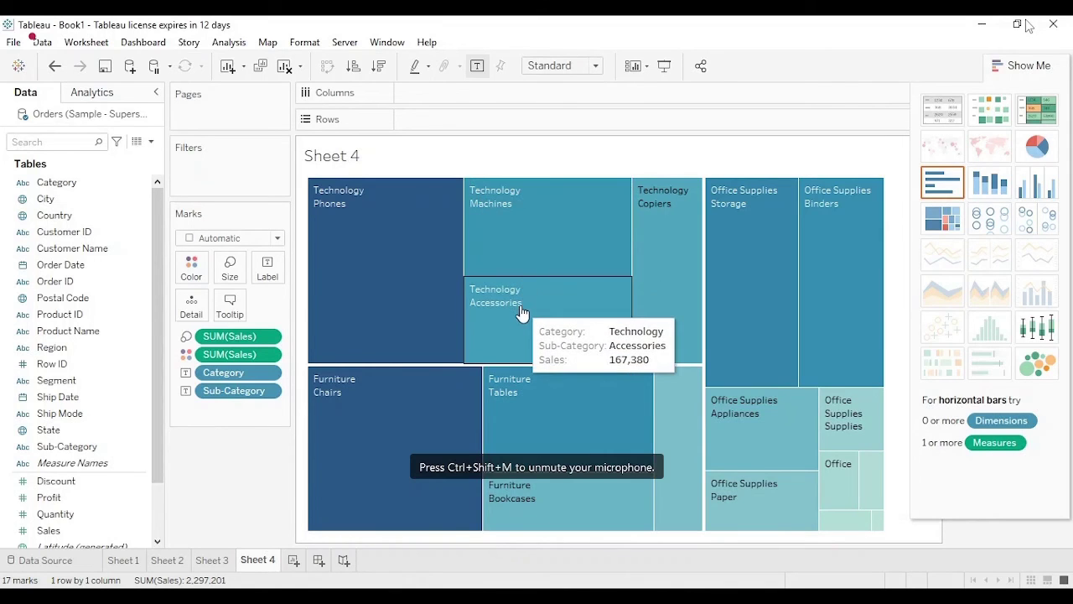
pyautogui.click(88, 530)
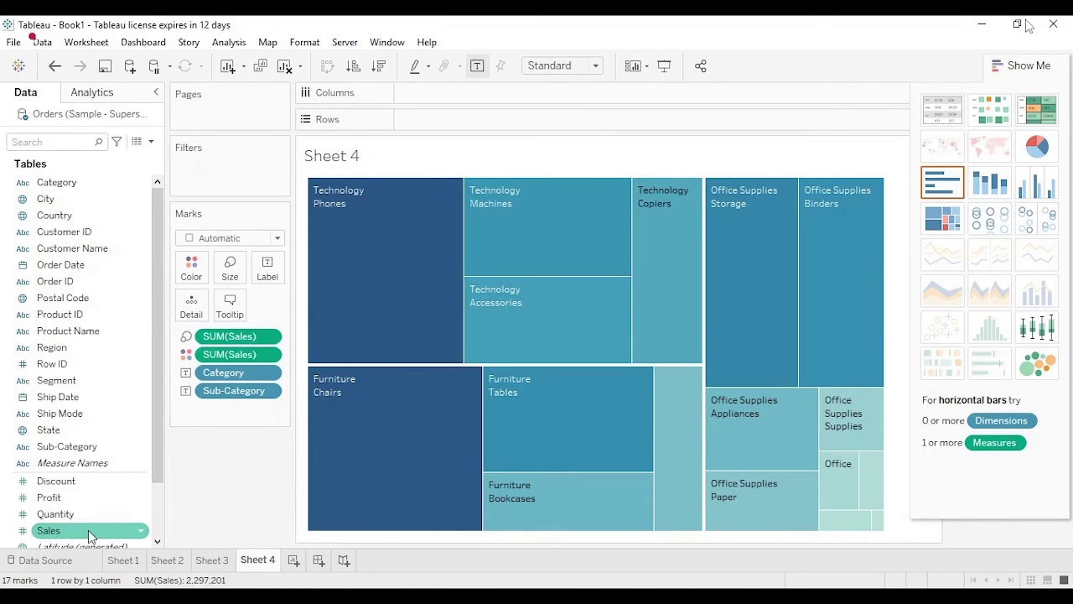
pyautogui.moveTo(107, 515); pyautogui.dragTo(297, 270)
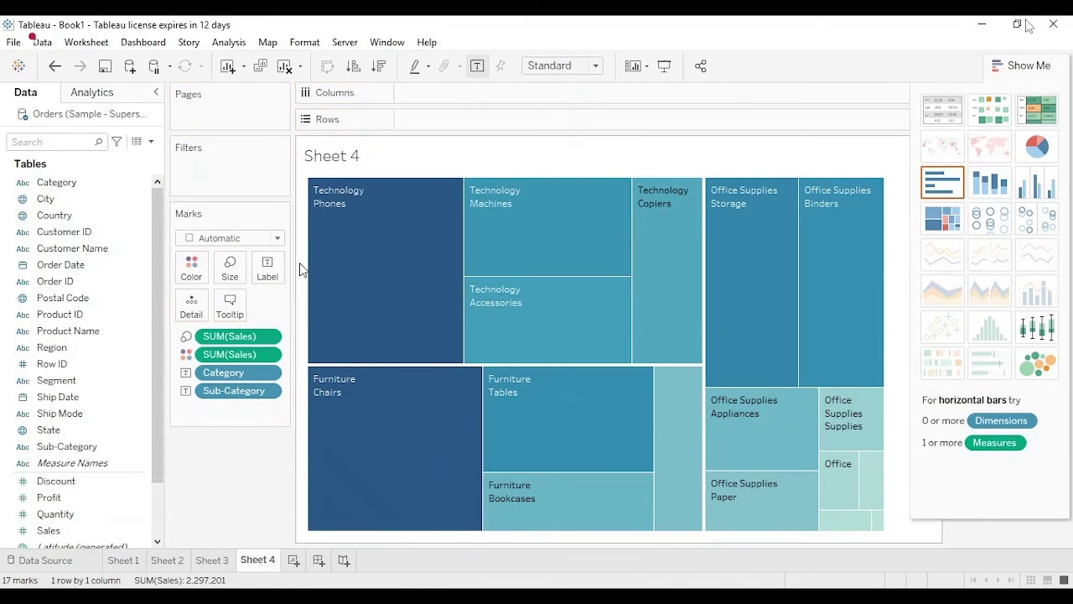
pyautogui.click(479, 67)
pyautogui.click(480, 67)
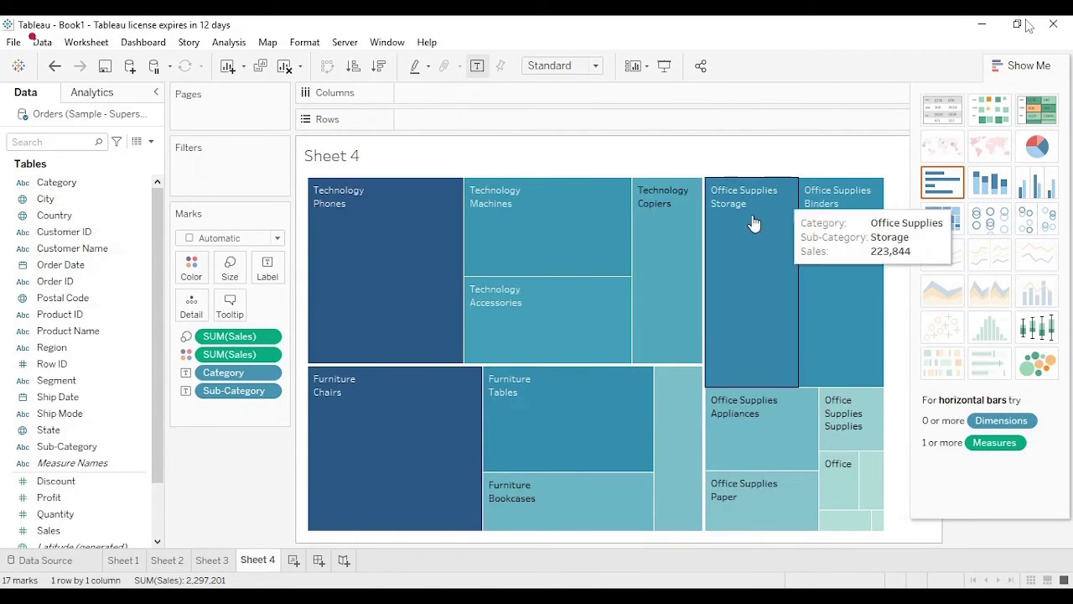
# Step: Hide the chart type suggestions and recolour the Sheet 4 treemap with the Red-Green-Gold Diverging palette
pyautogui.click(1022, 66)
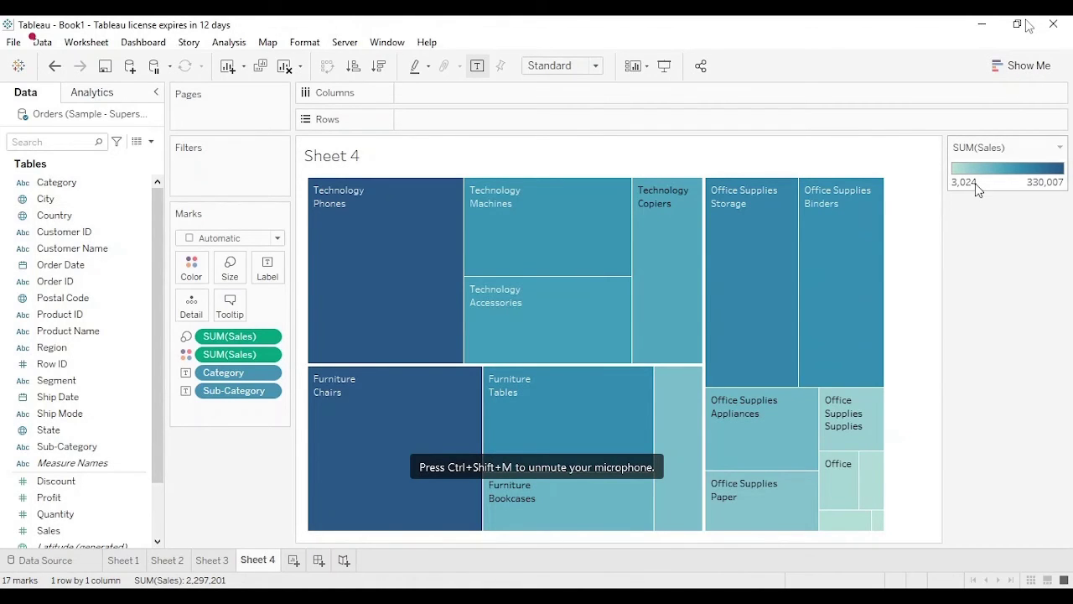
pyautogui.click(195, 268)
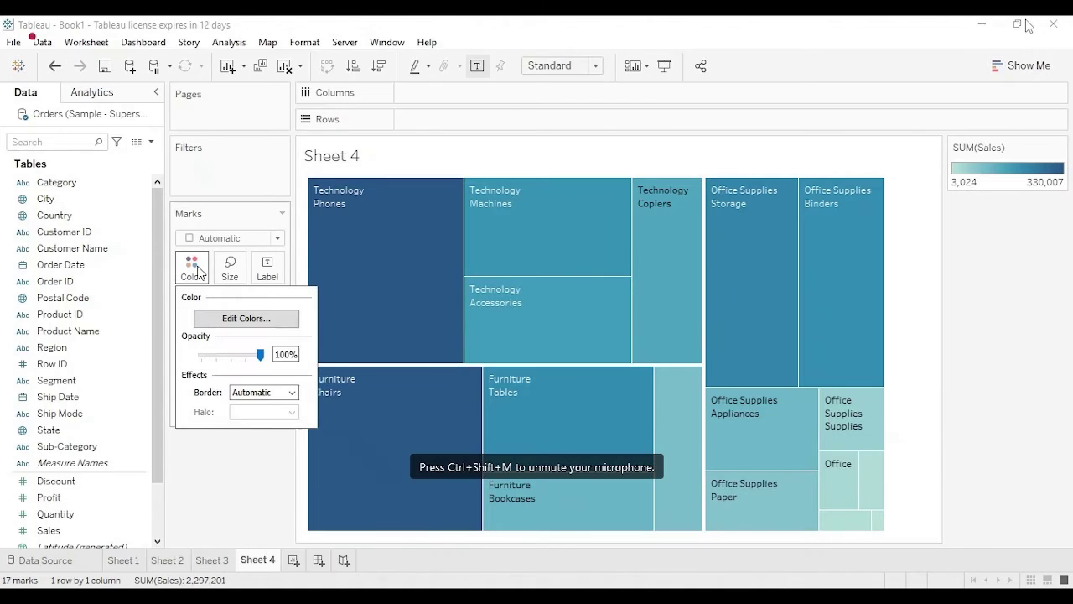
pyautogui.click(231, 320)
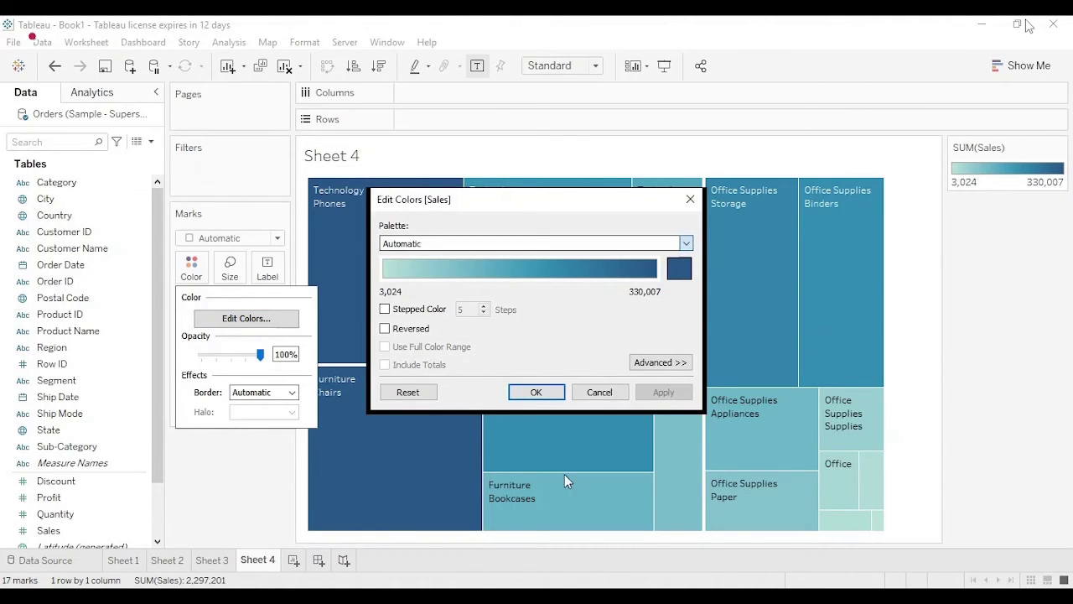
pyautogui.press('Down')
pyautogui.click(663, 391)
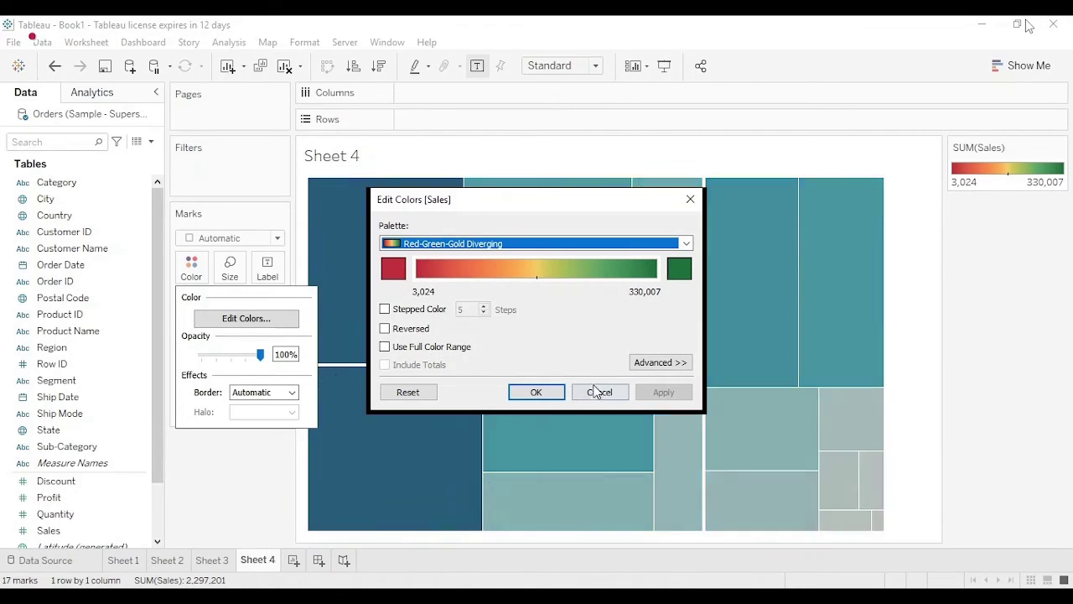
pyautogui.click(553, 392)
pyautogui.moveTo(602, 313)
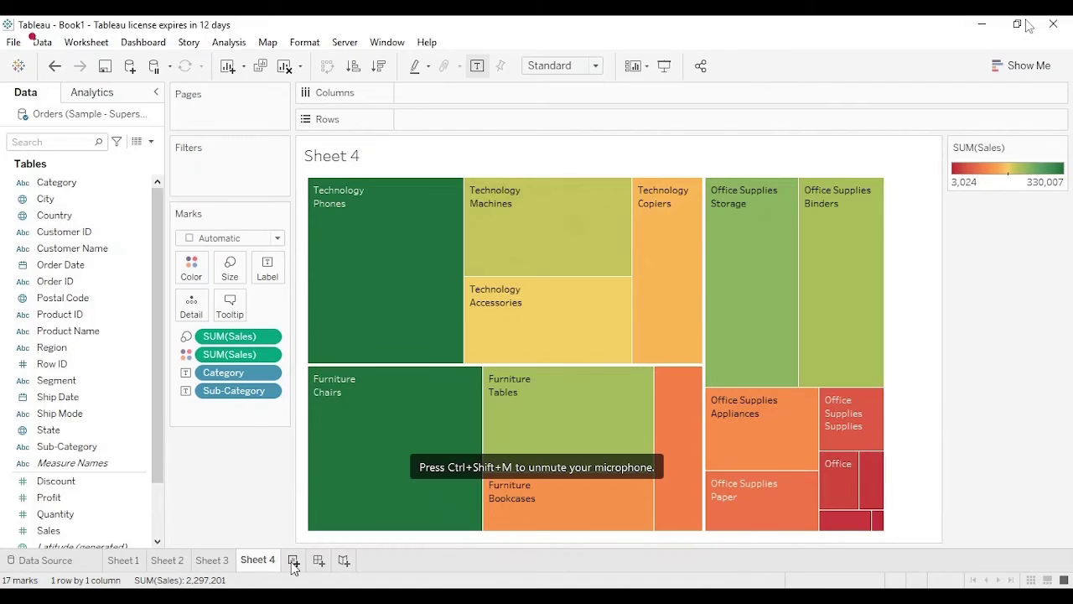
# Step: Add a new worksheet and place State on its columns
pyautogui.click(293, 561)
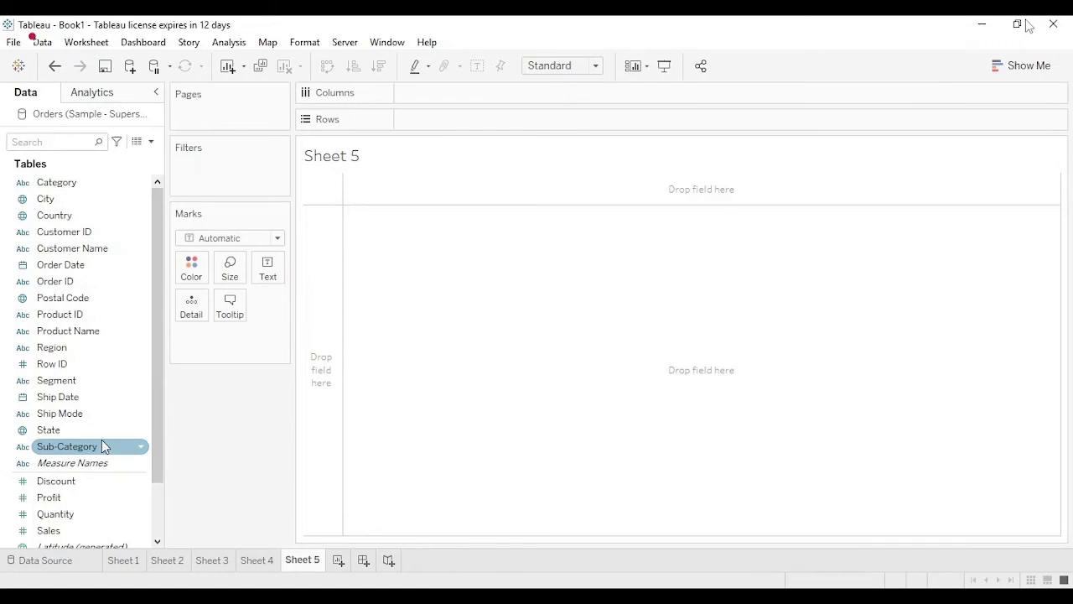
pyautogui.moveTo(74, 430)
pyautogui.mouseDown()
pyautogui.moveTo(299, 235)
pyautogui.moveTo(412, 92)
pyautogui.moveTo(442, 104)
pyautogui.mouseUp()
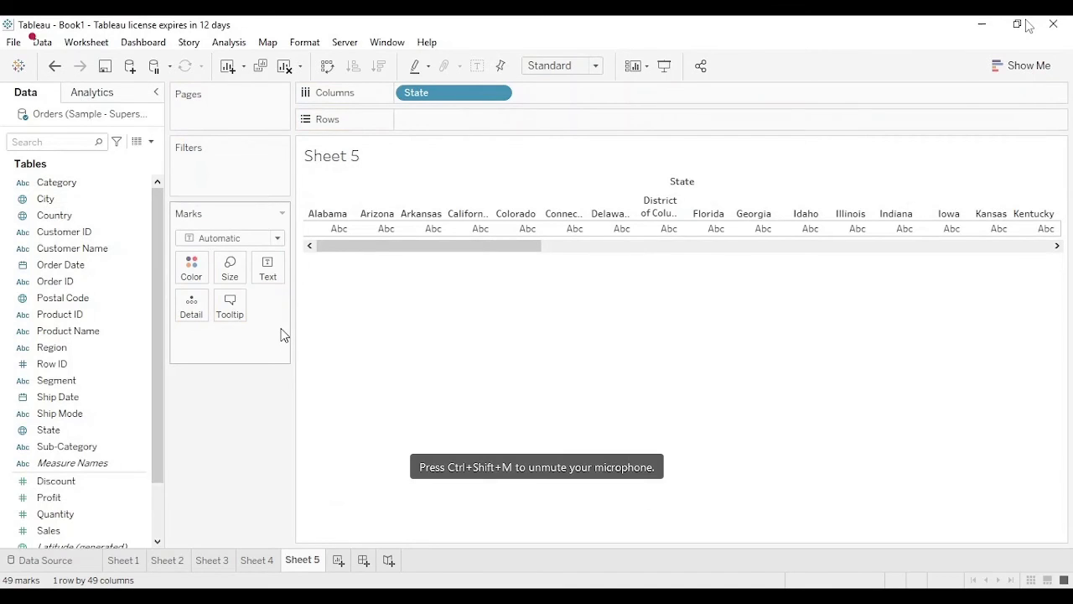
pyautogui.click(25, 248)
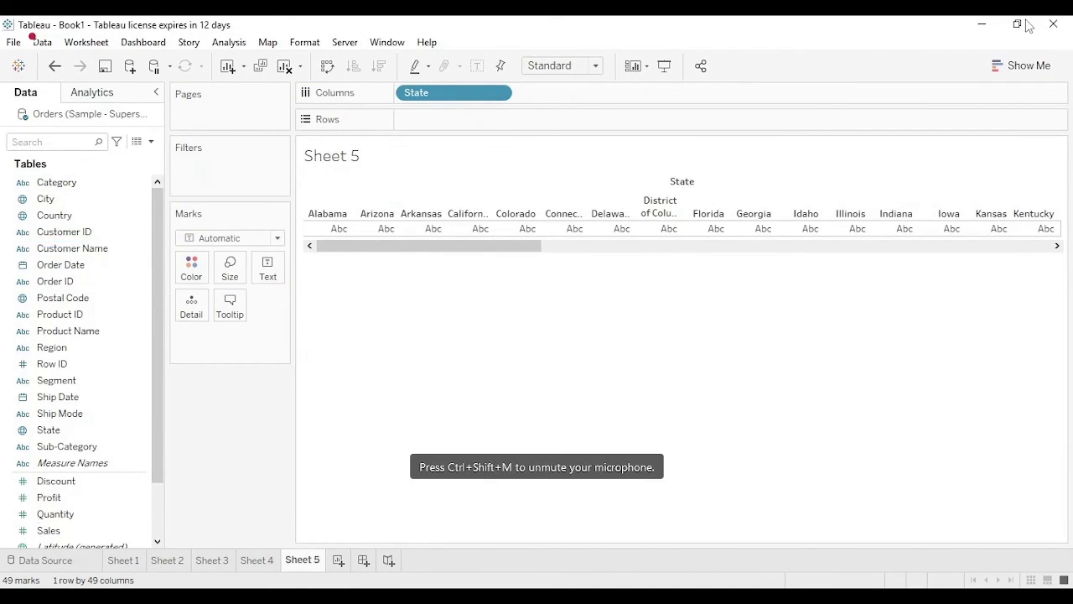
pyautogui.click(69, 535)
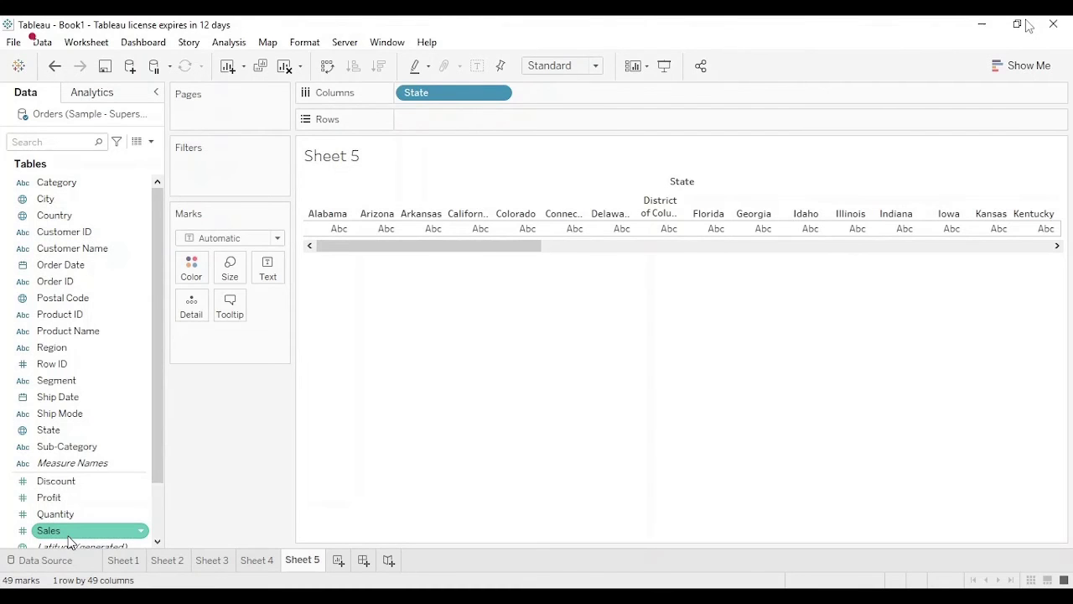
pyautogui.moveTo(70, 541); pyautogui.dragTo(444, 134)
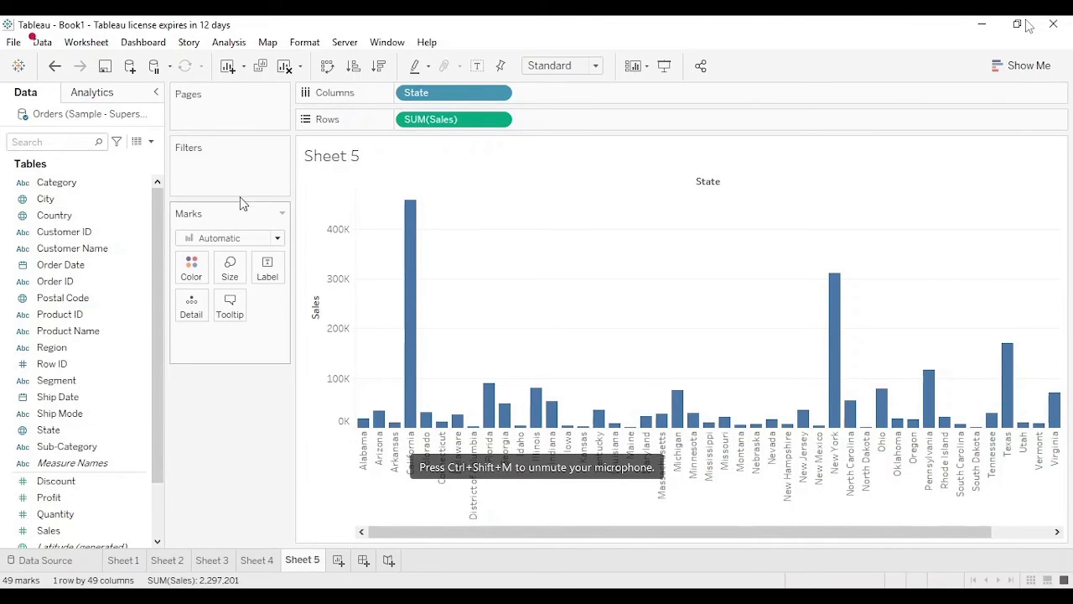
pyautogui.click(255, 243)
pyautogui.click(244, 381)
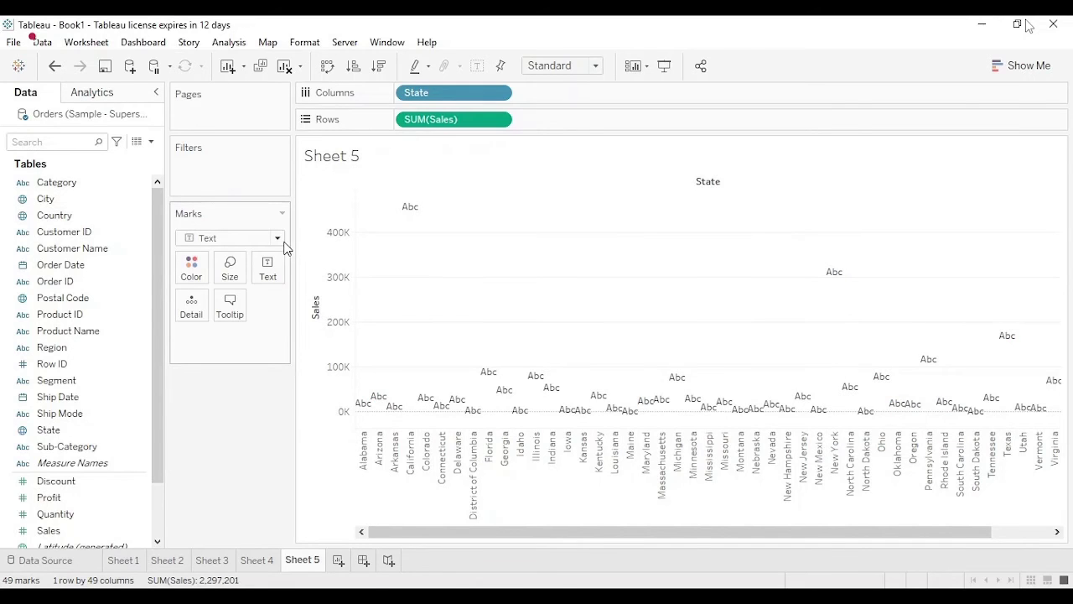
pyautogui.click(55, 67)
pyautogui.click(54, 66)
pyautogui.click(55, 66)
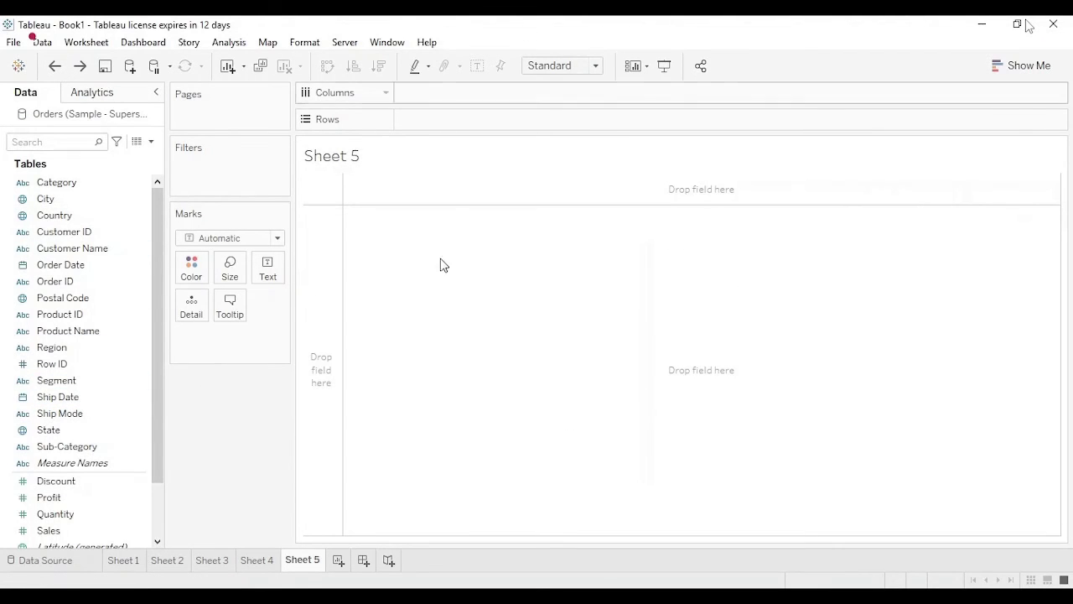
# Step: Show the states as text on Sheet 5, label them with the sum of Sales and size them by Sales
pyautogui.click(39, 435)
pyautogui.moveTo(275, 336); pyautogui.dragTo(267, 270)
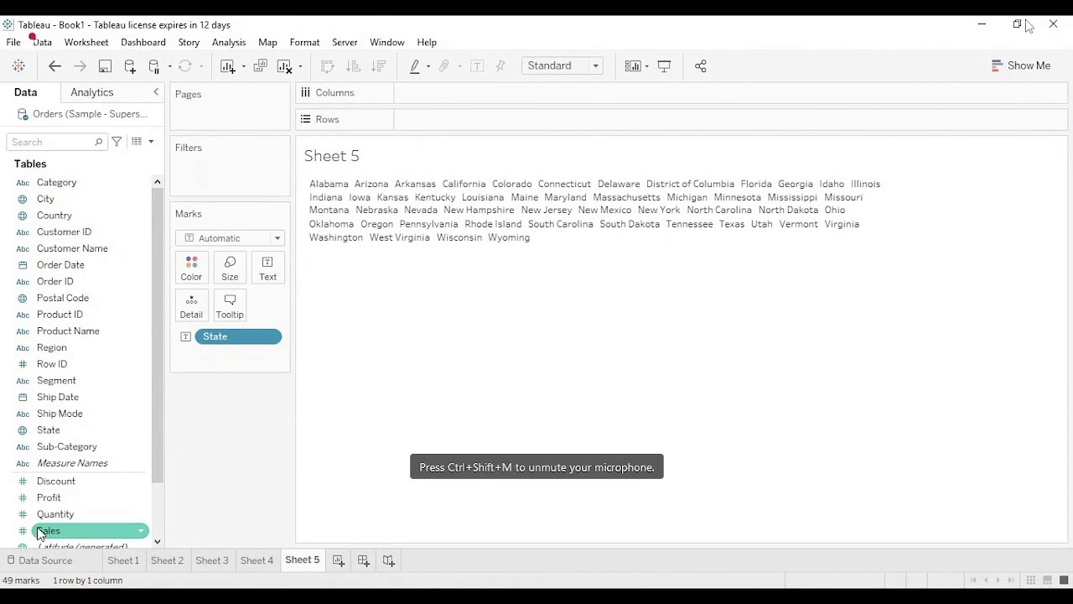
pyautogui.moveTo(40, 531); pyautogui.dragTo(266, 269)
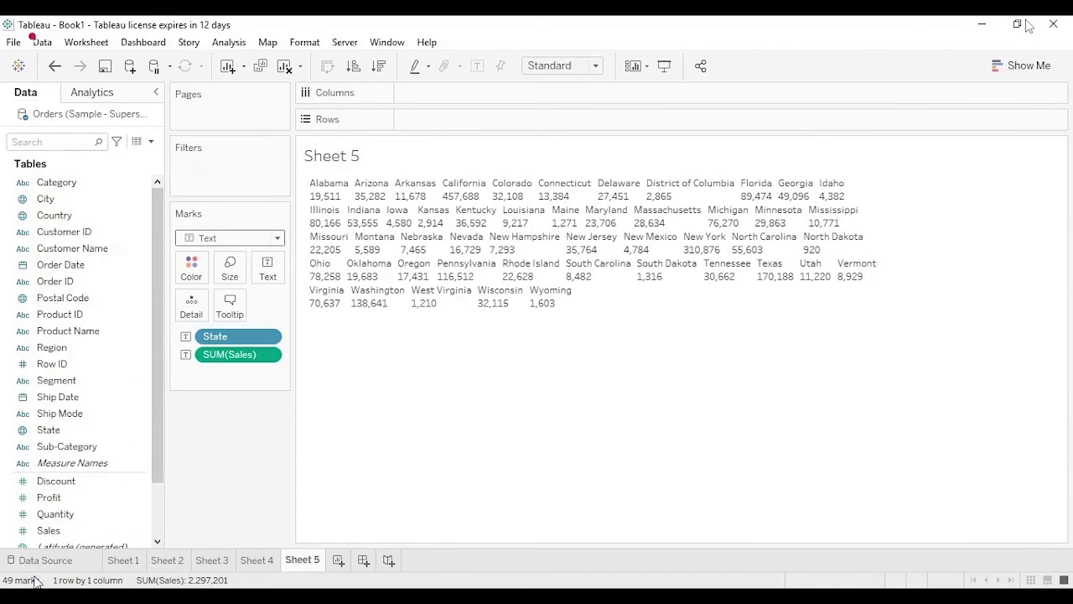
pyautogui.click(40, 530)
pyautogui.moveTo(40, 530); pyautogui.dragTo(220, 277)
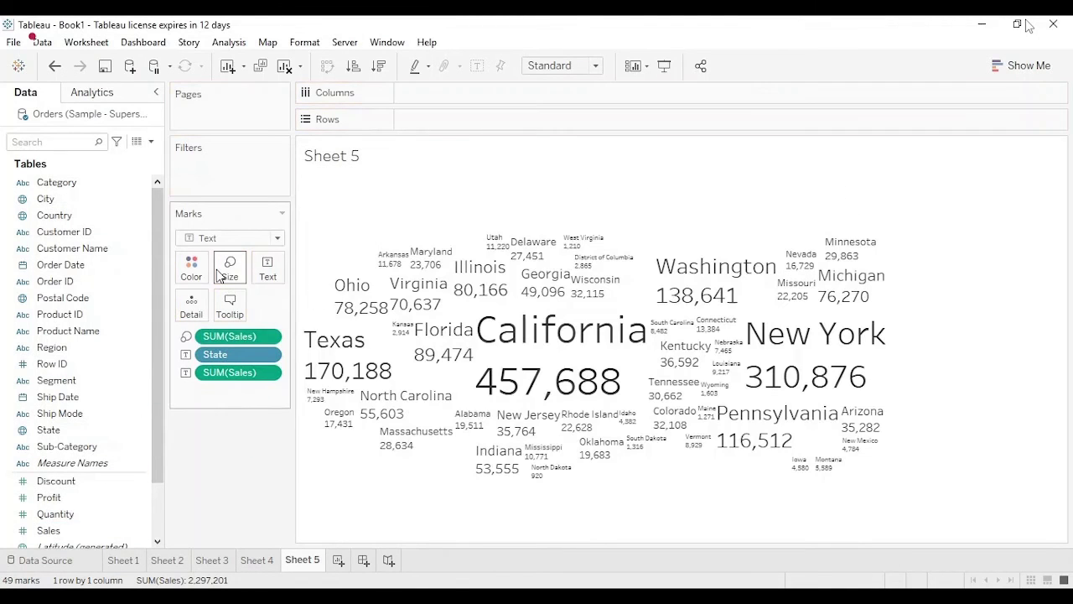
pyautogui.moveTo(647, 329)
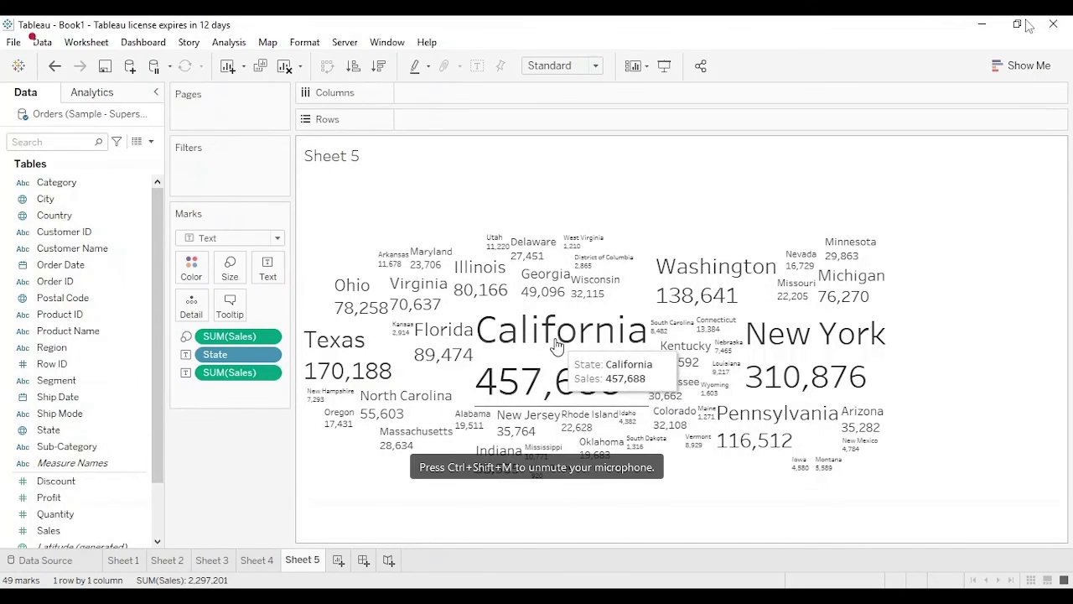
pyautogui.moveTo(825, 334)
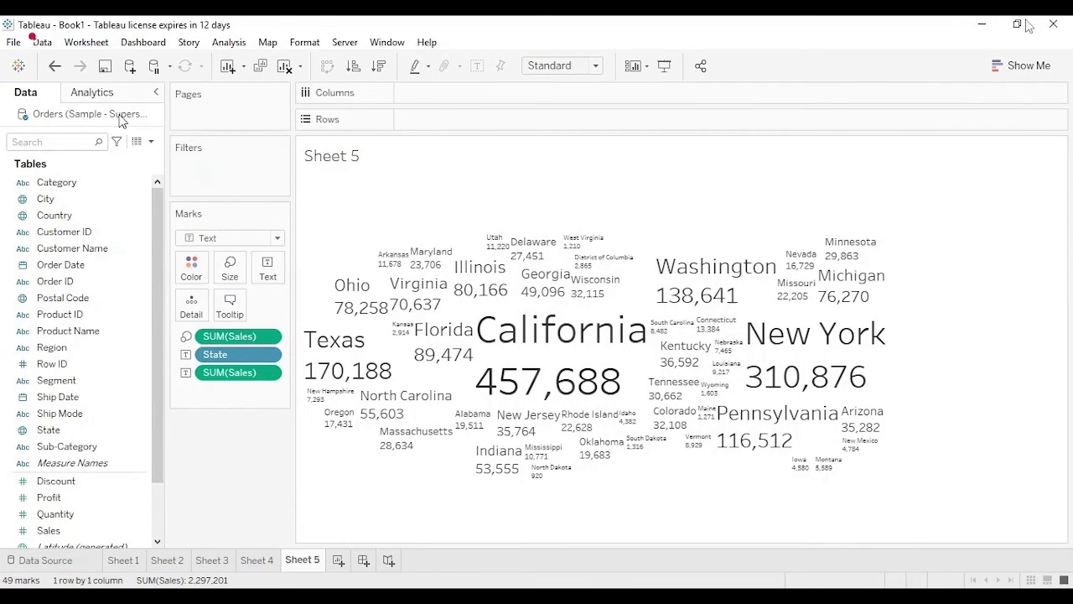
# Step: Undo the sizing of the state labels by Sales and clear Sheet 5
pyautogui.click(50, 74)
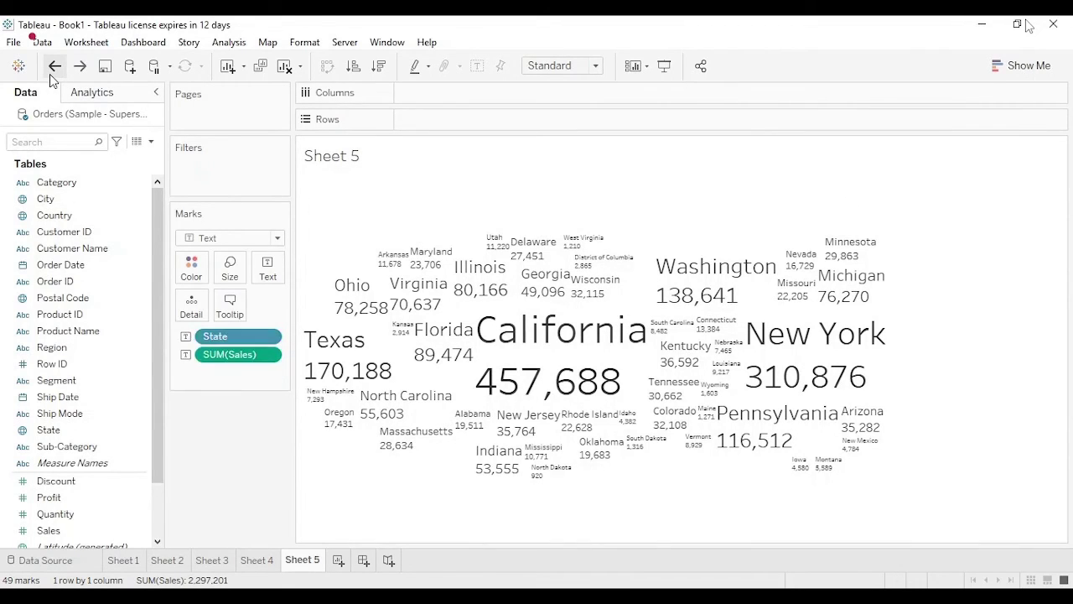
pyautogui.click(49, 73)
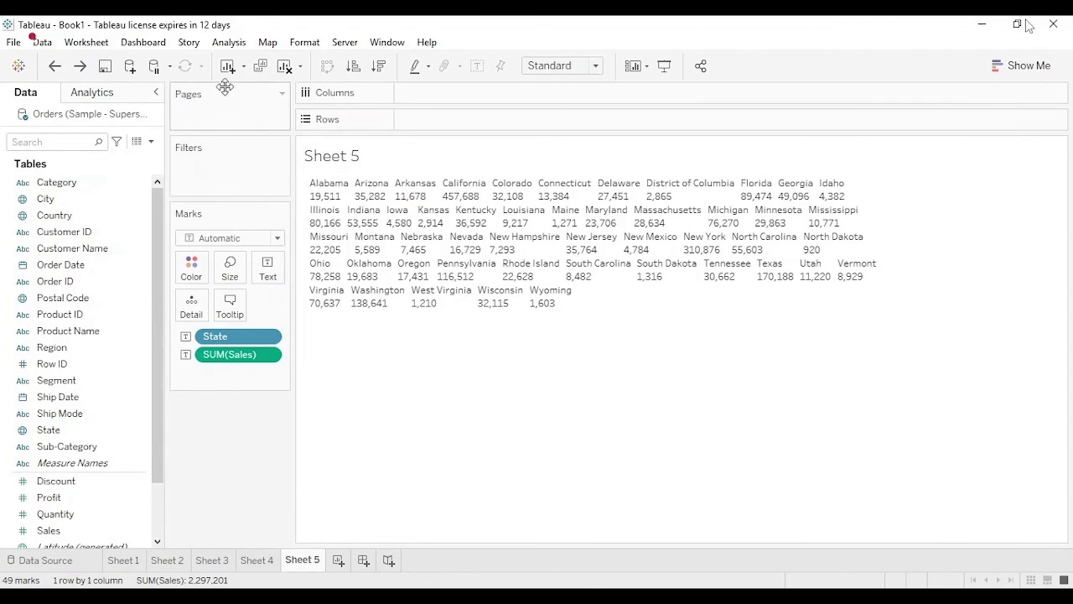
pyautogui.click(285, 68)
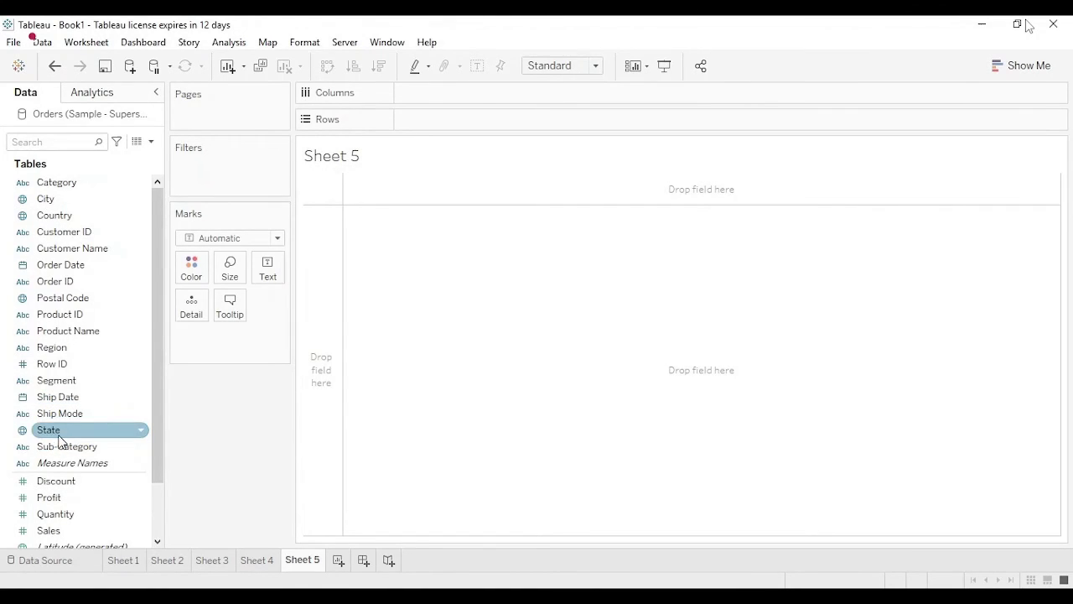
# Step: Build a word cloud on Sheet 5 with State as text, the sum of Sales as size and Text as mark type
pyautogui.moveTo(58, 439); pyautogui.dragTo(278, 274)
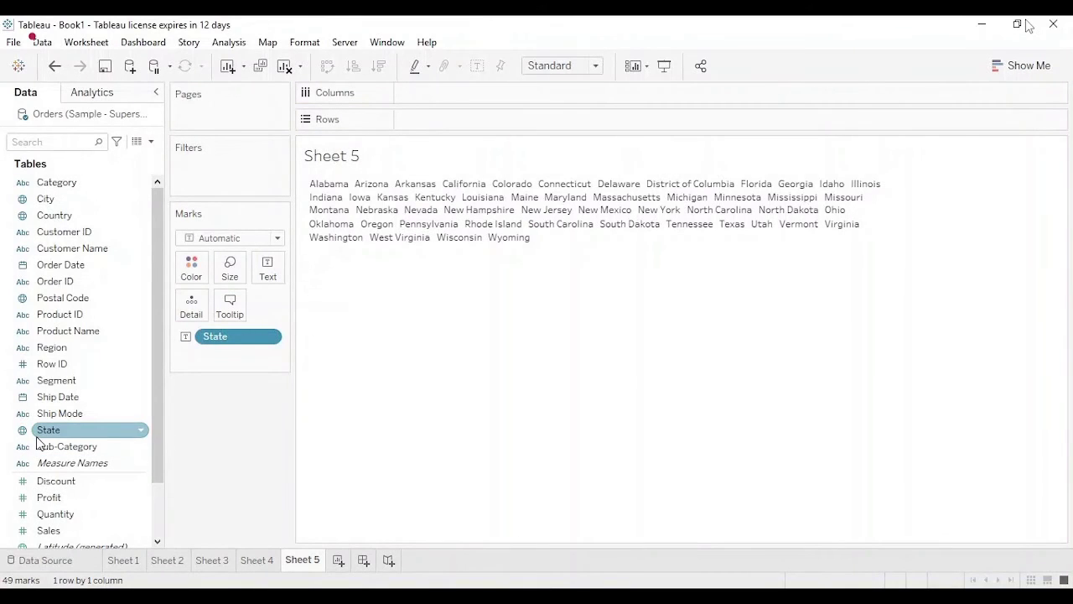
pyautogui.moveTo(43, 531); pyautogui.dragTo(216, 283)
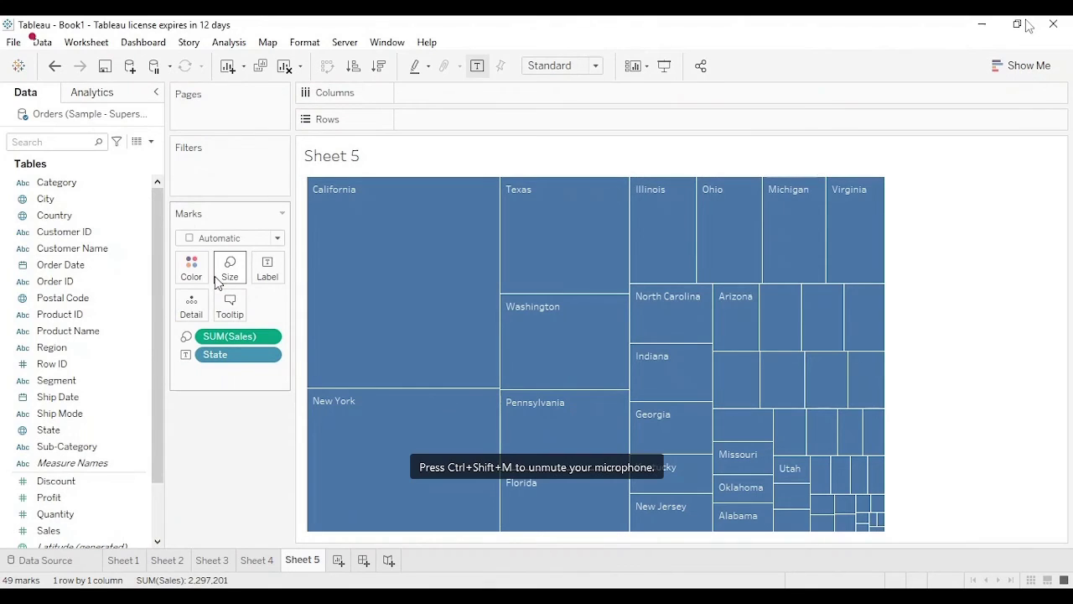
pyautogui.click(279, 243)
pyautogui.click(223, 384)
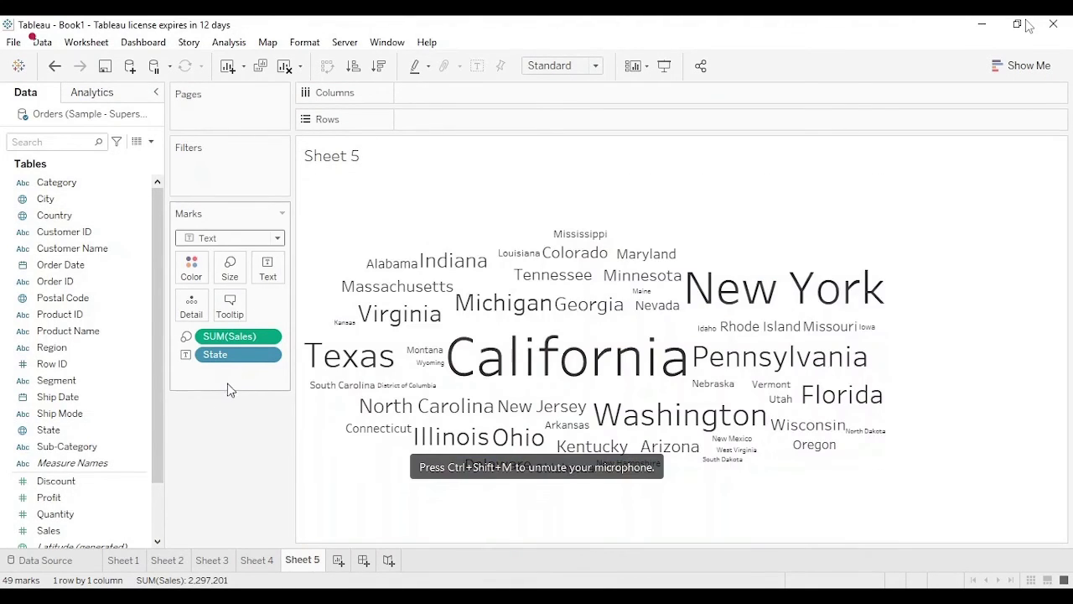
# Step: Color the state names magenta (#ff00ff) after trying light blue (#55aaff), and add the sum of Sales to their text
pyautogui.click(201, 277)
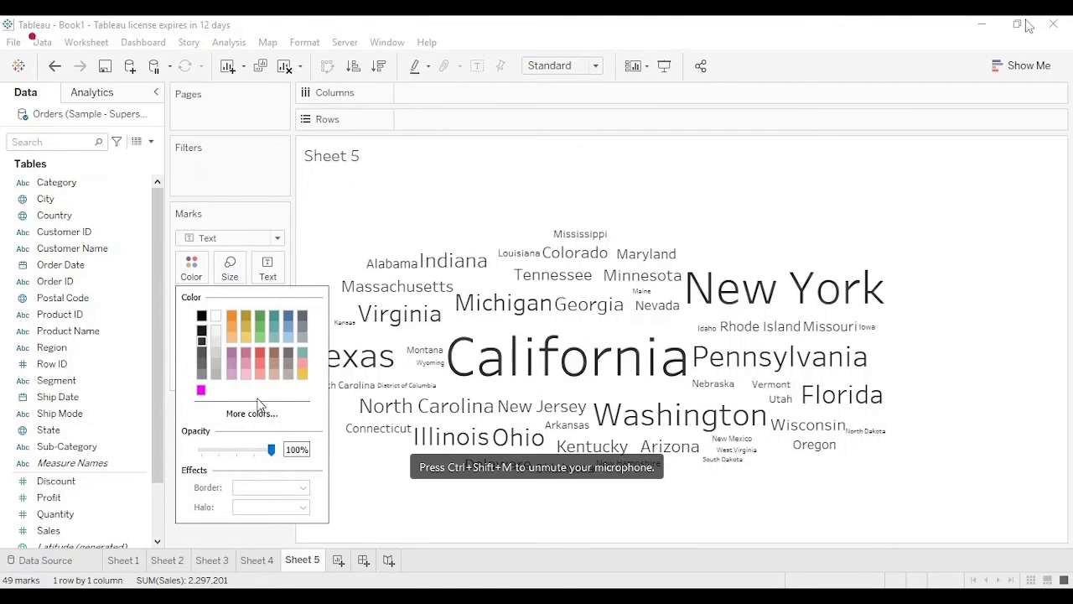
pyautogui.click(201, 390)
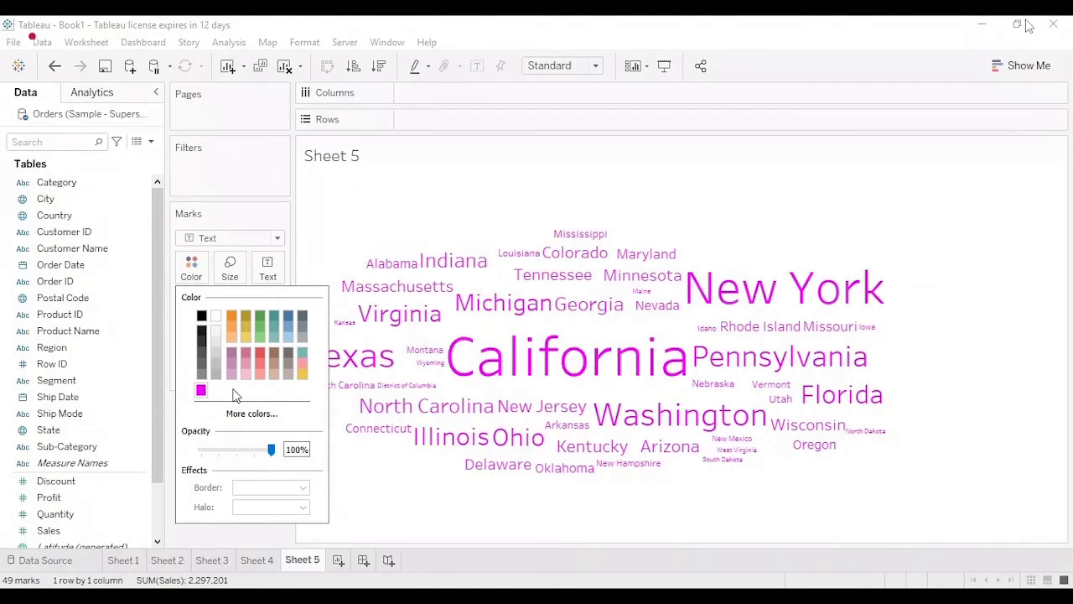
pyautogui.click(251, 414)
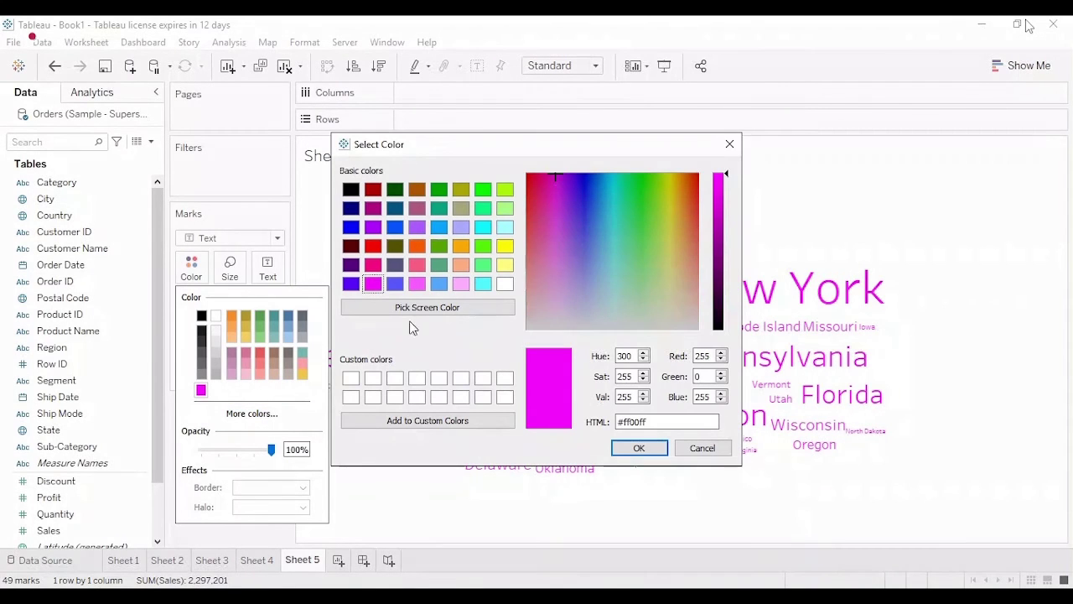
pyautogui.click(437, 285)
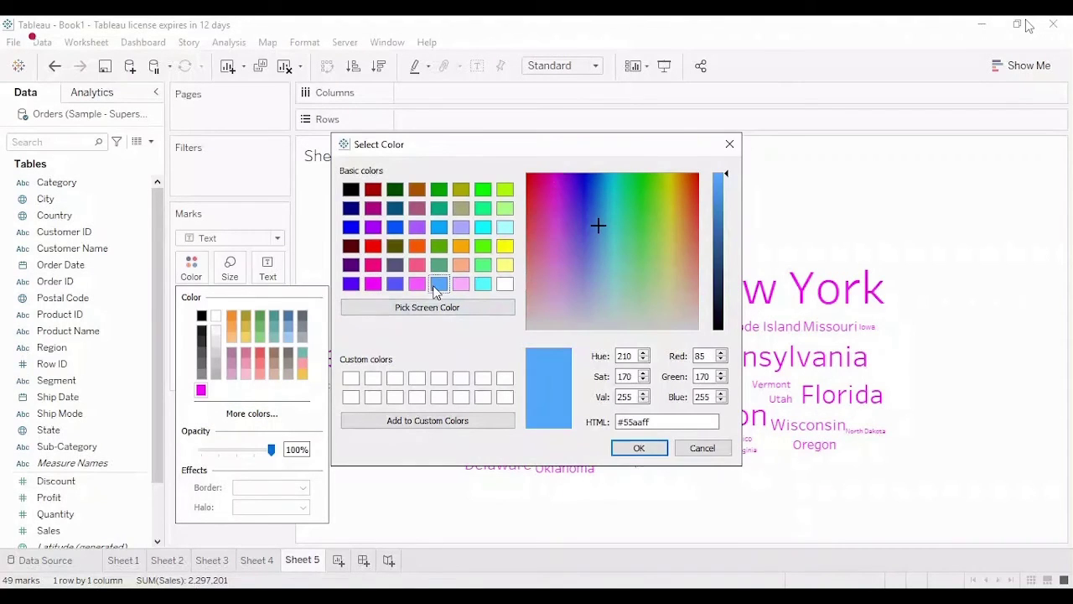
pyautogui.click(639, 447)
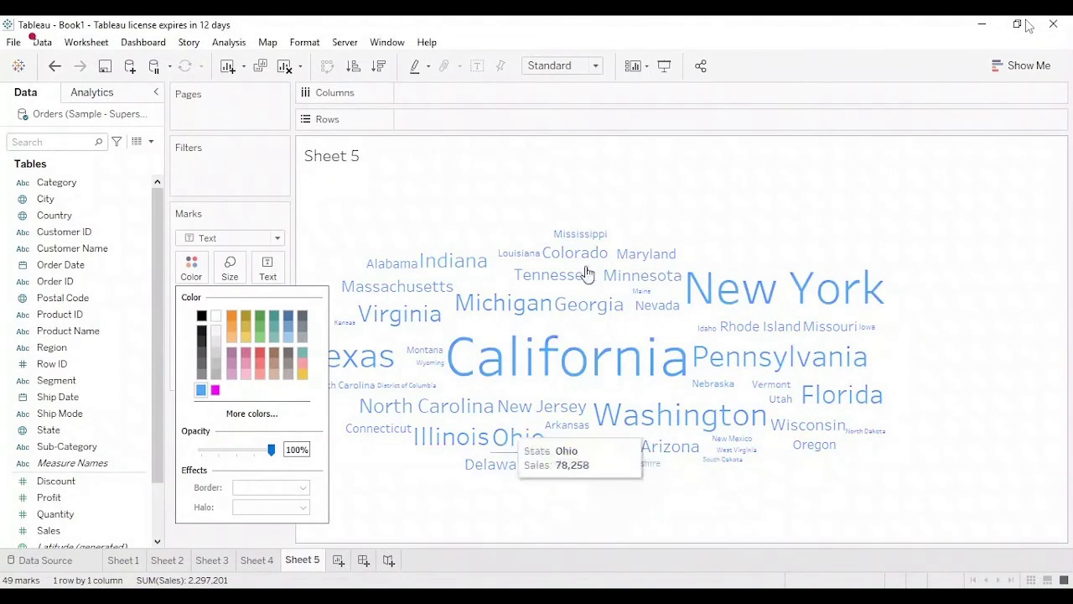
pyautogui.click(215, 390)
pyautogui.click(414, 491)
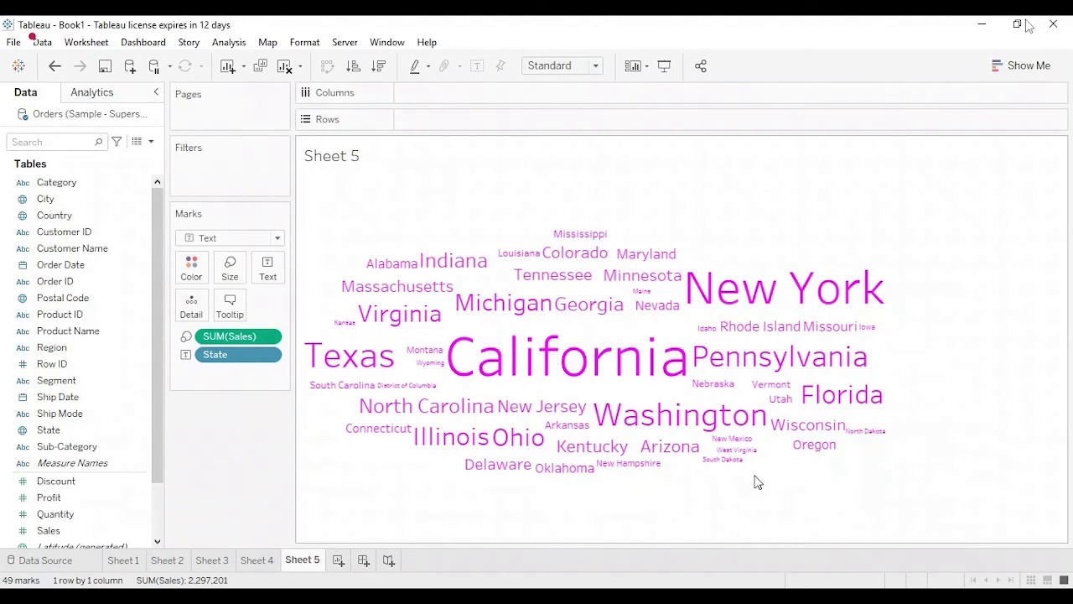
pyautogui.click(50, 514)
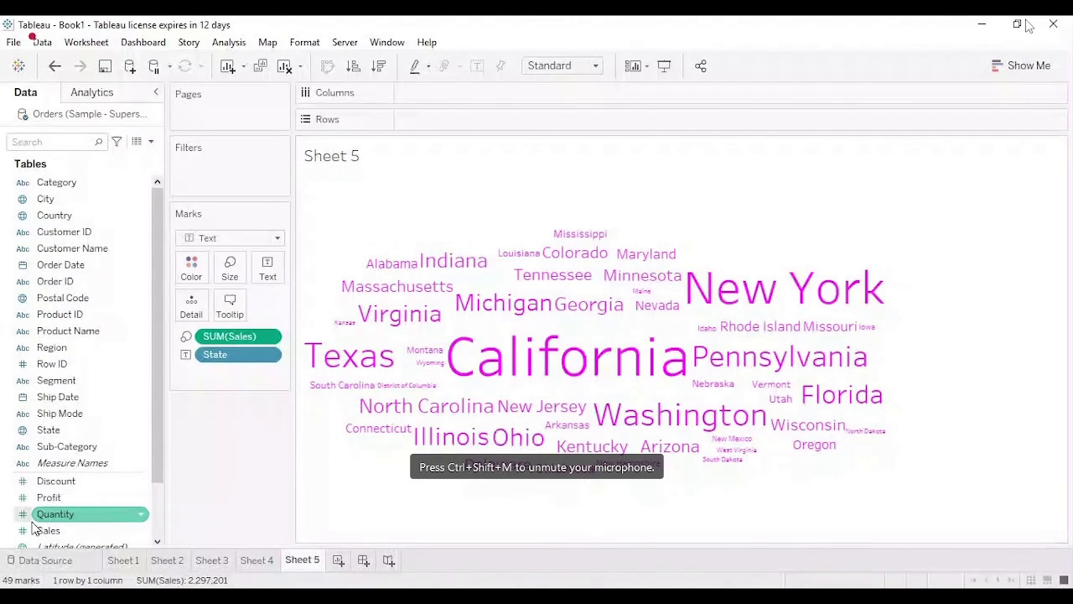
pyautogui.moveTo(34, 527); pyautogui.dragTo(268, 266)
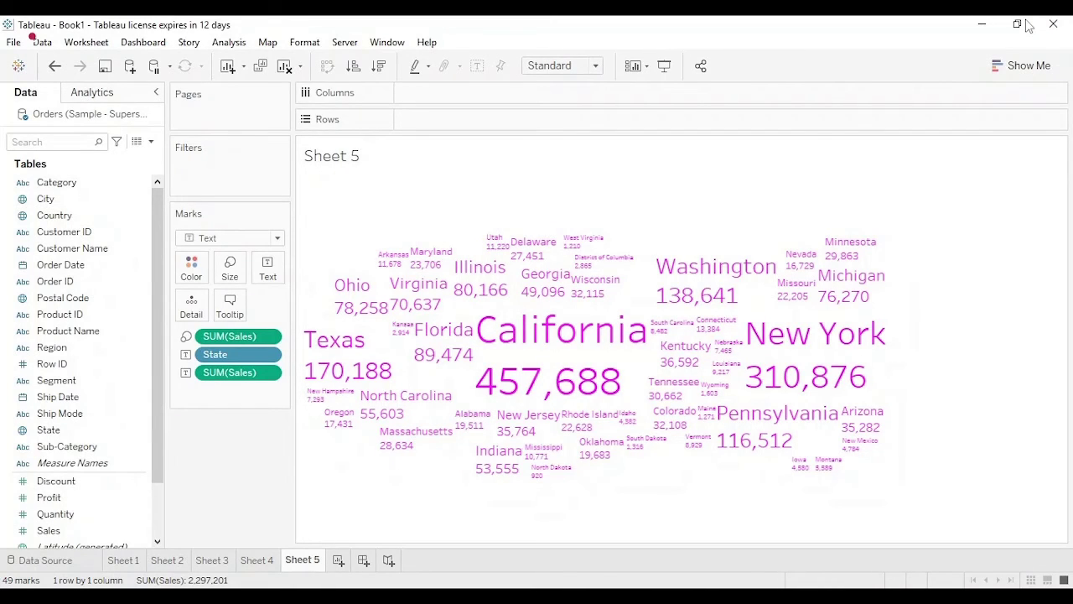
# Step: Chart the sum of Sales by Order Date year as a line on a new sheet and label its points with Sales
pyautogui.click(339, 561)
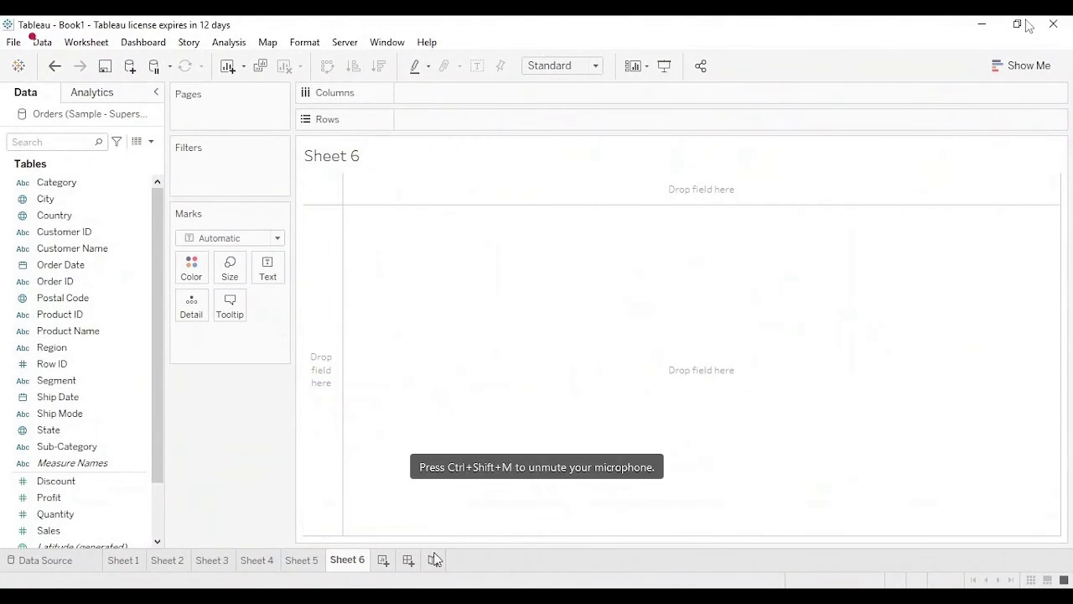
pyautogui.click(1023, 67)
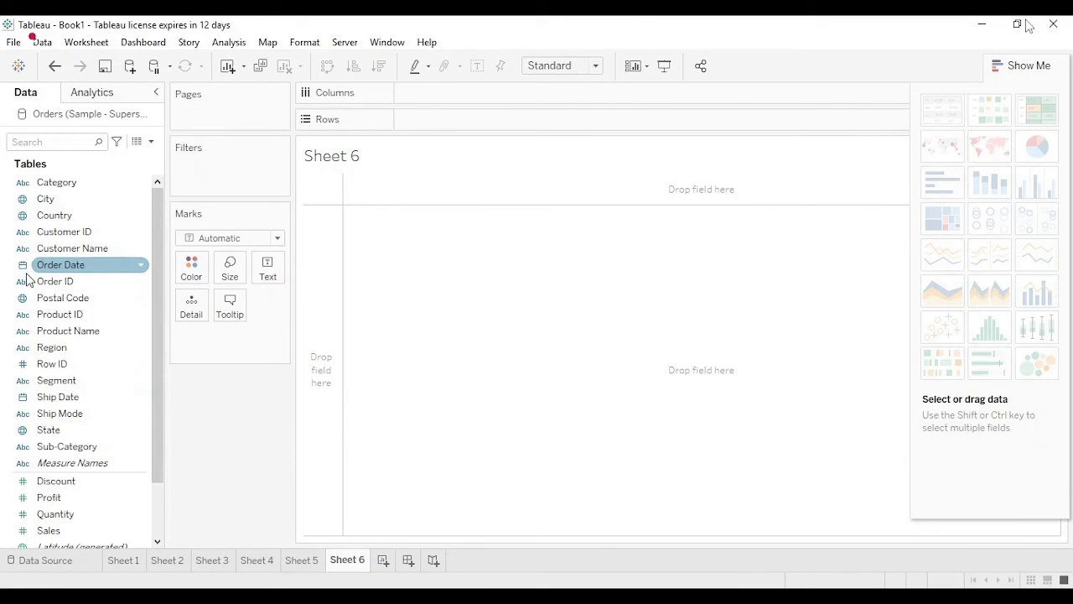
pyautogui.moveTo(30, 270); pyautogui.dragTo(450, 103)
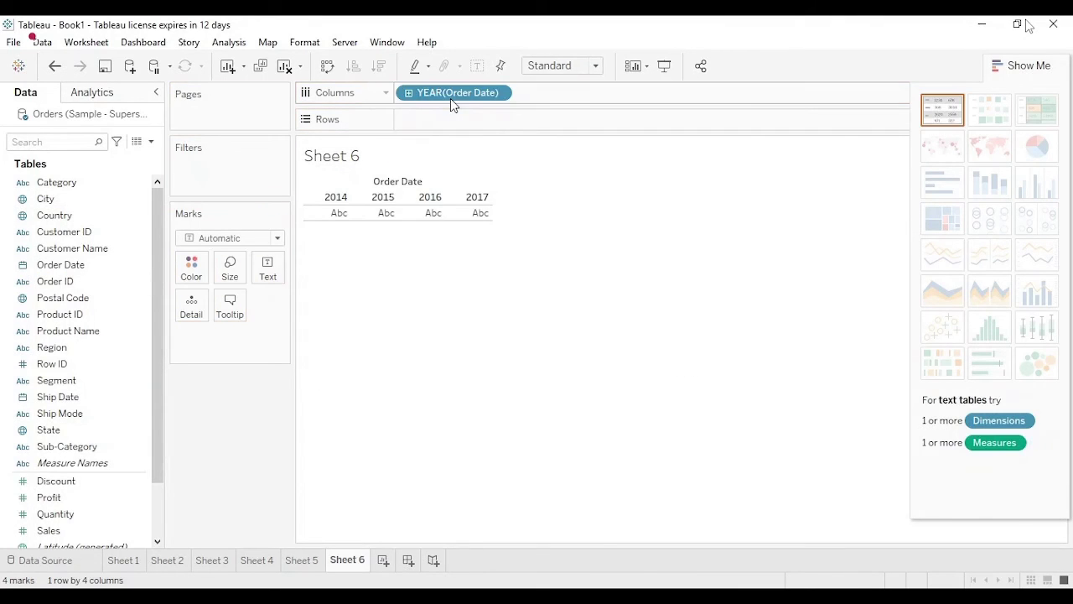
pyautogui.moveTo(48, 530); pyautogui.dragTo(426, 117)
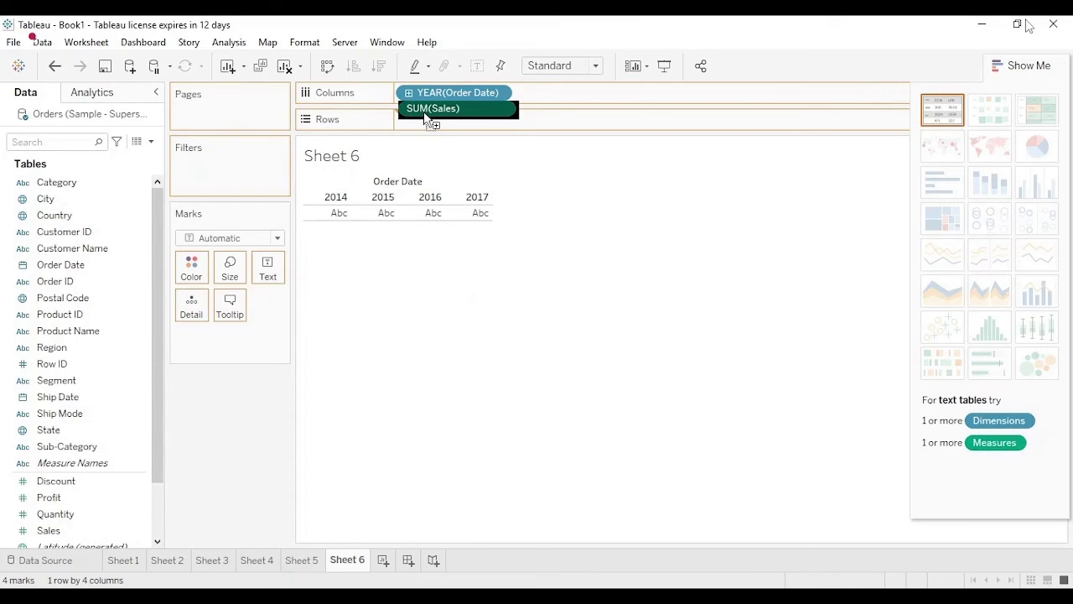
pyautogui.moveTo(426, 118); pyautogui.dragTo(427, 119)
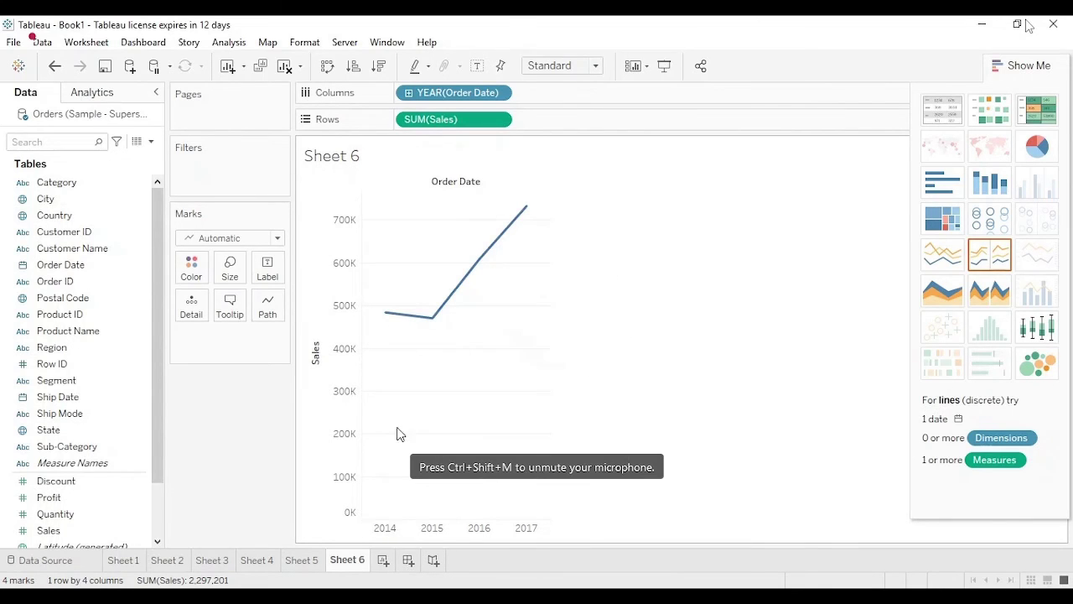
pyautogui.click(84, 532)
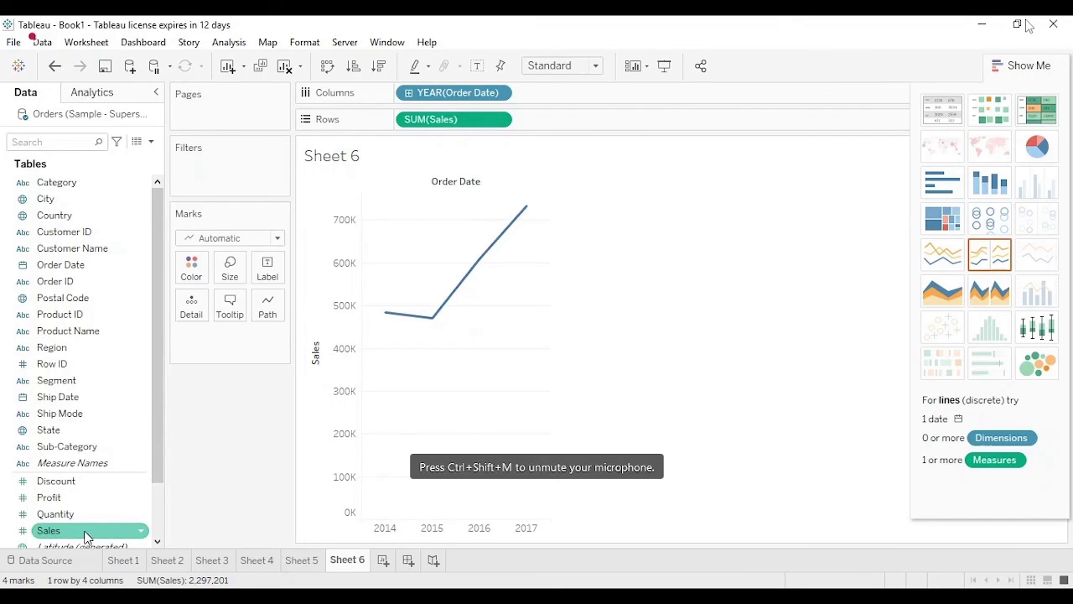
pyautogui.moveTo(85, 532); pyautogui.dragTo(266, 270)
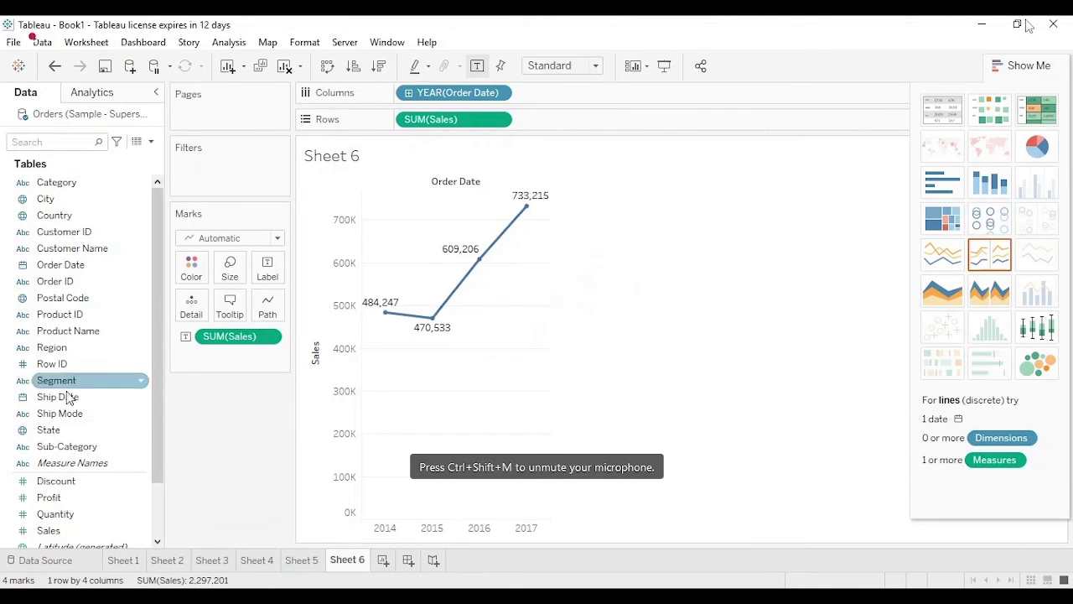
# Step: Chart the sum of Sales as lines by Category, Sub-Category and Order Date year on another new sheet
pyautogui.click(386, 560)
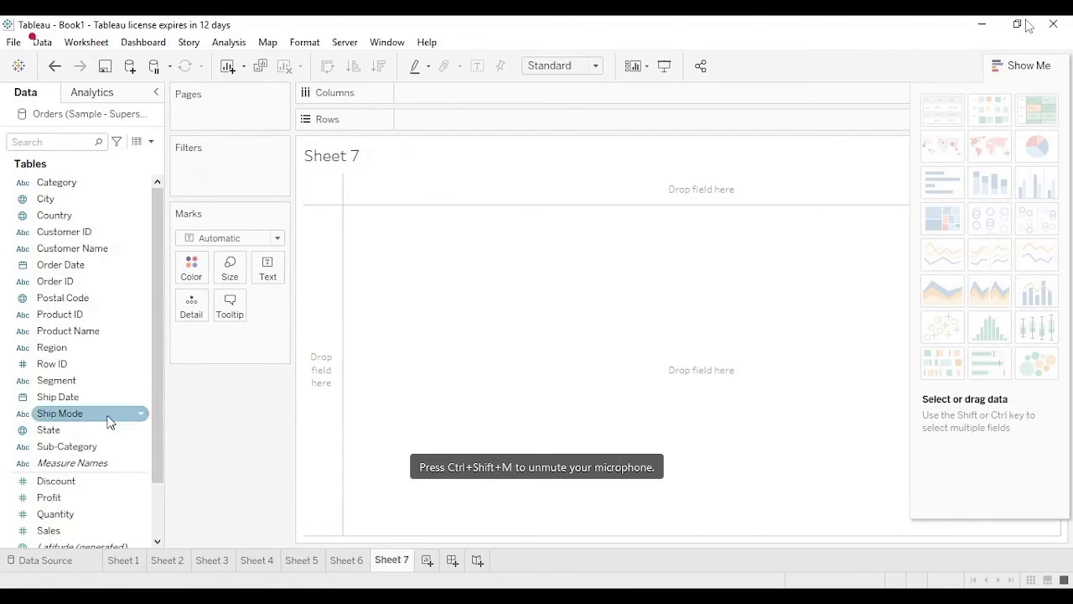
pyautogui.moveTo(76, 183); pyautogui.dragTo(466, 96)
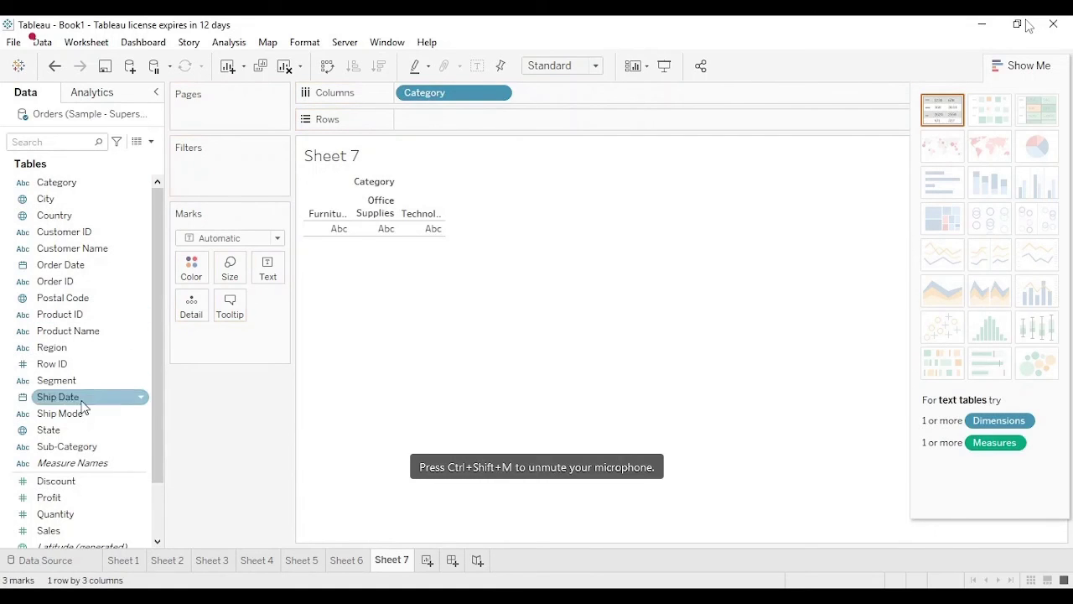
pyautogui.moveTo(67, 447); pyautogui.dragTo(553, 101)
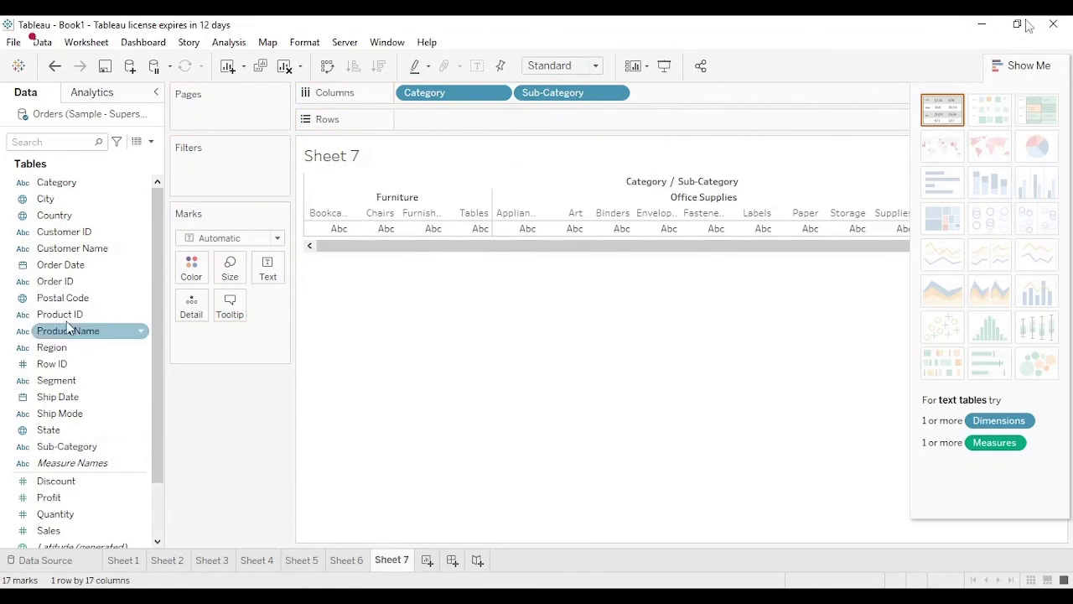
pyautogui.moveTo(61, 265); pyautogui.dragTo(668, 102)
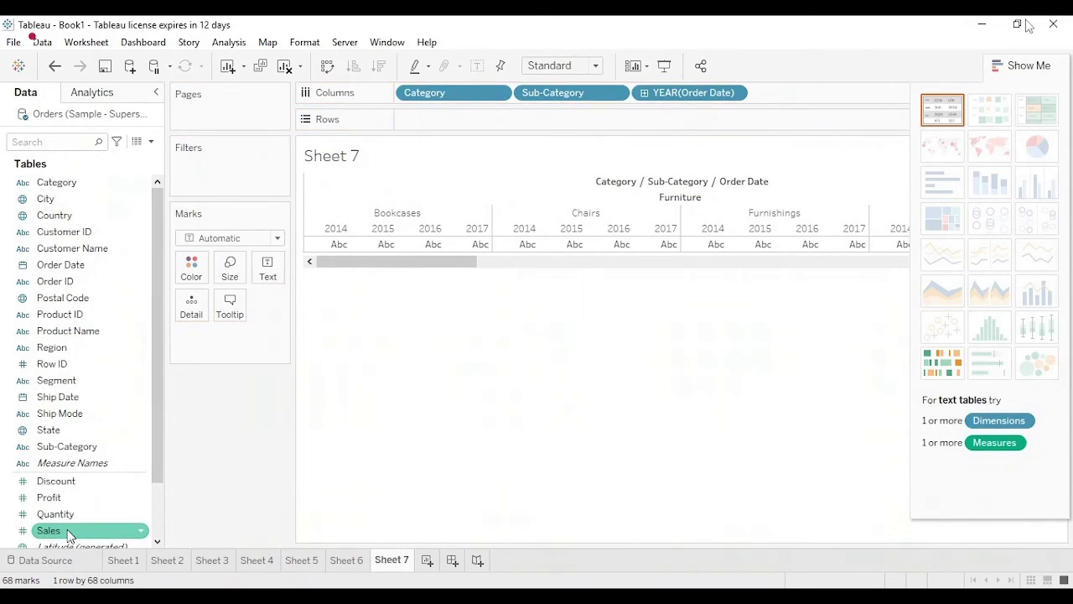
pyautogui.moveTo(125, 535); pyautogui.dragTo(442, 120)
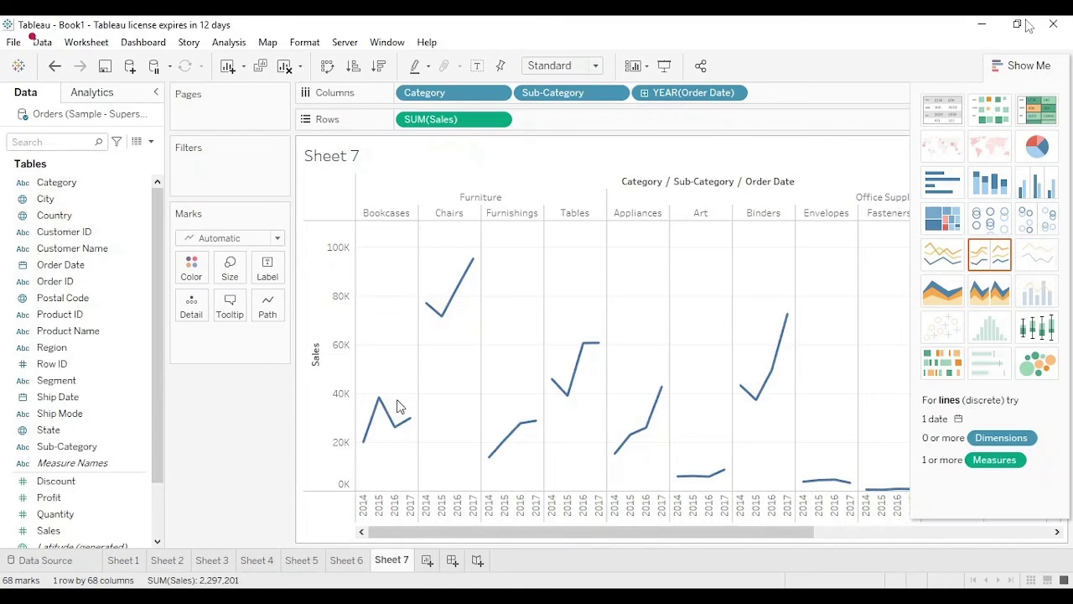
# Step: Label the sub-category line points with the sum of Sales and inspect the yearly values for Envelopes and Binders
pyautogui.moveTo(50, 535); pyautogui.dragTo(274, 262)
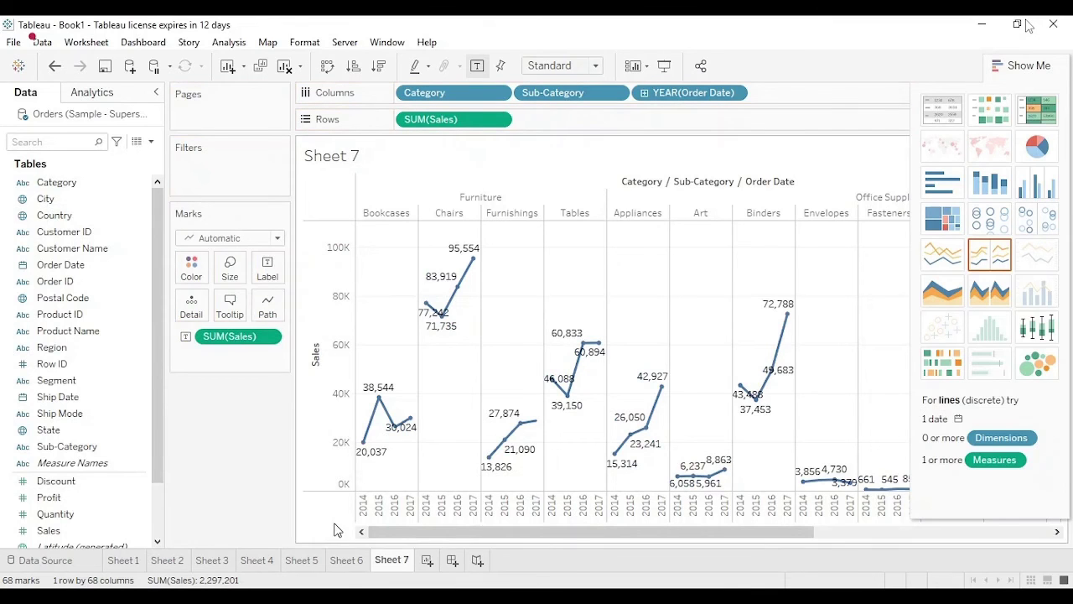
pyautogui.click(1008, 67)
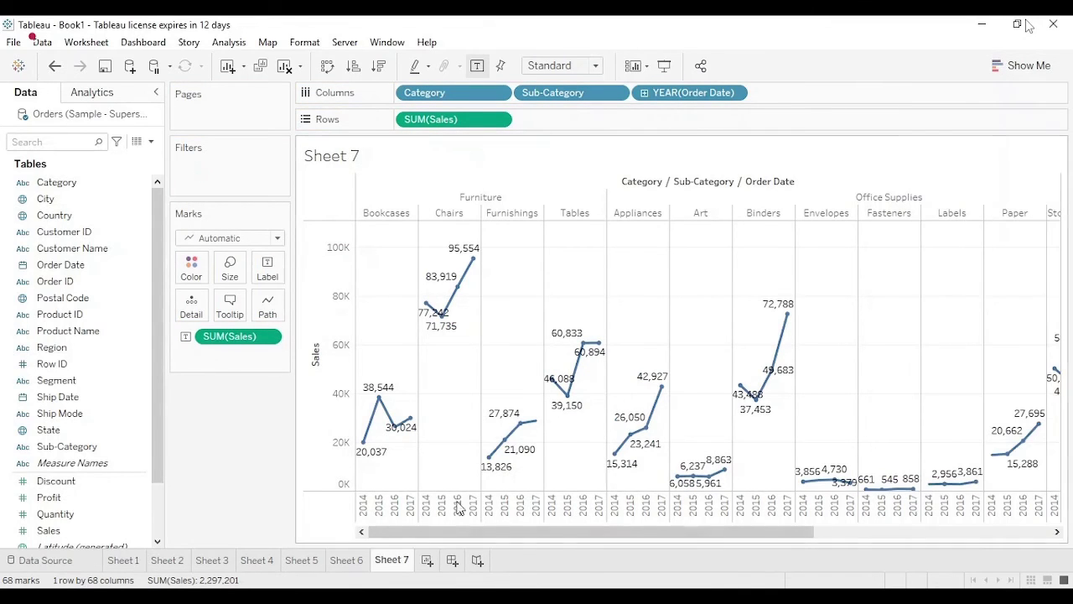
pyautogui.moveTo(441, 533); pyautogui.dragTo(700, 503)
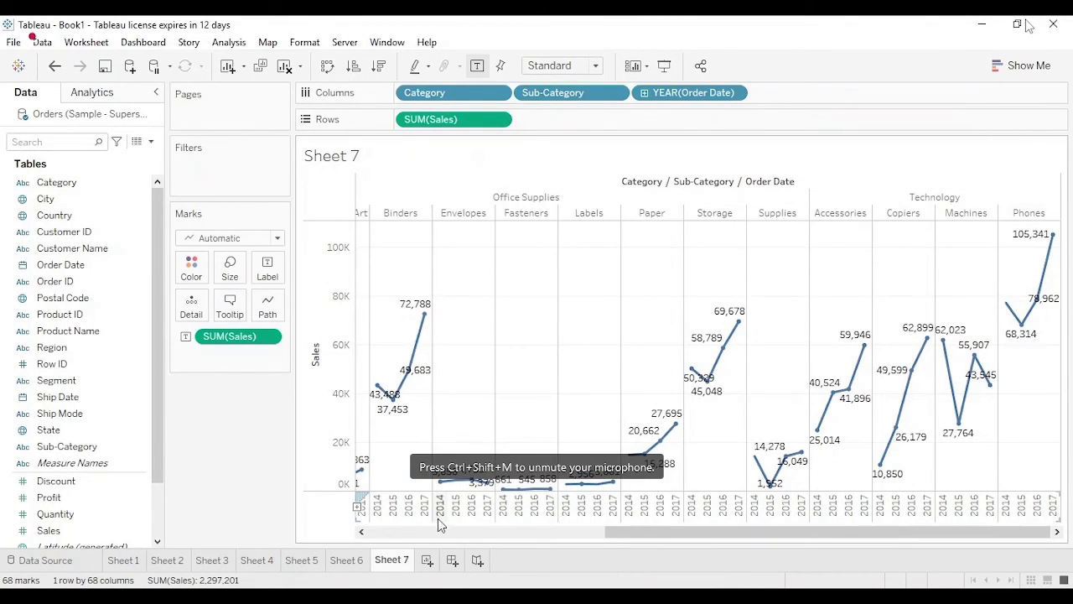
pyautogui.moveTo(449, 488)
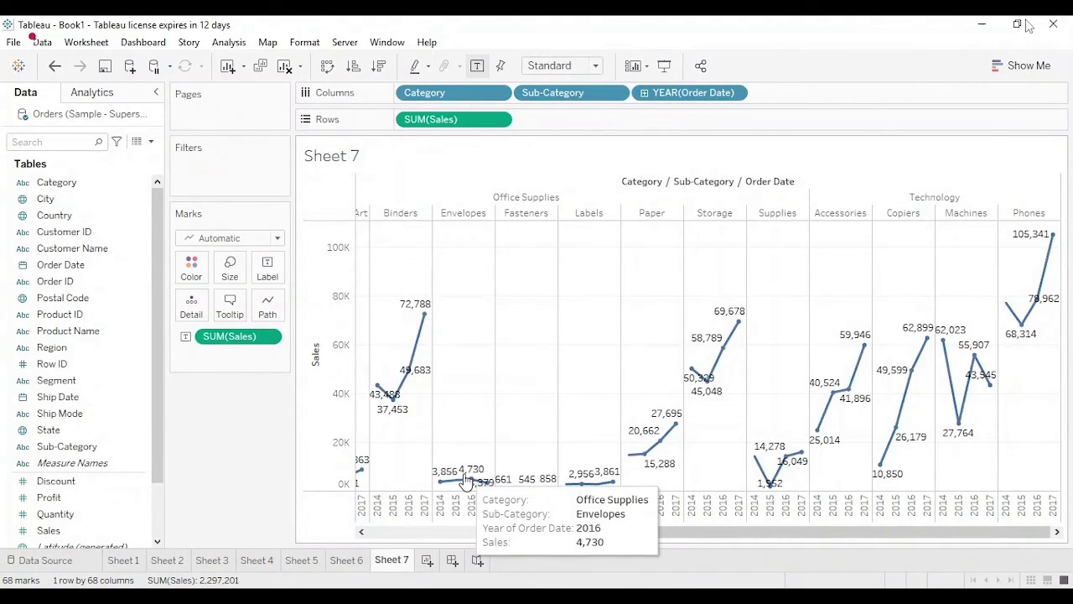
pyautogui.moveTo(386, 394)
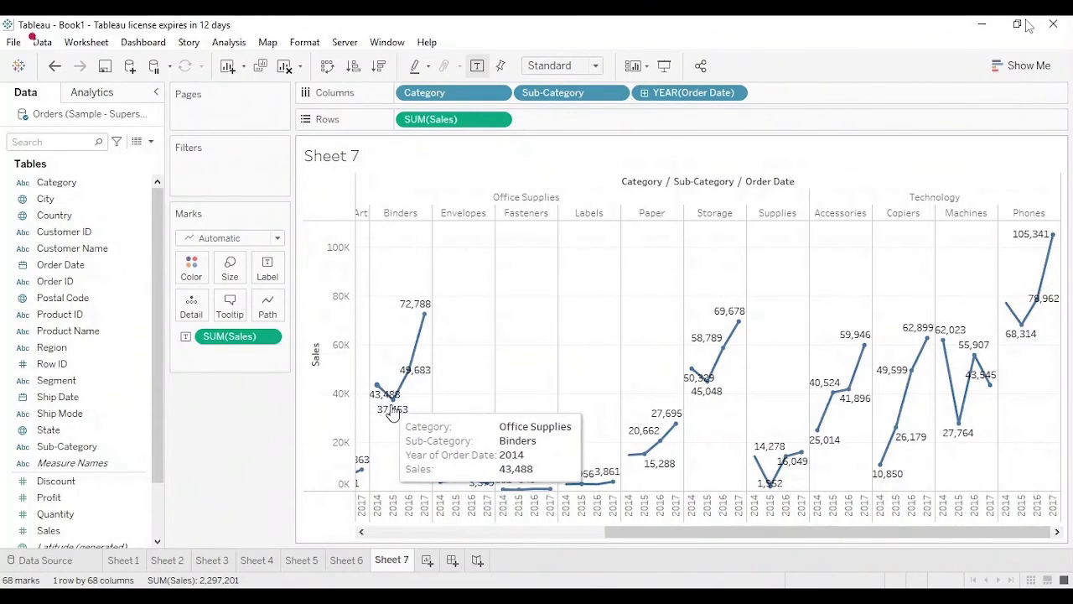
pyautogui.moveTo(396, 417)
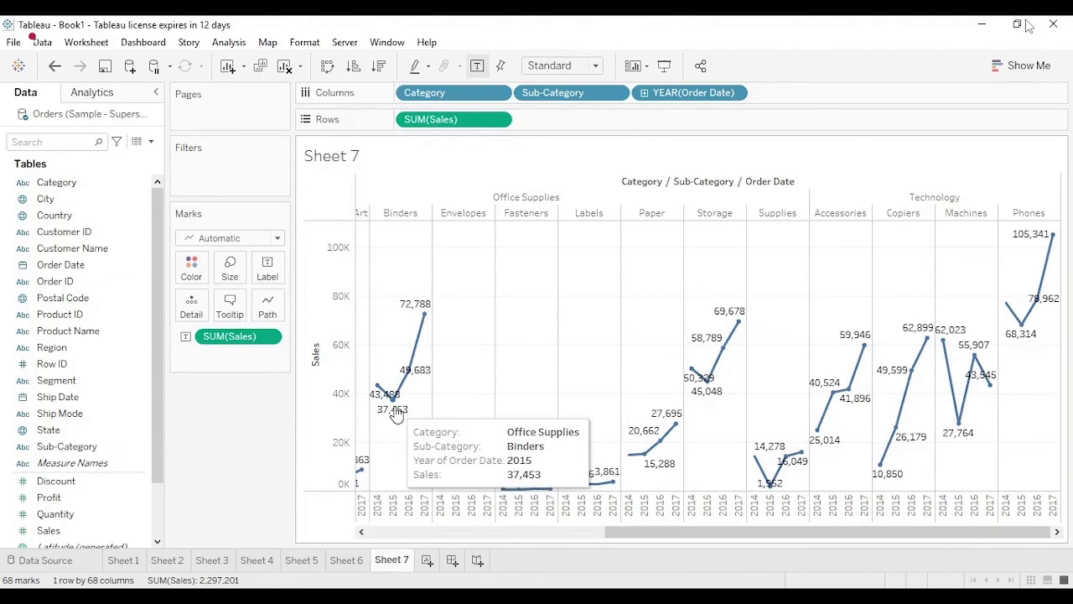
pyautogui.moveTo(412, 380)
pyautogui.moveTo(424, 313)
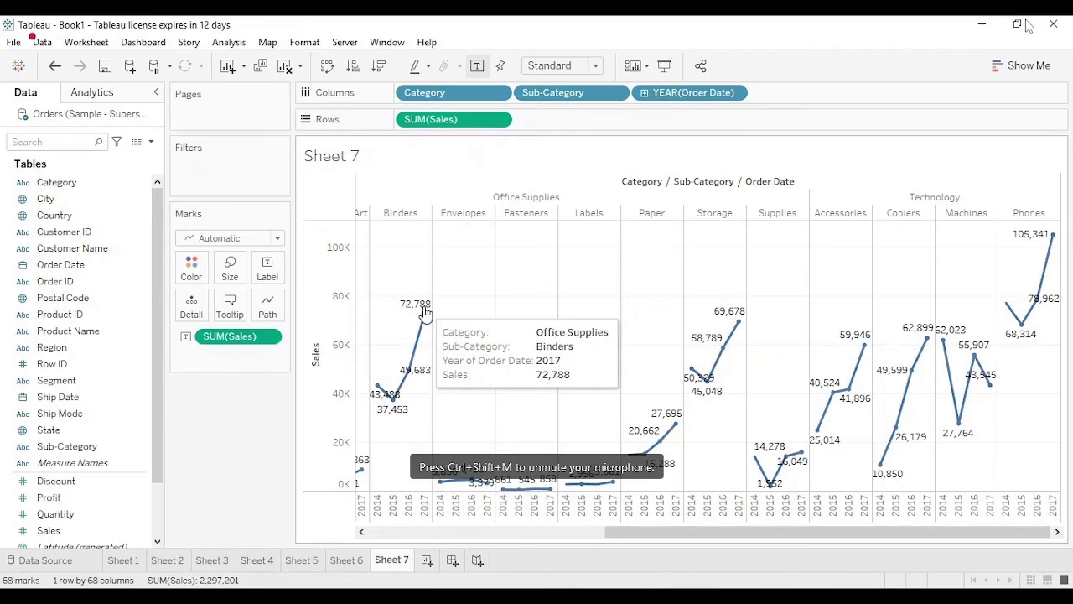
# Step: Add a new worksheet and show the available chart types
pyautogui.click(427, 560)
pyautogui.click(63, 252)
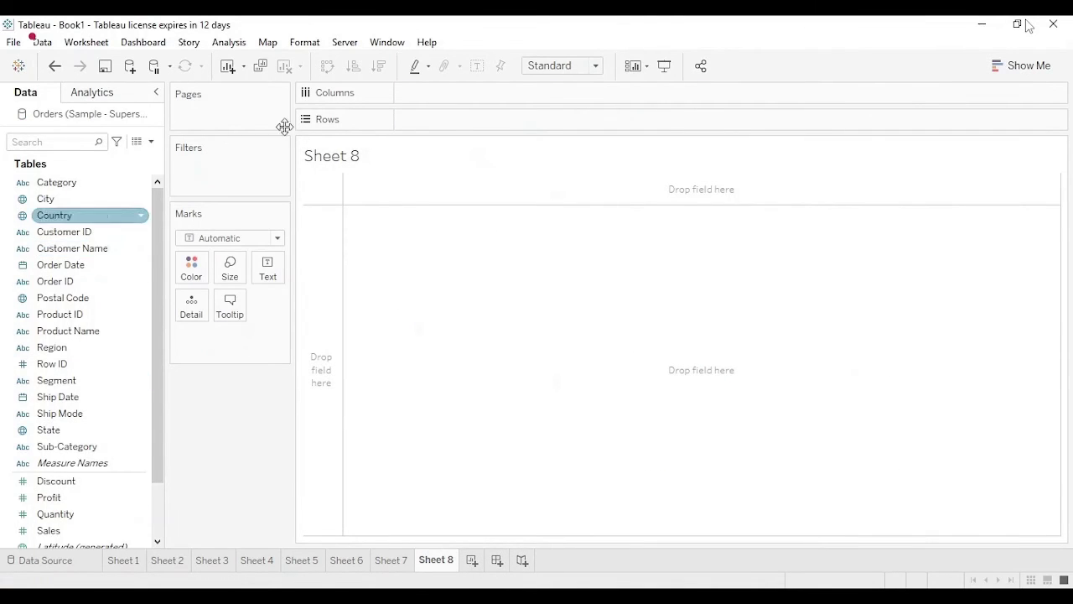
pyautogui.click(1023, 67)
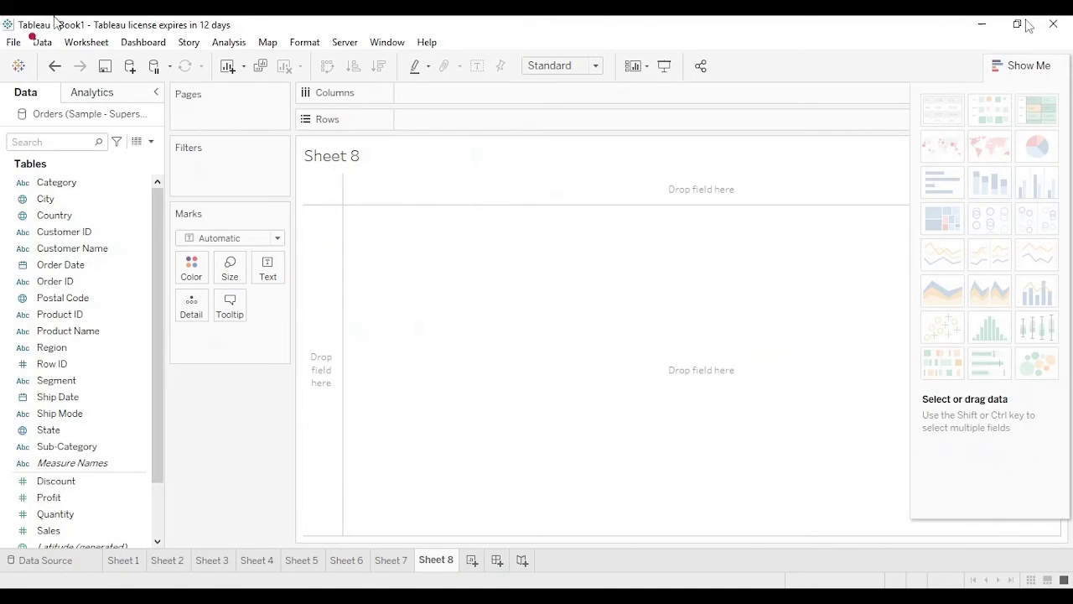
# Step: Chart the sum of Sales by City and convert it to a map with Sales on color
pyautogui.click(40, 200)
pyautogui.moveTo(43, 205); pyautogui.dragTo(407, 103)
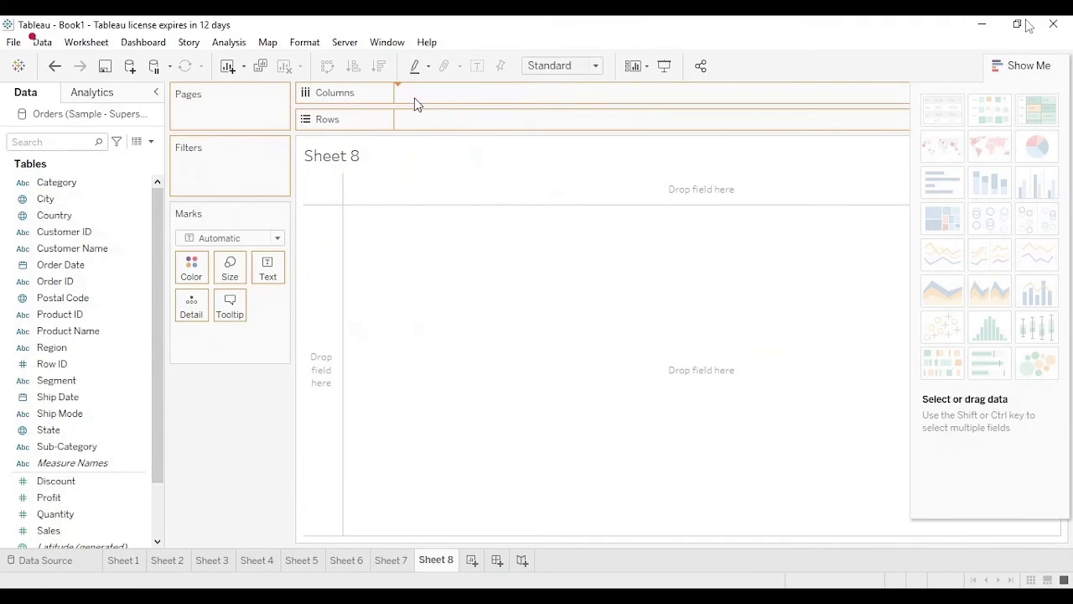
pyautogui.moveTo(48, 530); pyautogui.dragTo(448, 119)
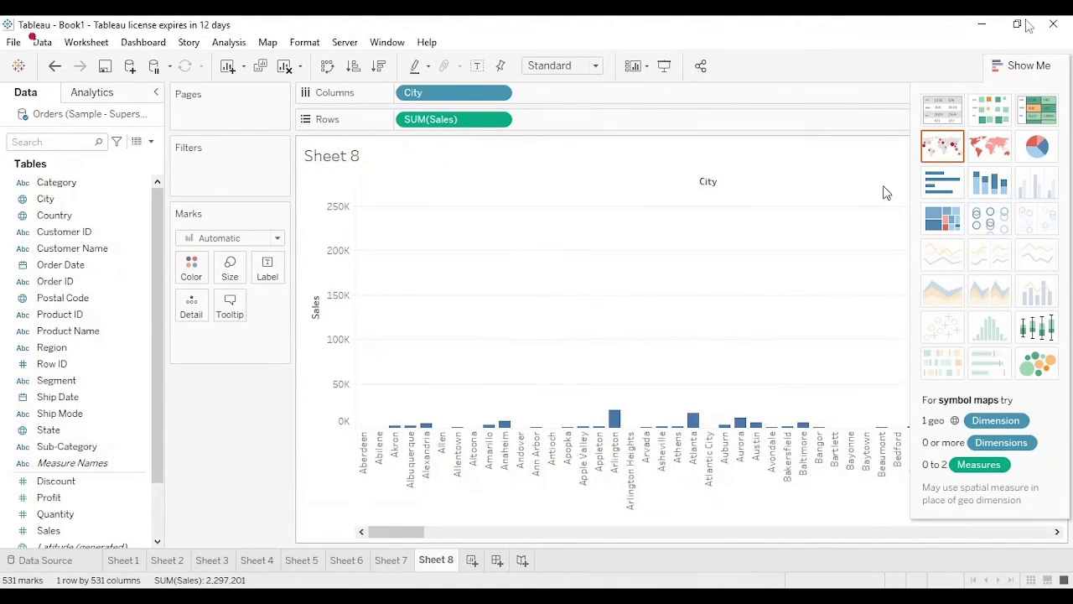
pyautogui.click(991, 156)
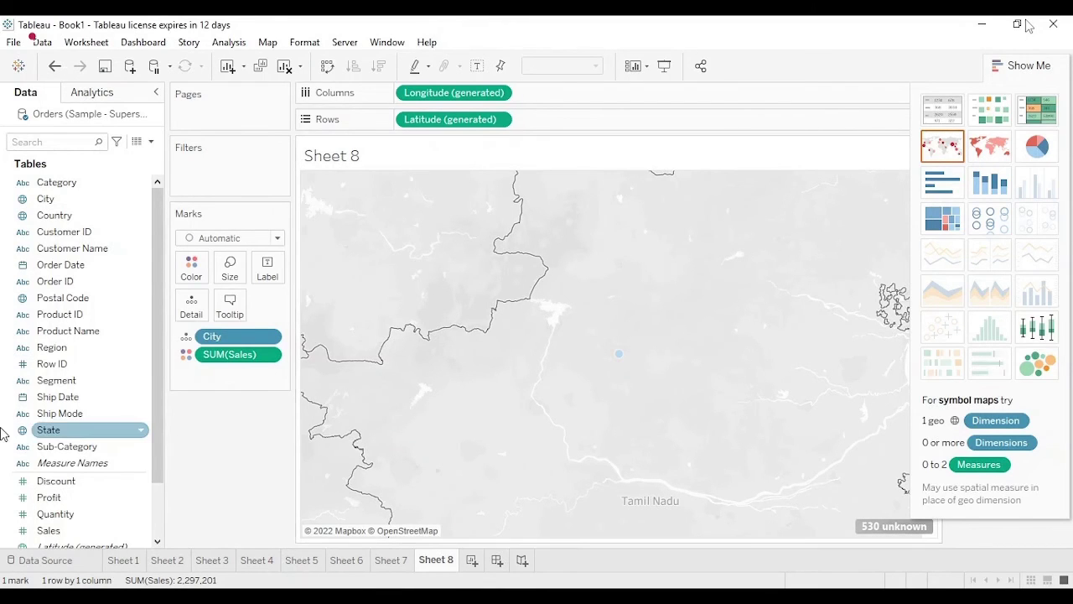
pyautogui.moveTo(242, 358); pyautogui.dragTo(185, 280)
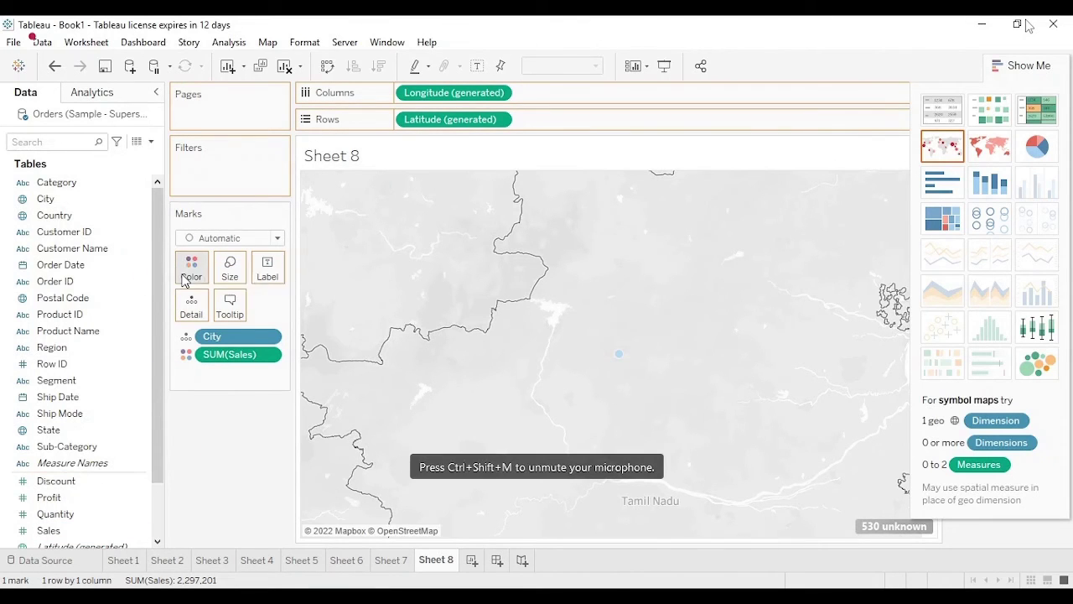
pyautogui.moveTo(465, 389)
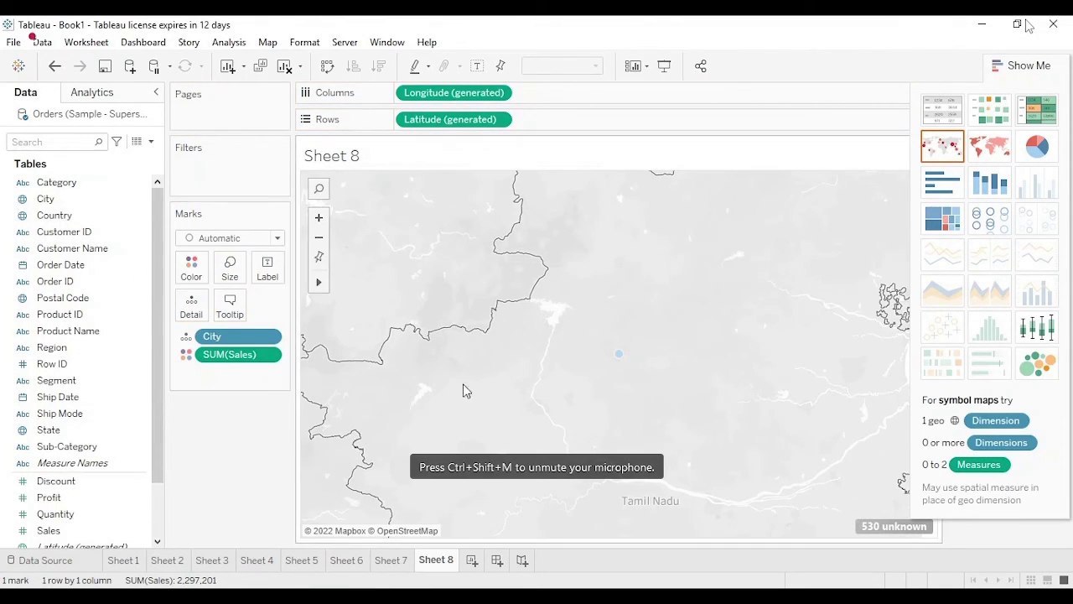
# Step: Add State as a label on the city map
pyautogui.click(320, 219)
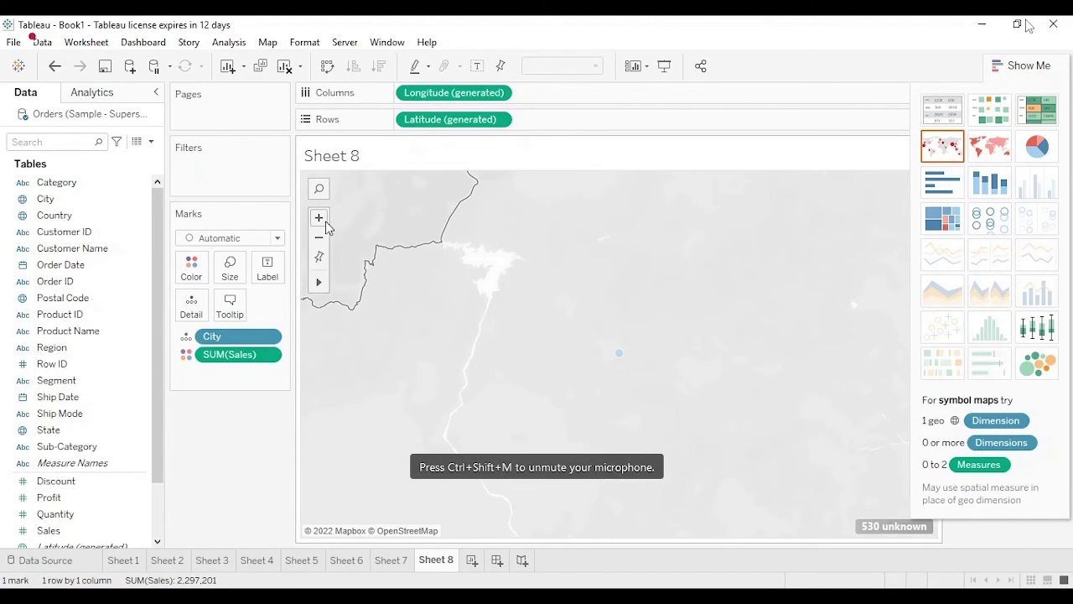
pyautogui.click(320, 219)
pyautogui.click(320, 219)
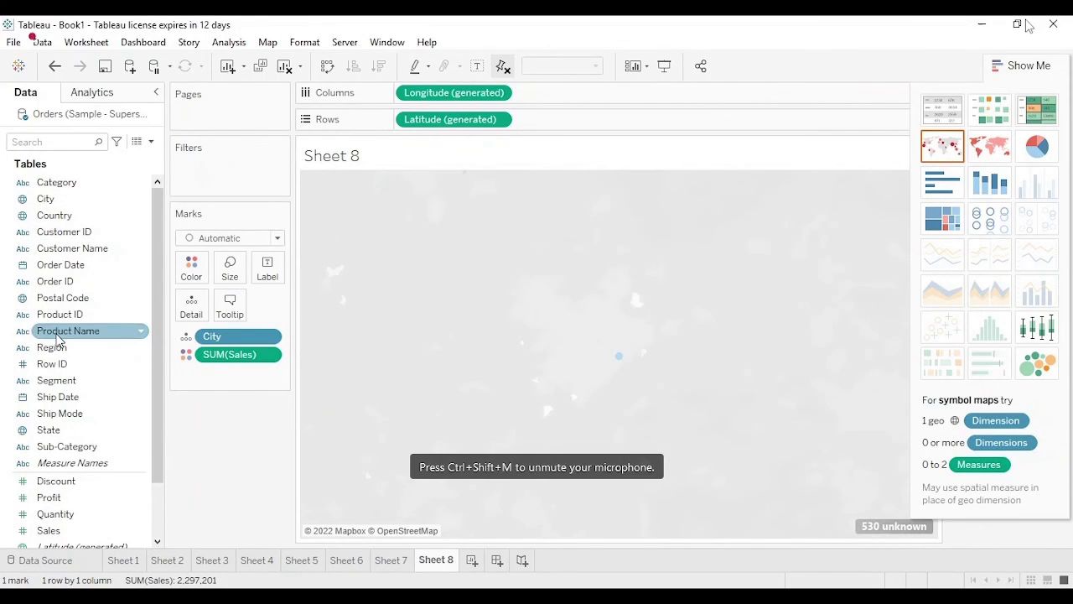
pyautogui.moveTo(51, 430); pyautogui.dragTo(269, 271)
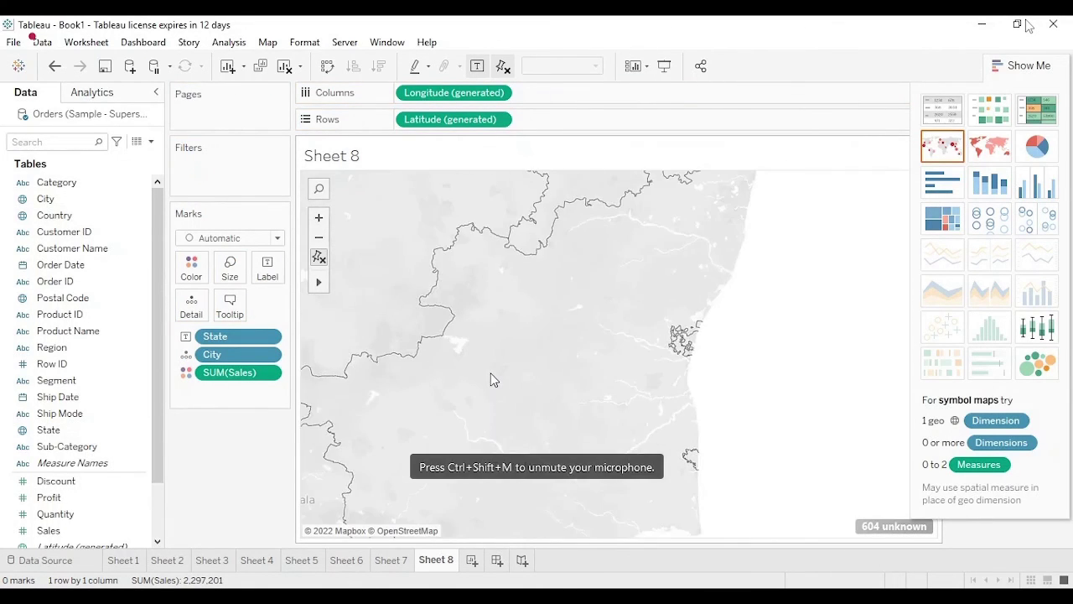
pyautogui.scroll(-2, 493, 379)
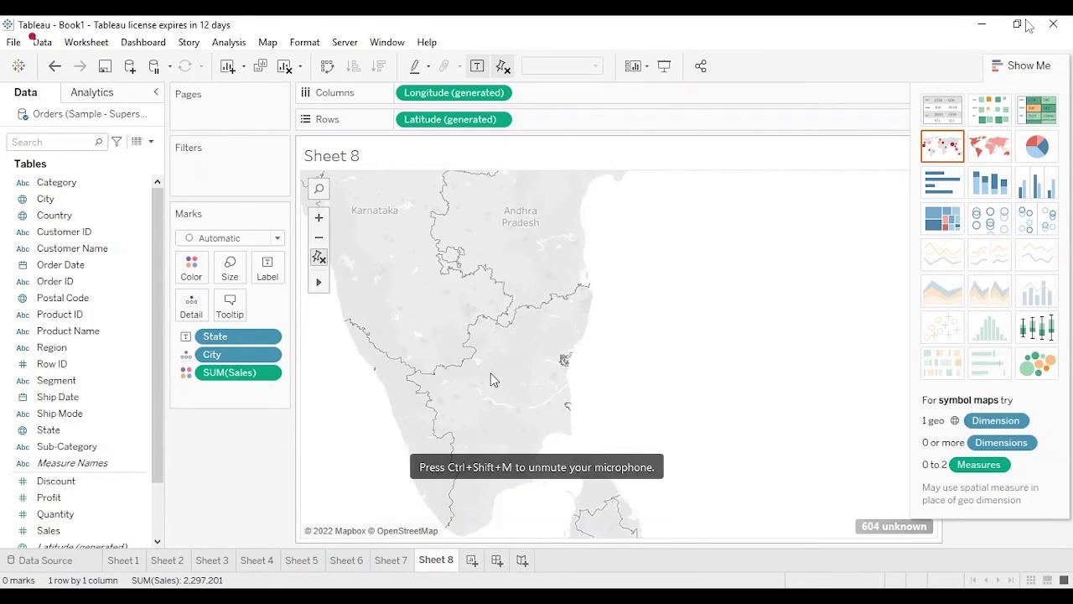
pyautogui.scroll(2, 493, 380)
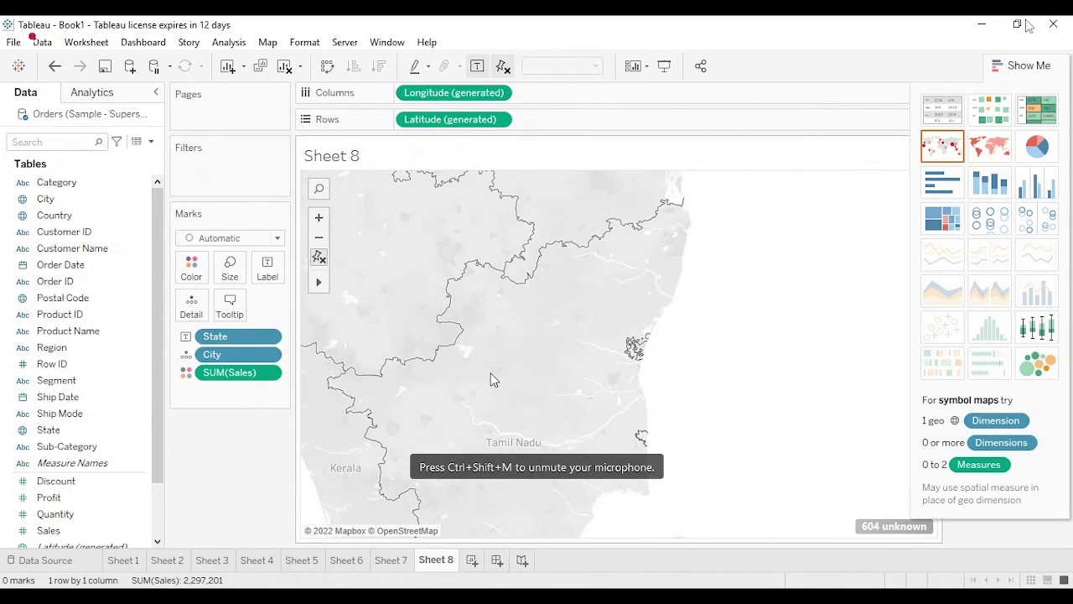
# Step: Edit the map's unknown locations, setting the Country/Region to United States
pyautogui.click(888, 526)
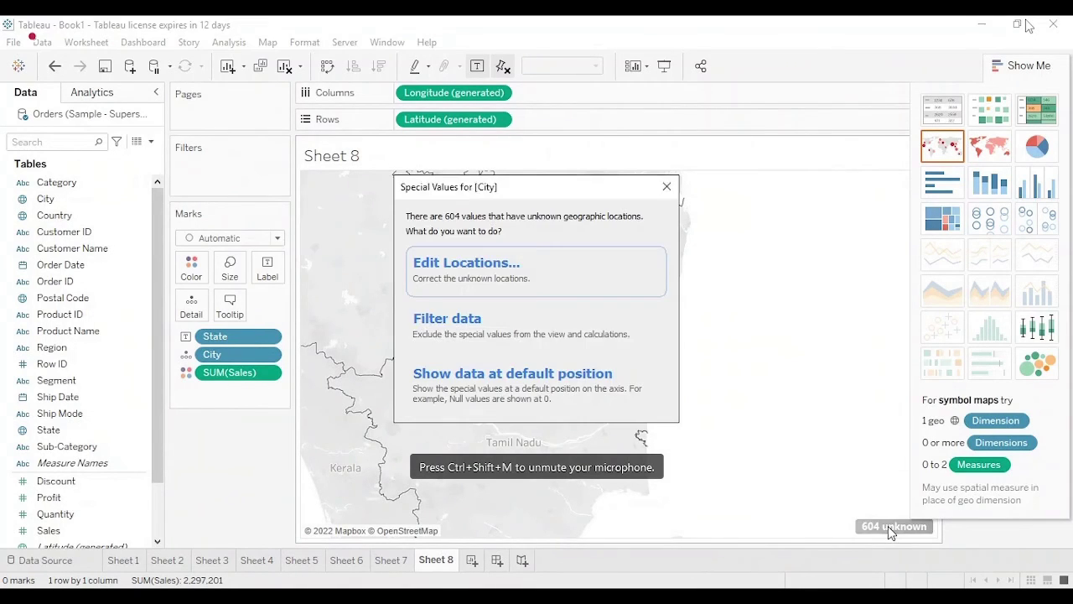
pyautogui.click(515, 279)
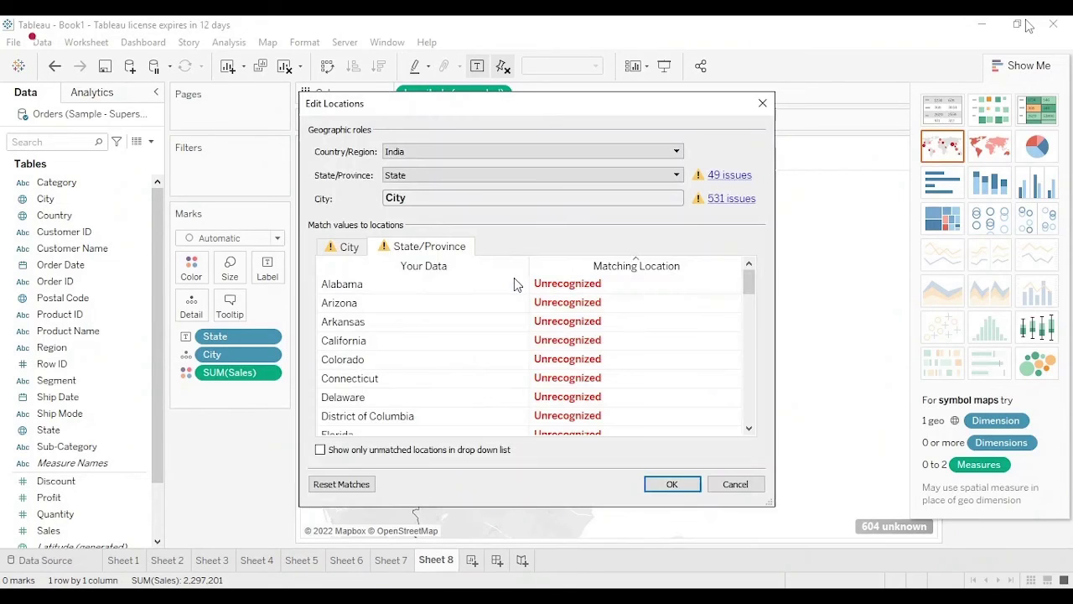
pyautogui.click(512, 200)
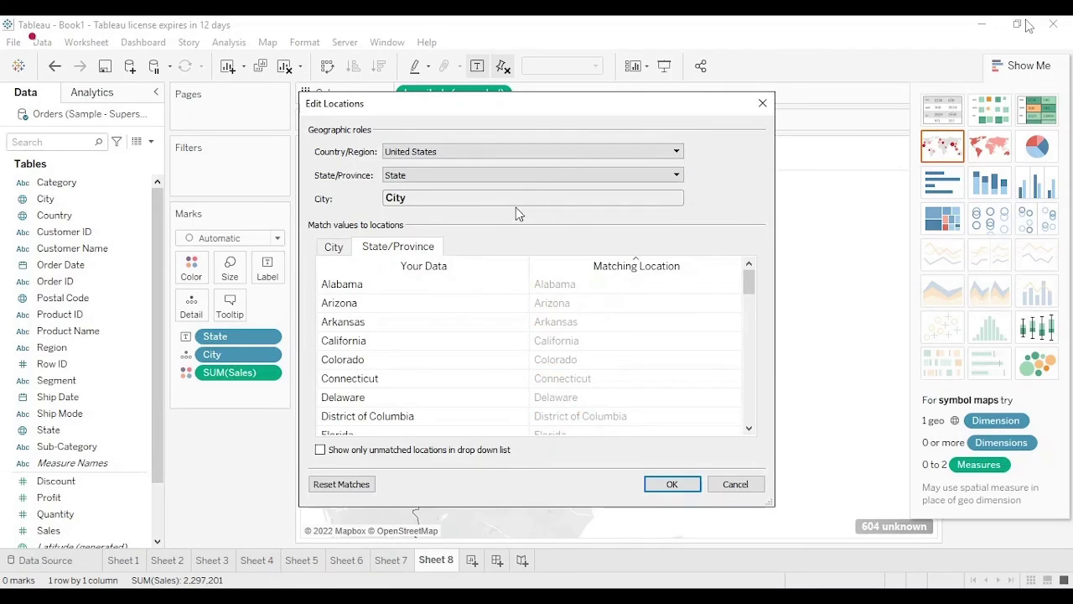
pyautogui.click(660, 484)
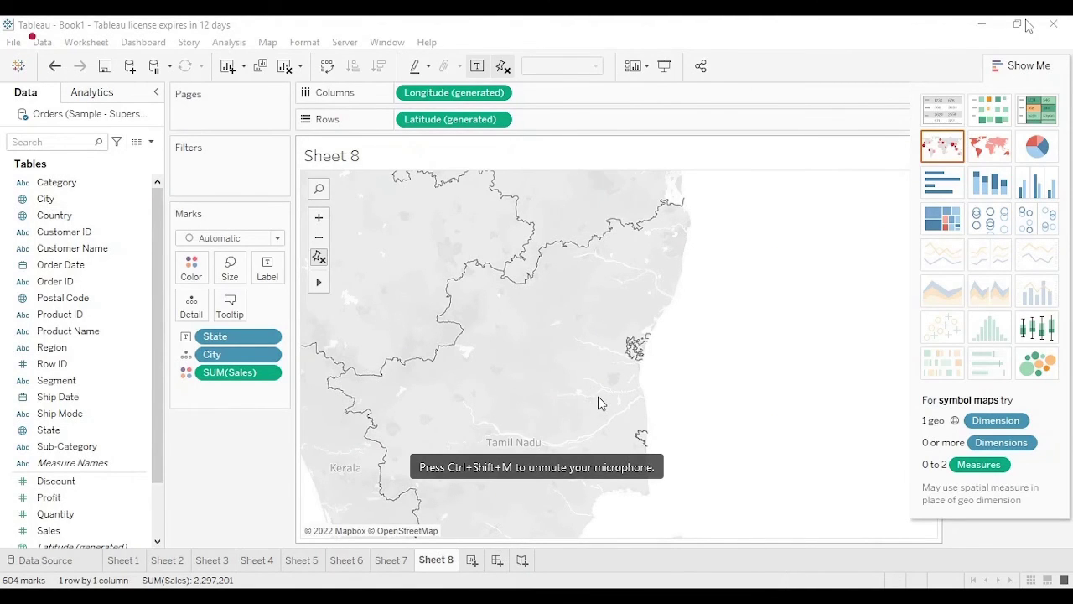
# Step: Check the city map around India for marks and clear the worksheet
pyautogui.scroll(-4, 598, 396)
pyautogui.scroll(-3, 589, 403)
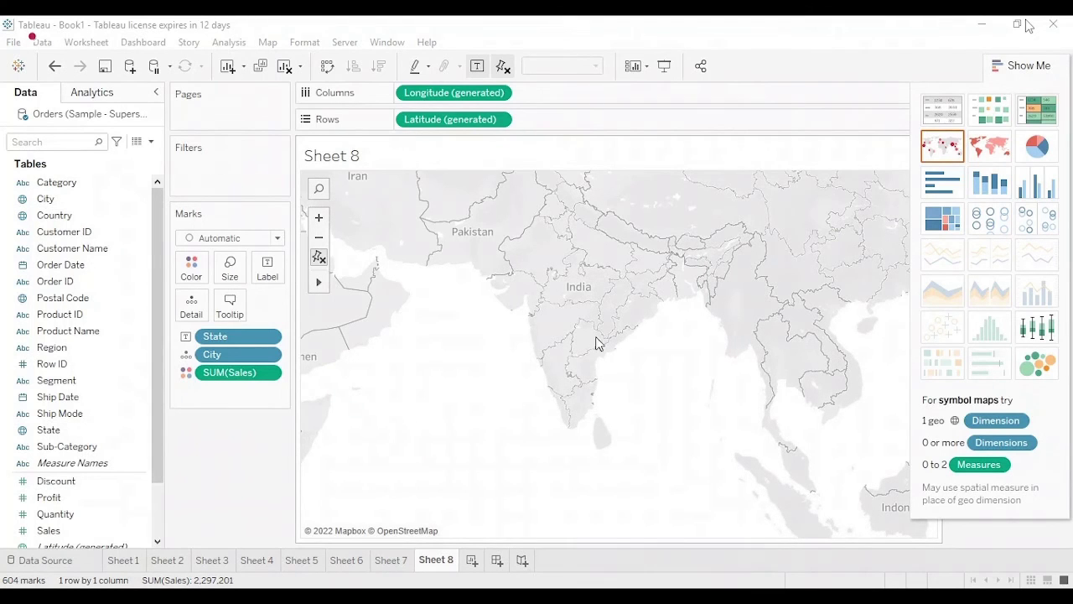
pyautogui.scroll(2, 547, 310)
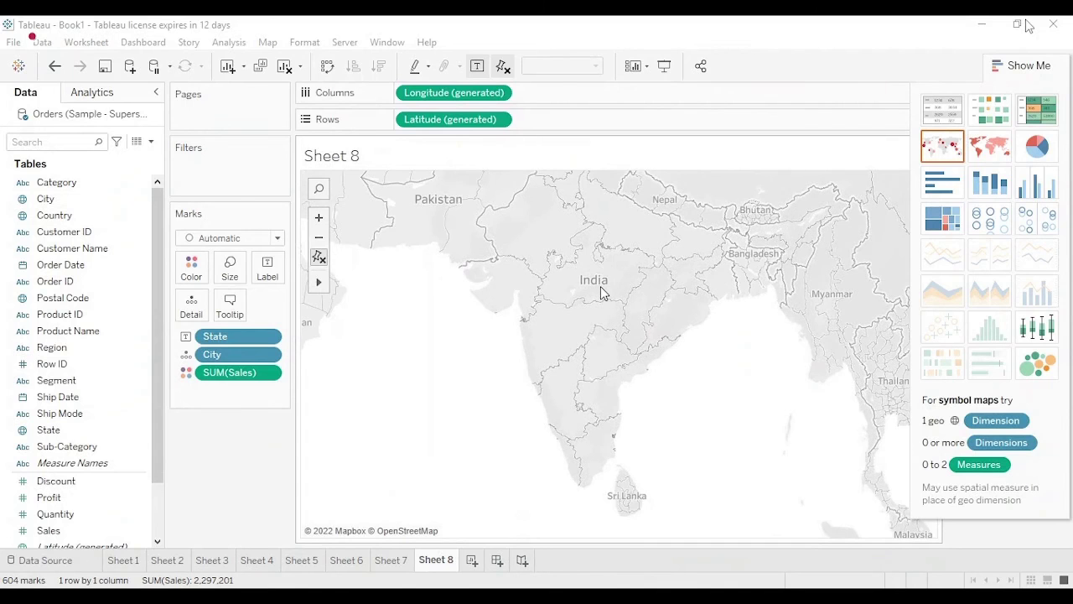
pyautogui.scroll(1, 600, 292)
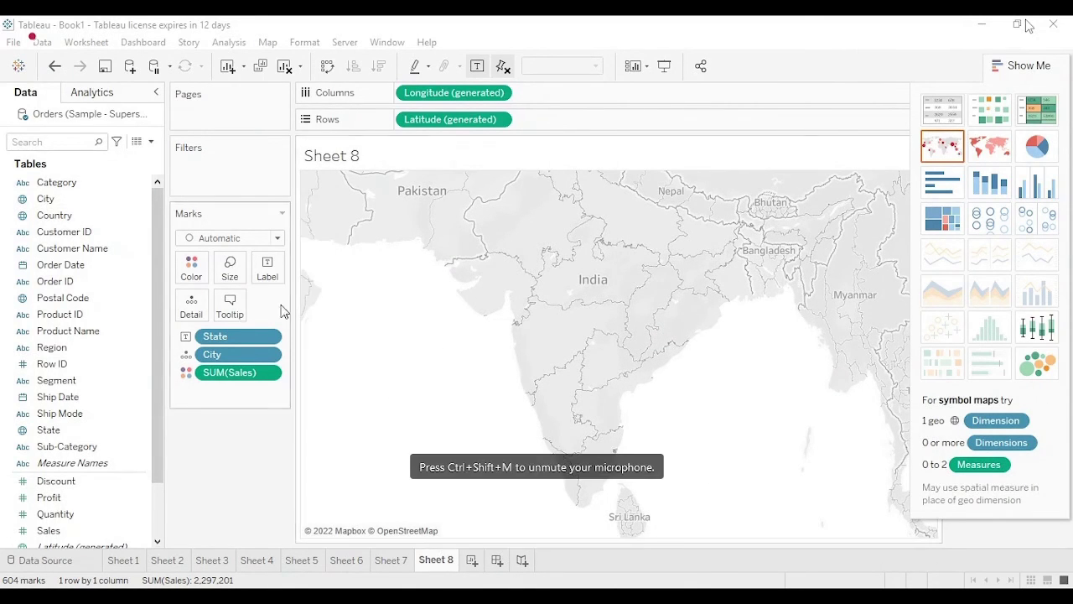
pyautogui.scroll(4, 480, 291)
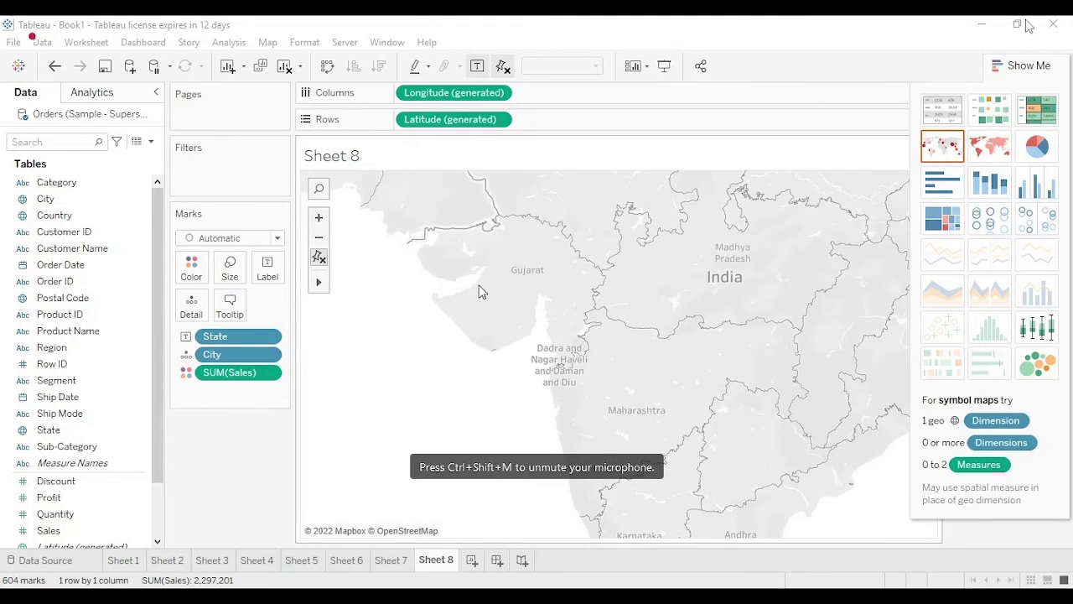
pyautogui.scroll(-6, 480, 291)
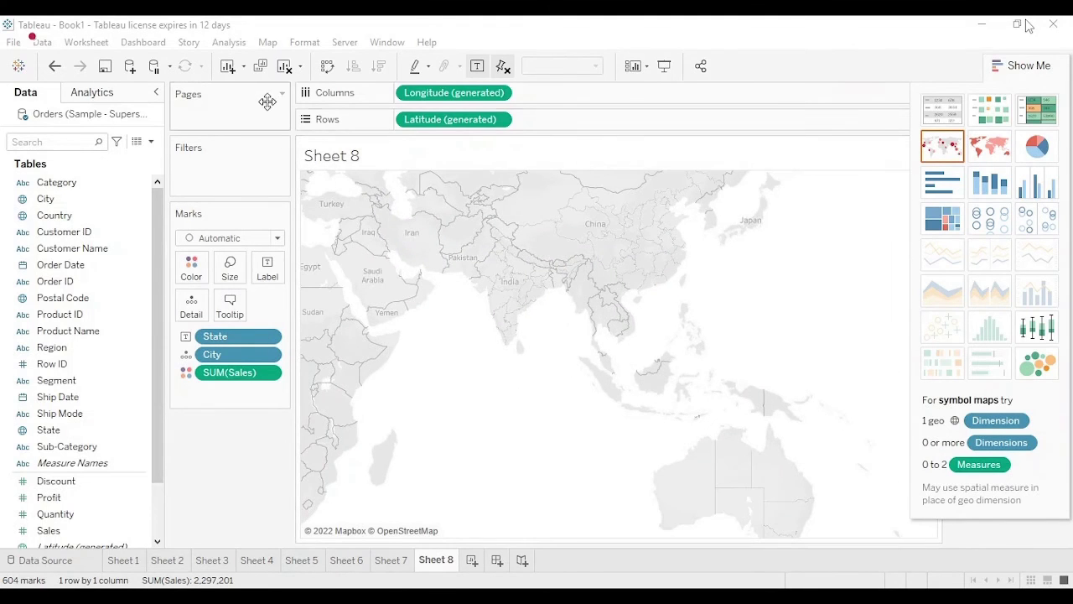
pyautogui.click(285, 66)
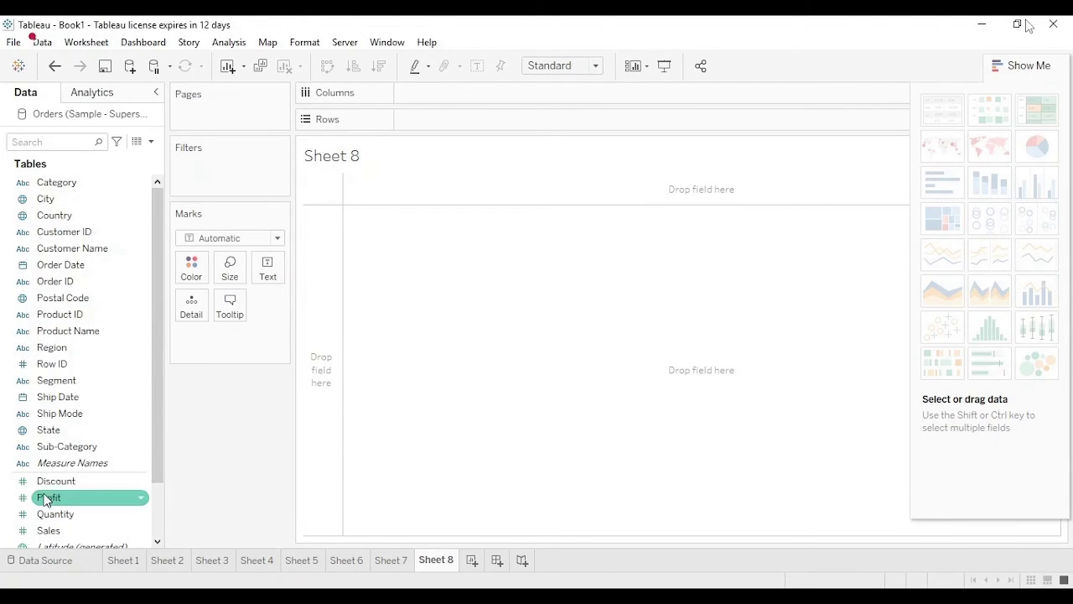
# Step: Chart the sum of Sales by State and convert it to a filled map
pyautogui.moveTo(51, 530); pyautogui.dragTo(429, 91)
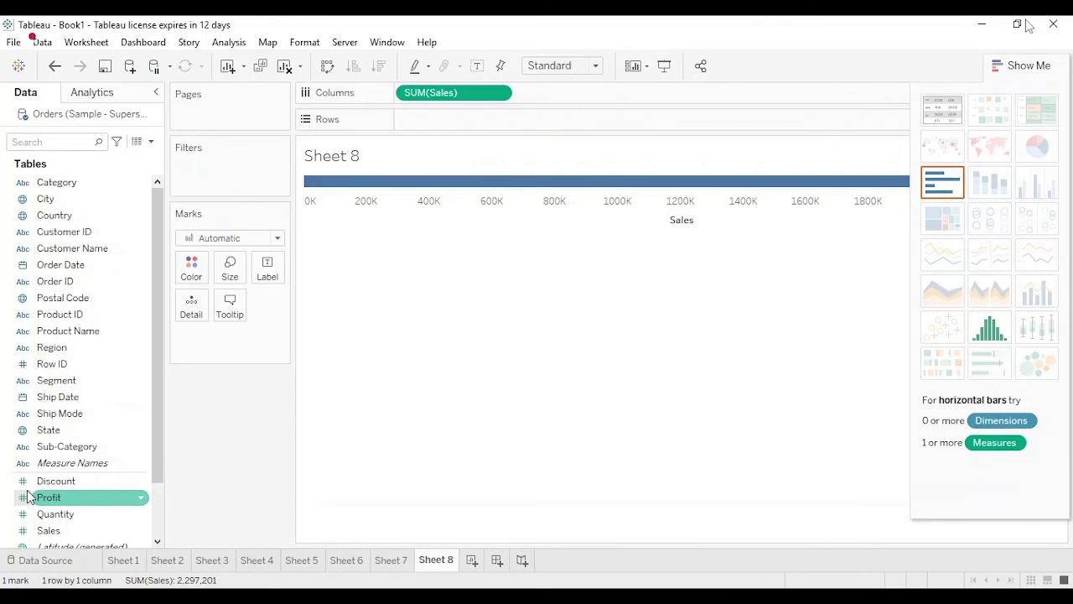
pyautogui.click(37, 431)
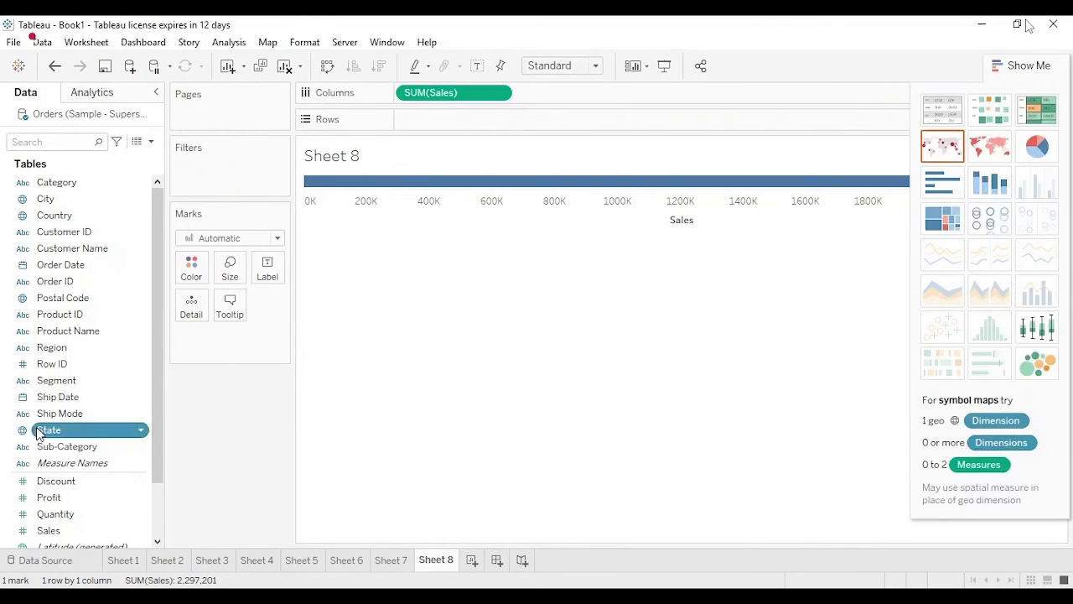
pyautogui.moveTo(36, 431); pyautogui.dragTo(404, 118)
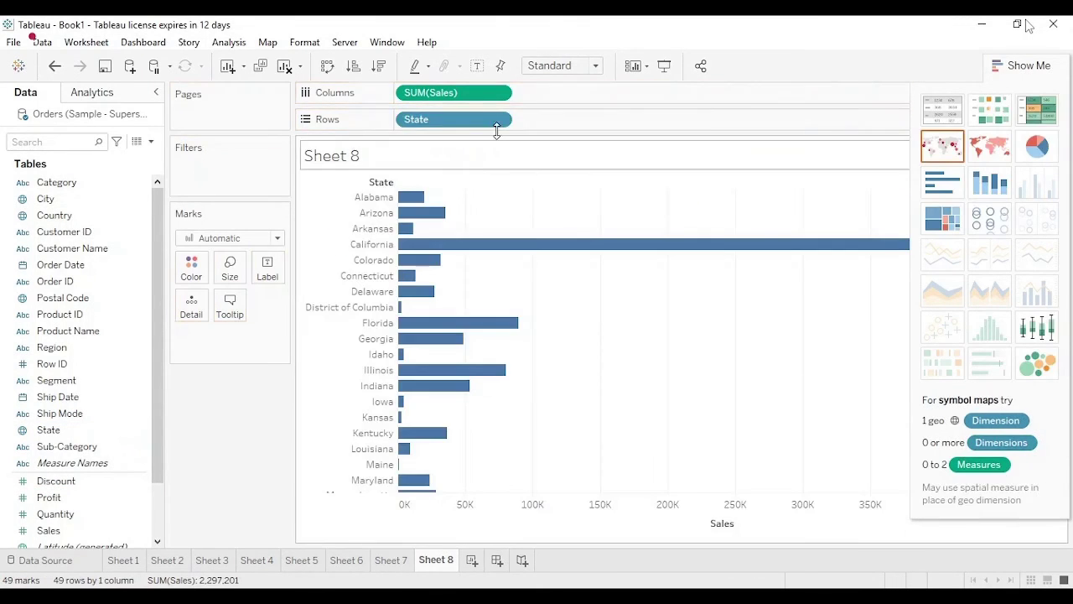
pyautogui.click(992, 148)
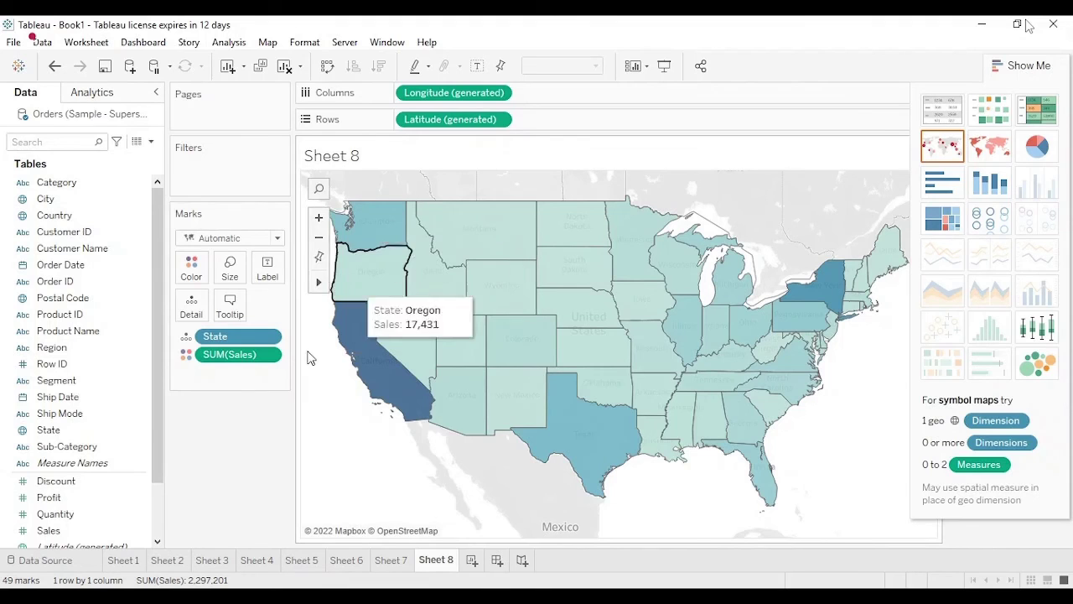
# Step: Label the states on the filled map with State and the sum of Sales
pyautogui.moveTo(48, 429); pyautogui.dragTo(268, 263)
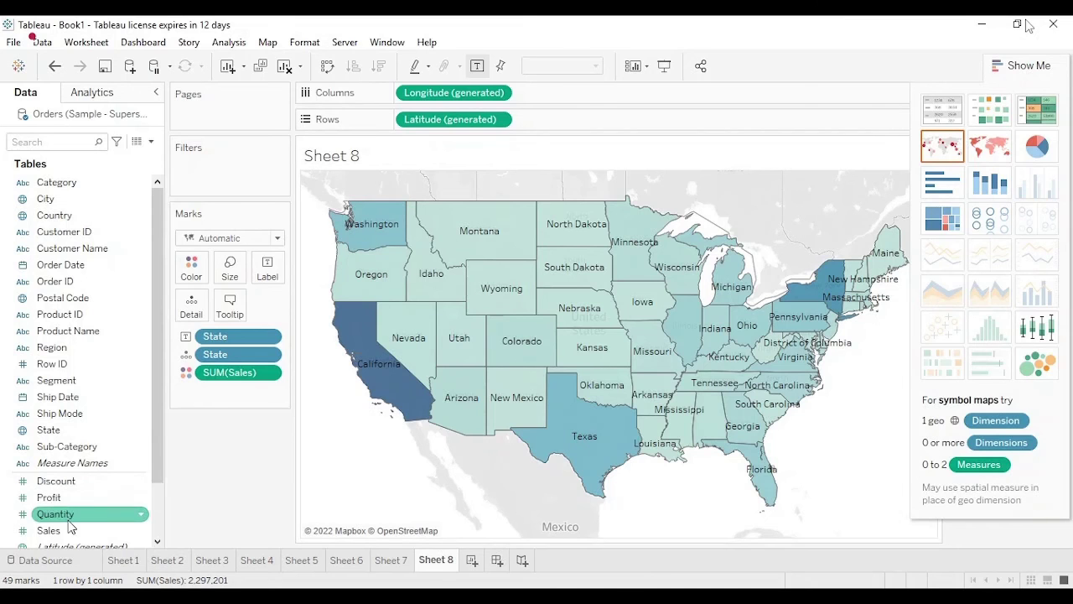
pyautogui.moveTo(52, 530); pyautogui.dragTo(267, 267)
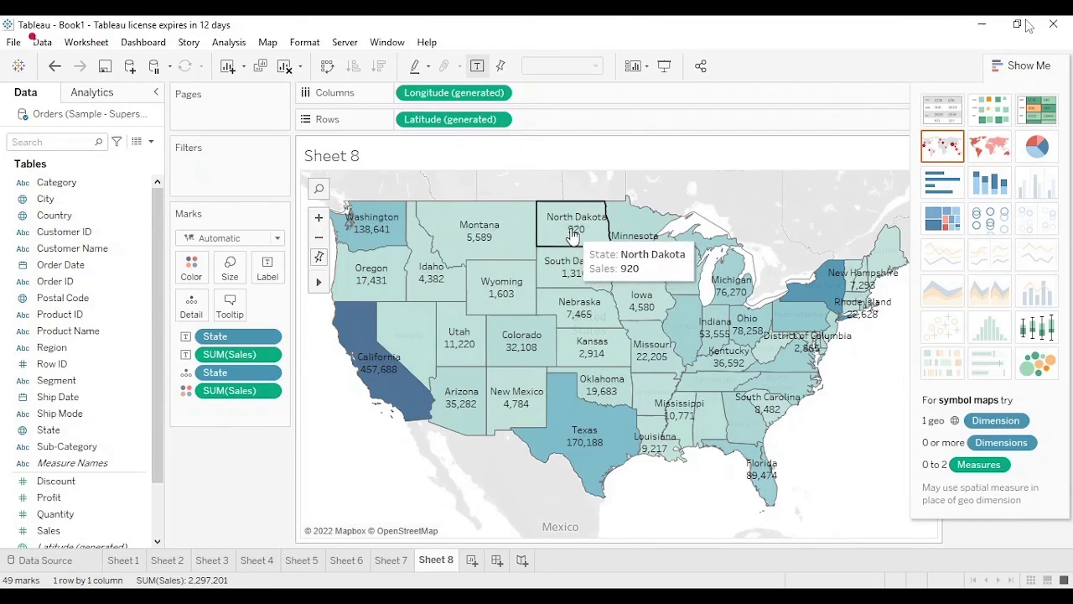
# Step: On a new worksheet, chart the sum of Sales by Sub-Category and convert it to a packed bubbles chart
pyautogui.click(1027, 65)
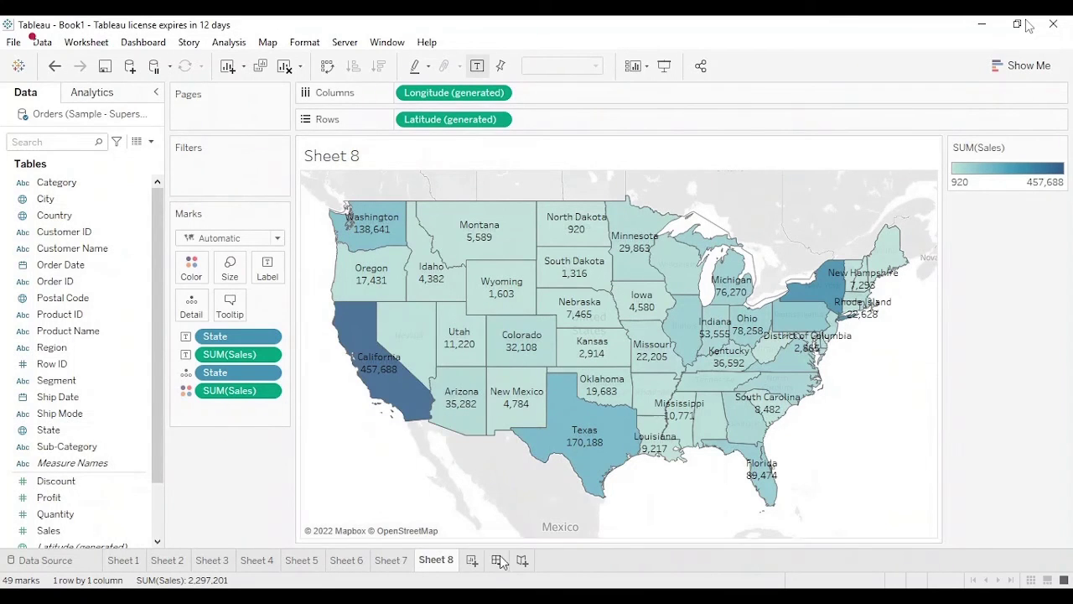
pyautogui.click(471, 560)
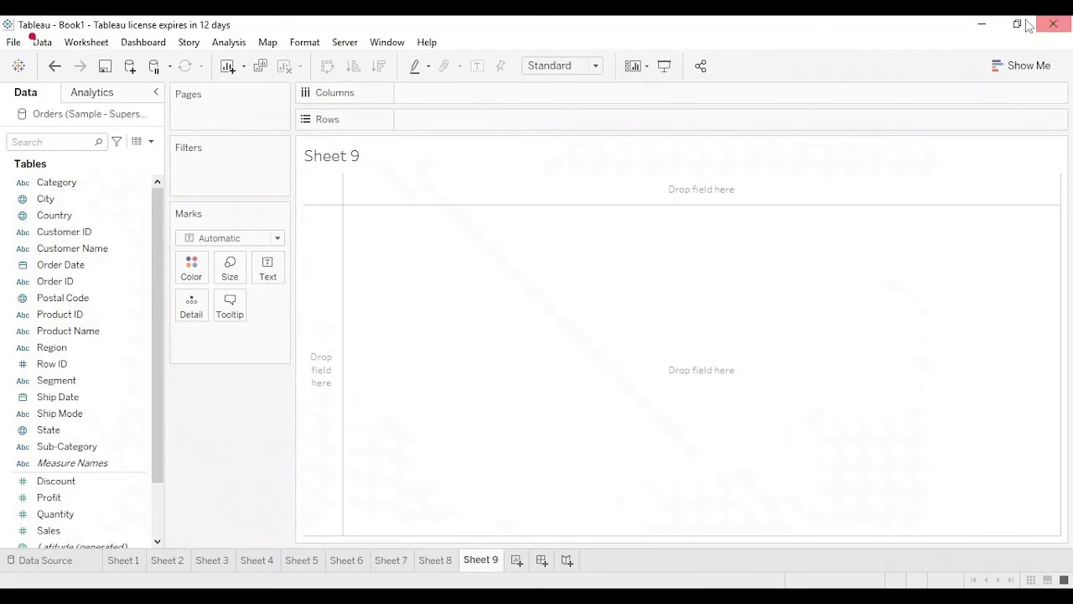
pyautogui.click(1022, 65)
pyautogui.click(42, 381)
pyautogui.click(29, 513)
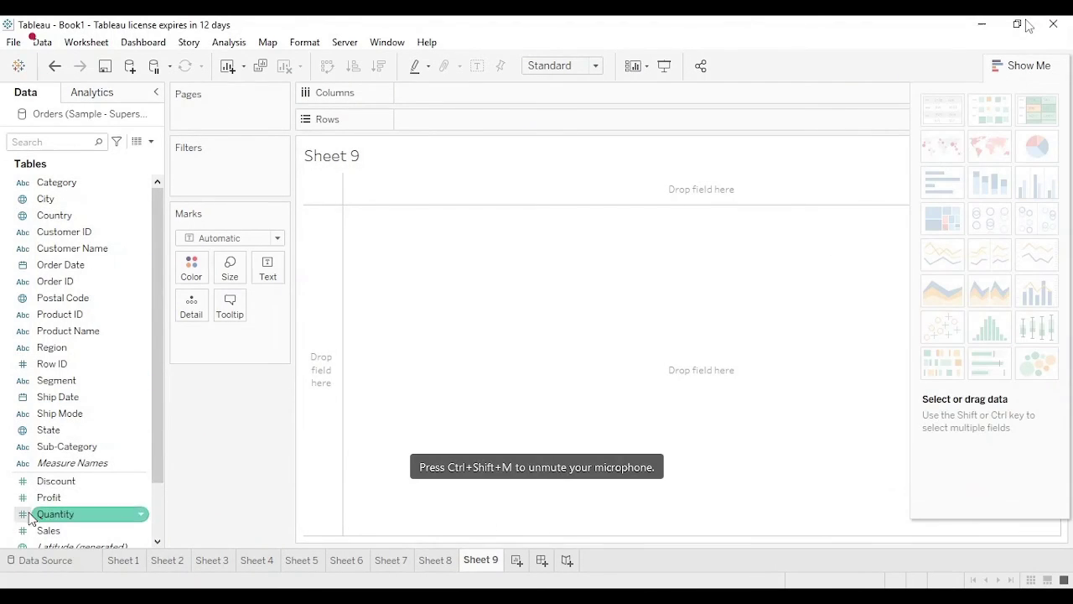
pyautogui.moveTo(62, 446); pyautogui.dragTo(445, 119)
pyautogui.click(72, 499)
pyautogui.click(50, 530)
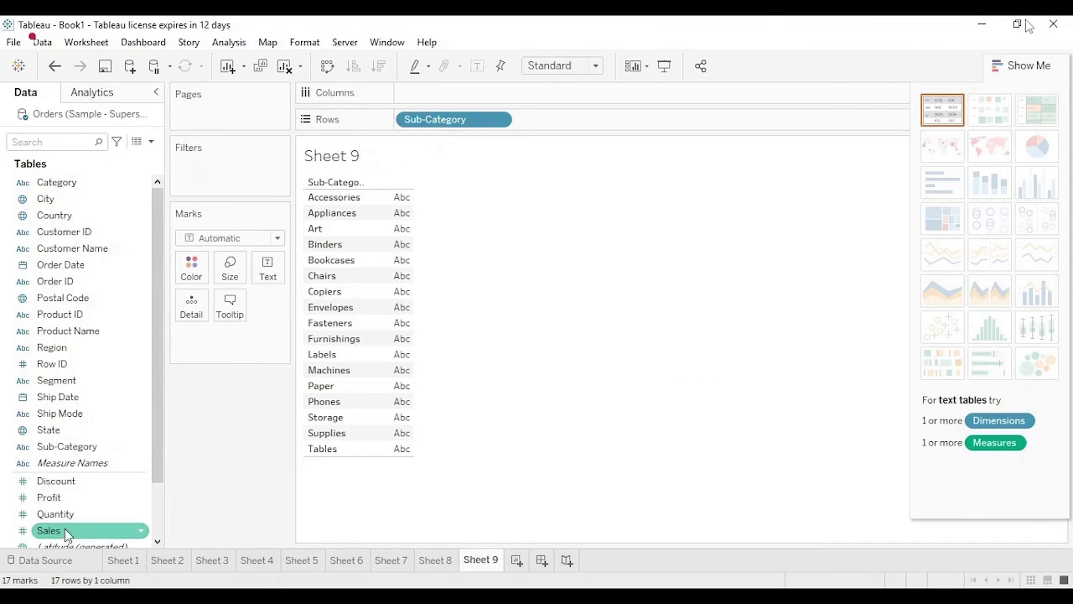
pyautogui.moveTo(50, 530); pyautogui.dragTo(419, 95)
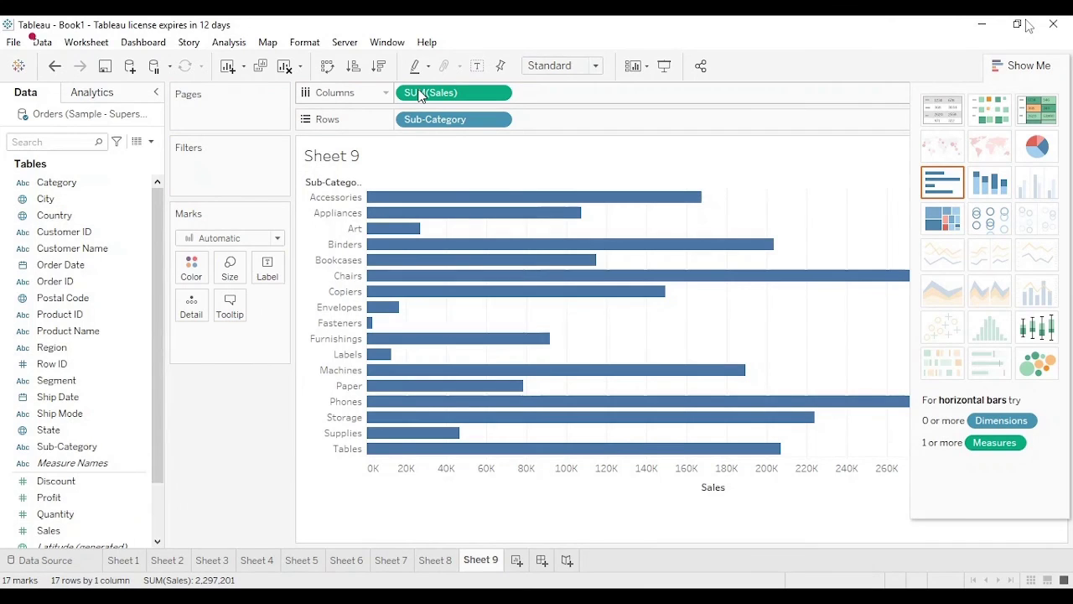
pyautogui.click(1037, 366)
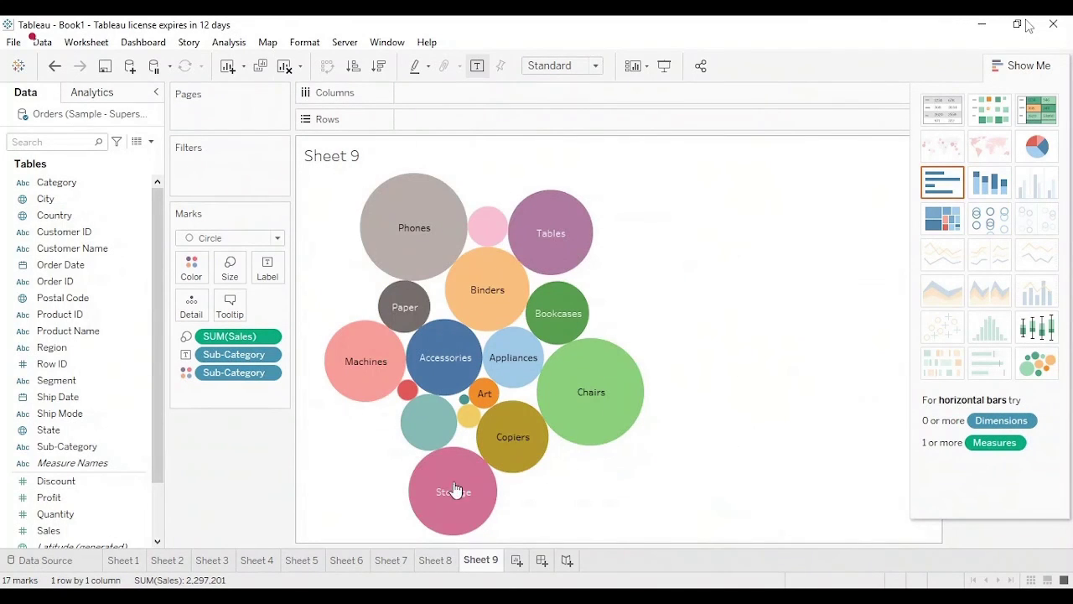
# Step: Label the packed bubbles with the sum of Sales and fit the chart to Entire View
pyautogui.moveTo(48, 531); pyautogui.dragTo(271, 277)
pyautogui.moveTo(429, 206)
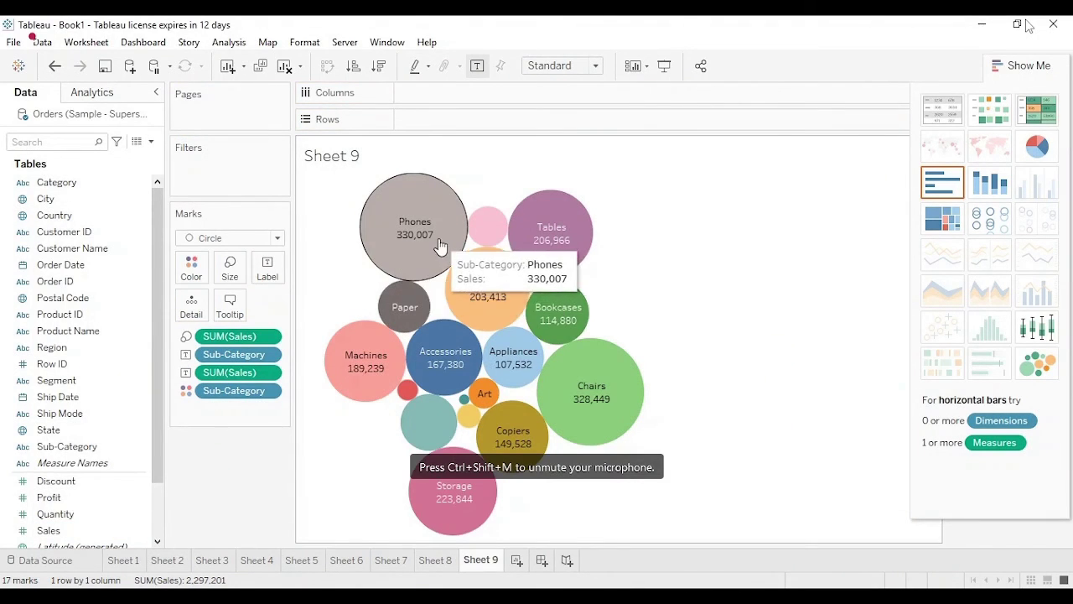
pyautogui.click(585, 101)
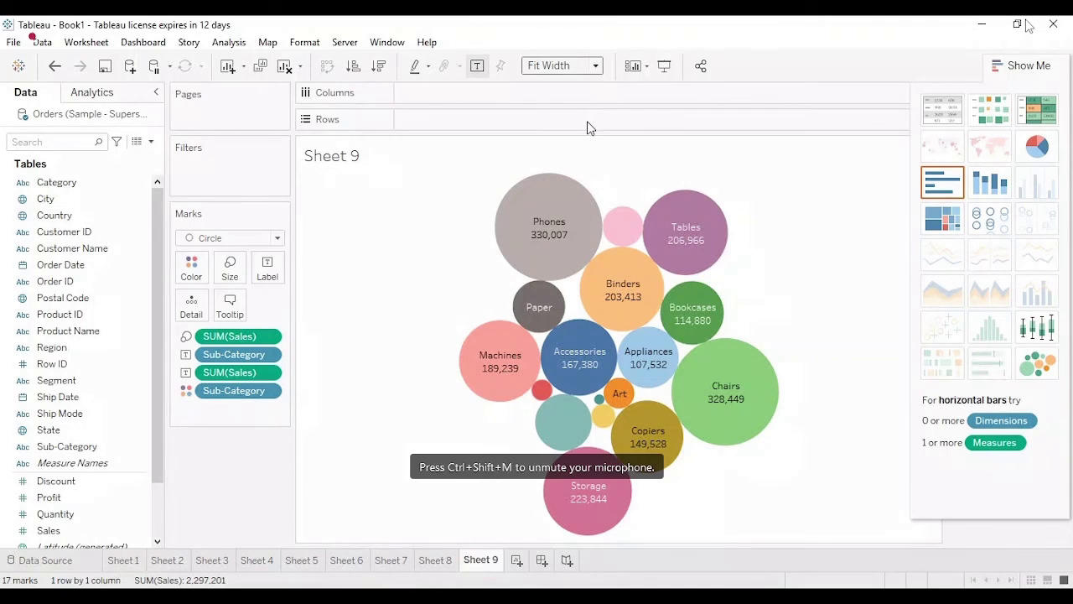
pyautogui.press('Down')
pyautogui.press('Down')
pyautogui.moveTo(563, 241)
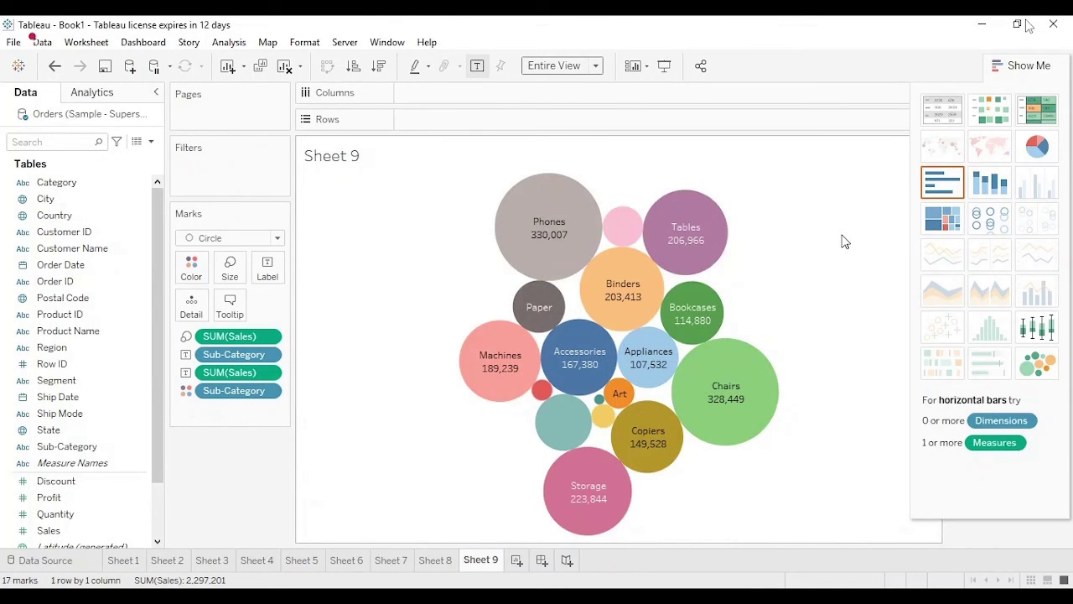
pyautogui.click(1022, 65)
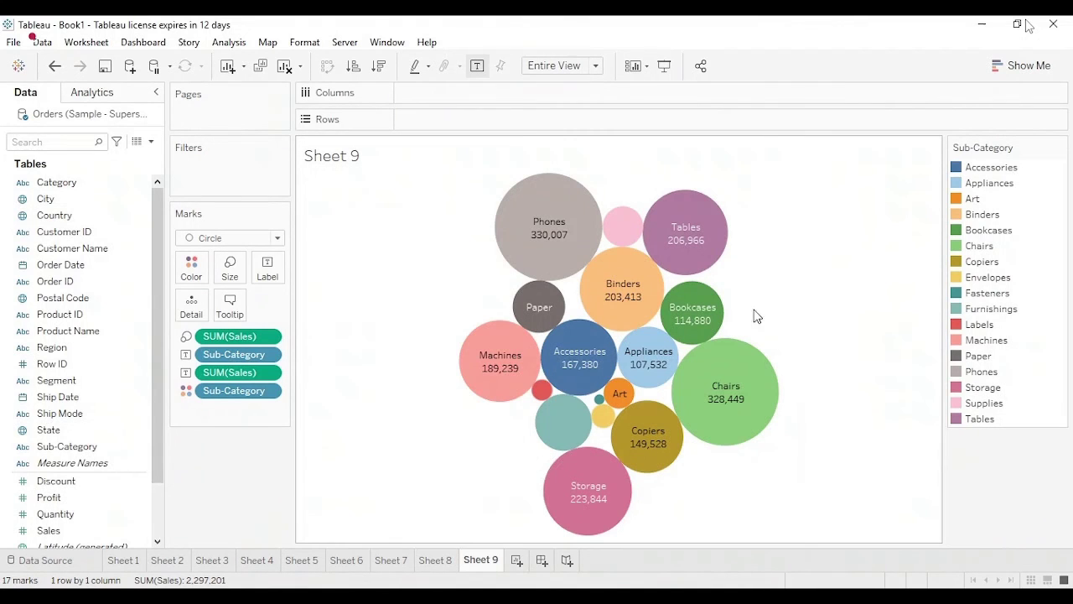
pyautogui.moveTo(587, 357)
pyautogui.moveTo(658, 361)
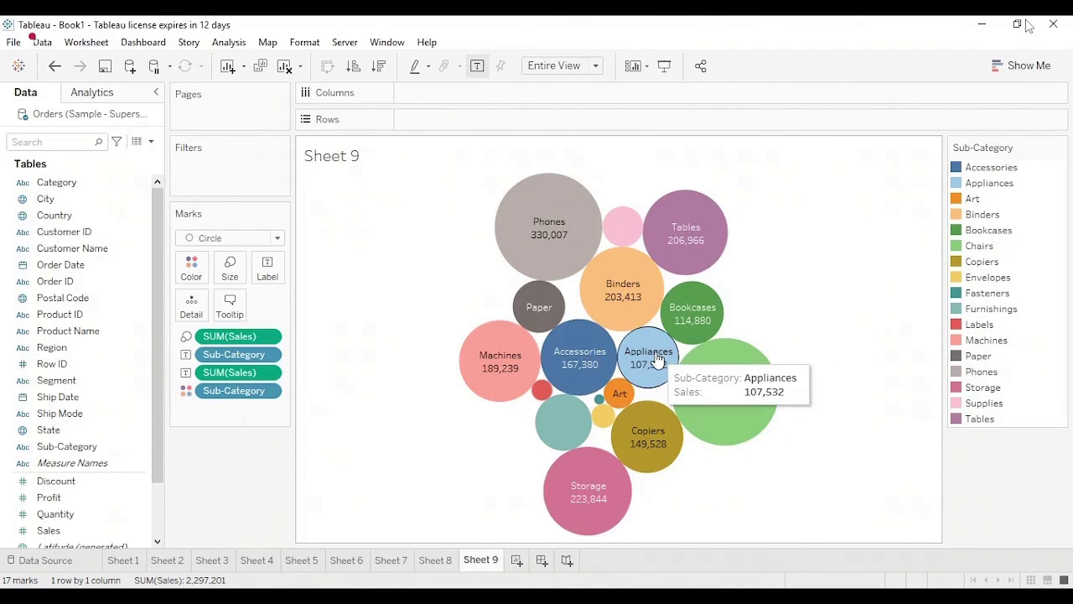
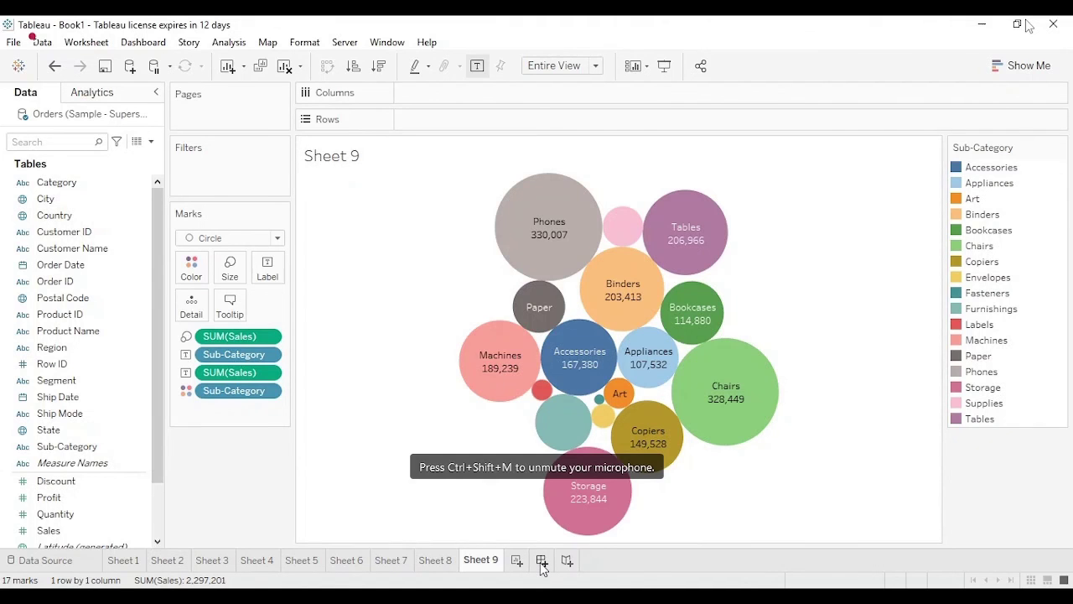
# Step: Create a new dashboard and look through its list of available sheets
pyautogui.click(542, 560)
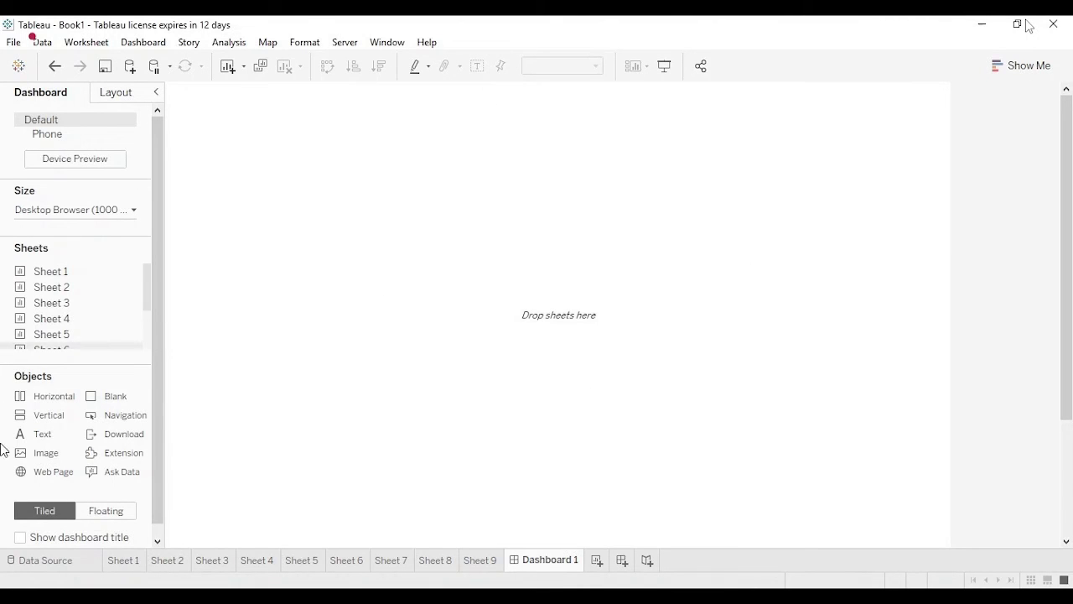
pyautogui.scroll(-4, 115, 299)
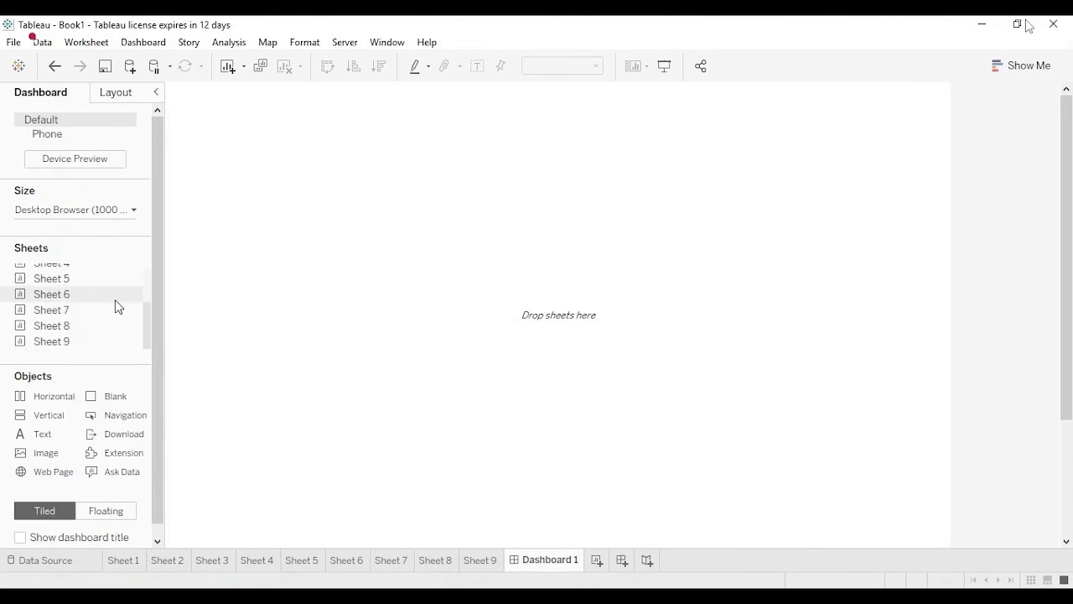
pyautogui.scroll(5, 115, 323)
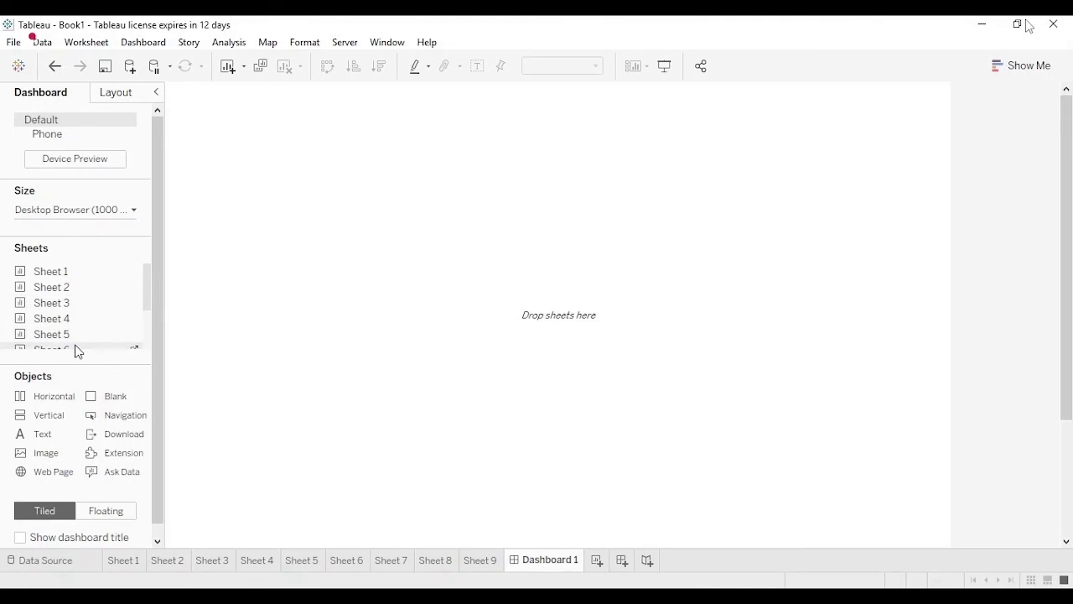
pyautogui.scroll(-5, 76, 353)
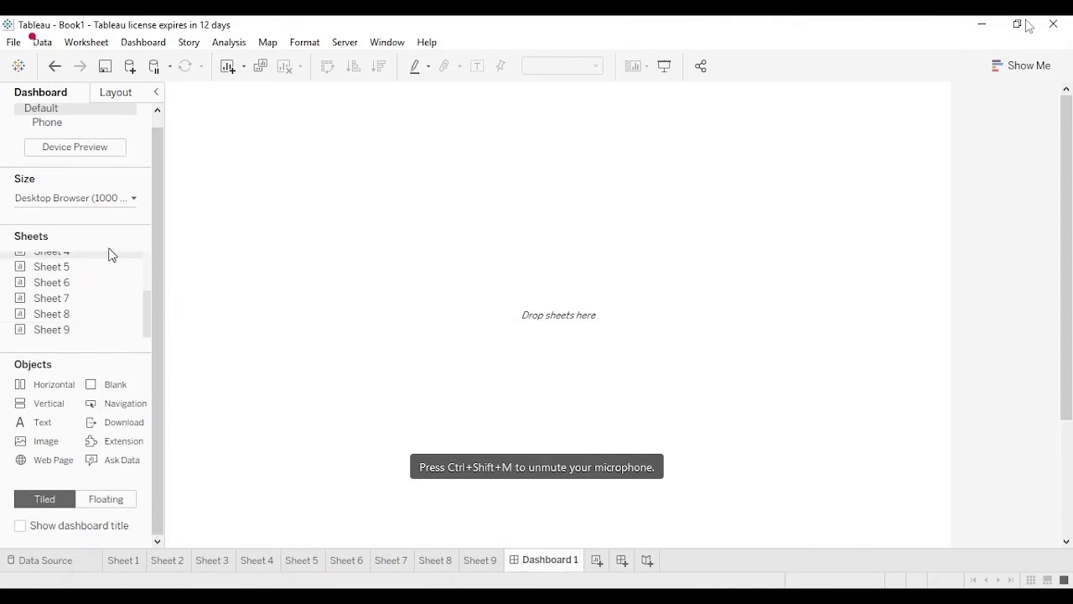
# Step: Replace the Sheet 1 title's sheet-name placeholder with the text "Sales based on Category"
pyautogui.click(117, 555)
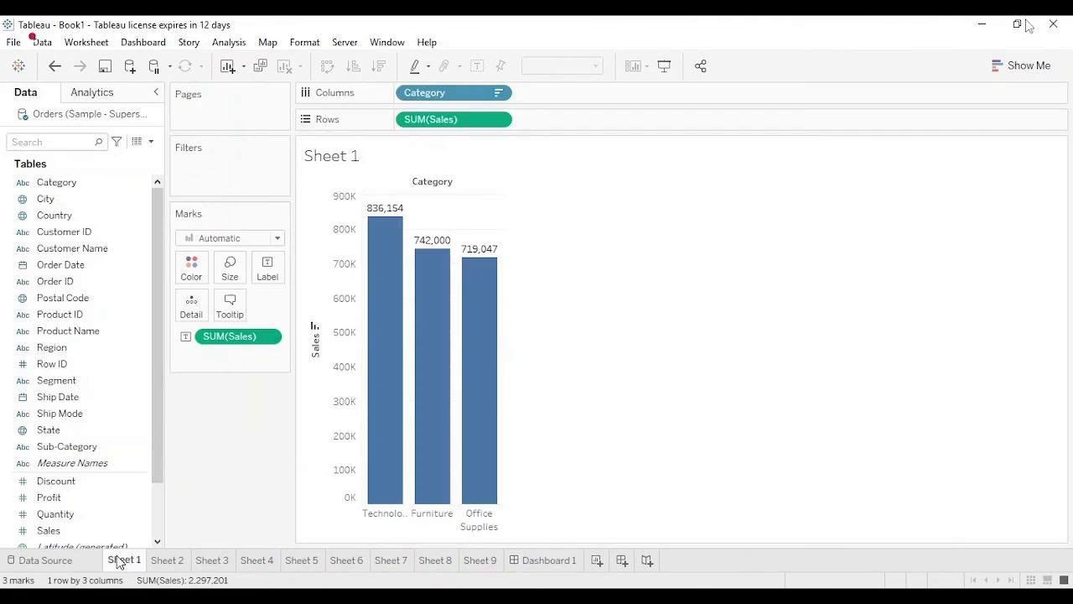
pyautogui.doubleClick(353, 164)
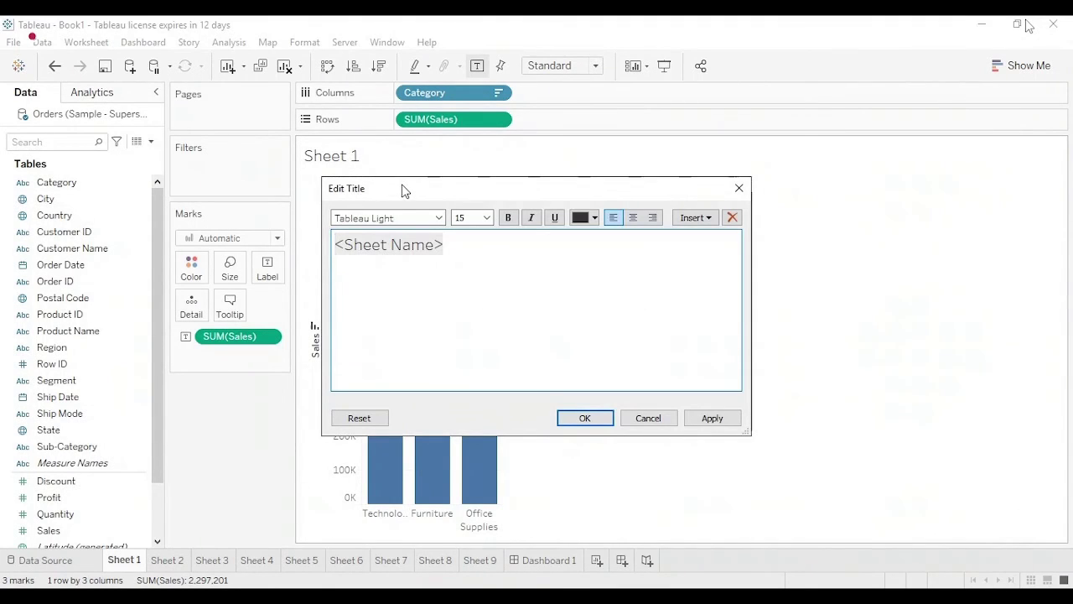
pyautogui.moveTo(402, 190); pyautogui.dragTo(680, 157)
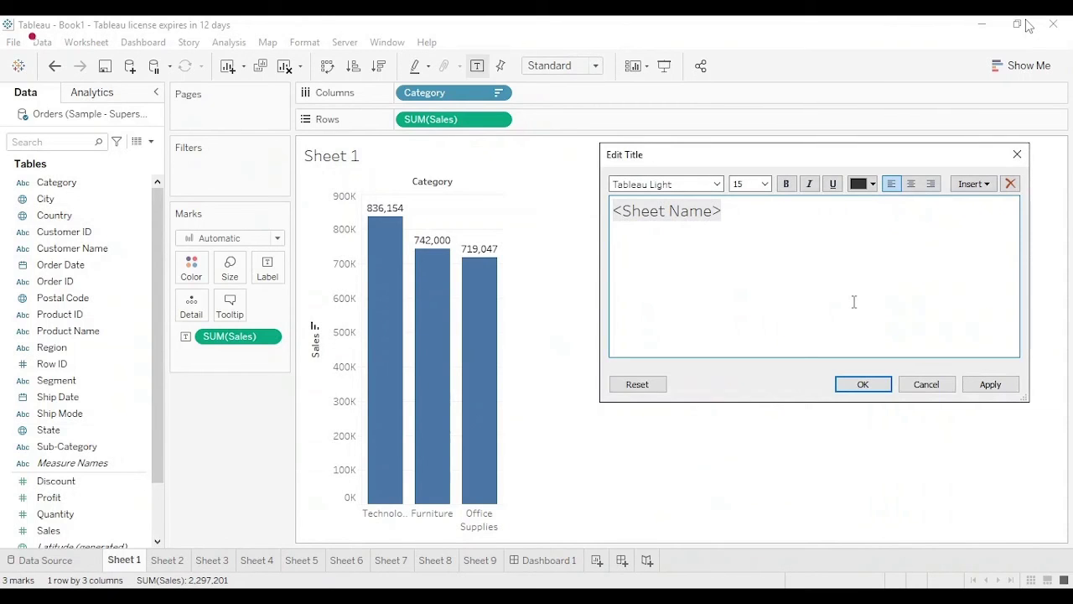
pyautogui.write('Sale')
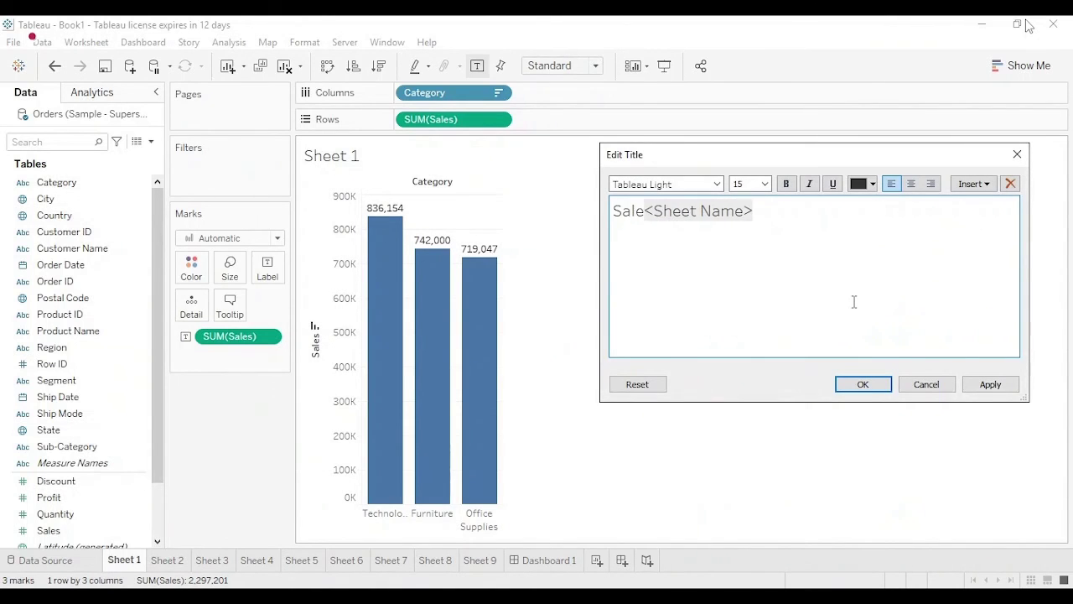
pyautogui.press('Delete')
pyautogui.press('Delete')
pyautogui.press('Delete')
pyautogui.press('Delete')
pyautogui.press('Delete')
pyautogui.press('Delete')
pyautogui.press('Delete')
pyautogui.press('Delete')
pyautogui.press('Delete')
pyautogui.press('Delete')
pyautogui.press('Delete')
pyautogui.press('Delete')
pyautogui.write('s')
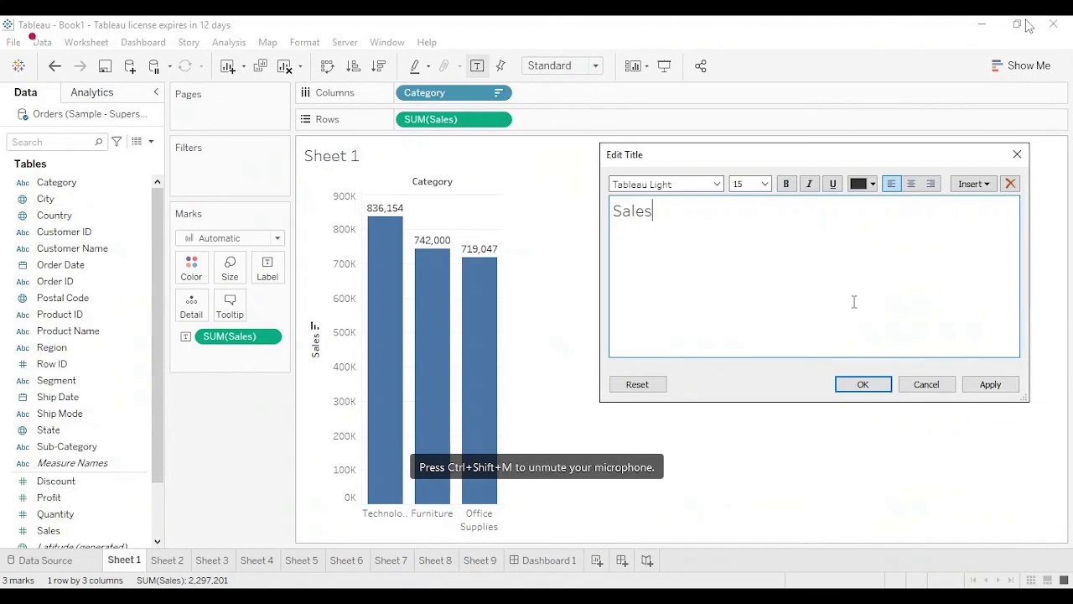
pyautogui.write(' based on Category')
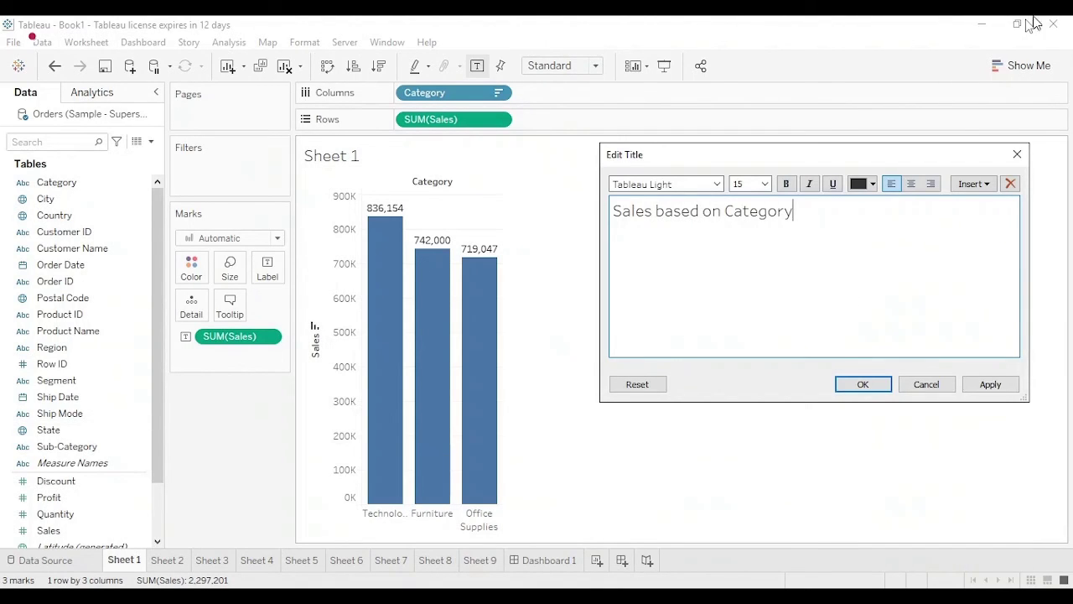
# Step: Format the whole Sheet 1 title as size 18, bold and magenta, and apply it
pyautogui.hotkey('ctrl', 'a')
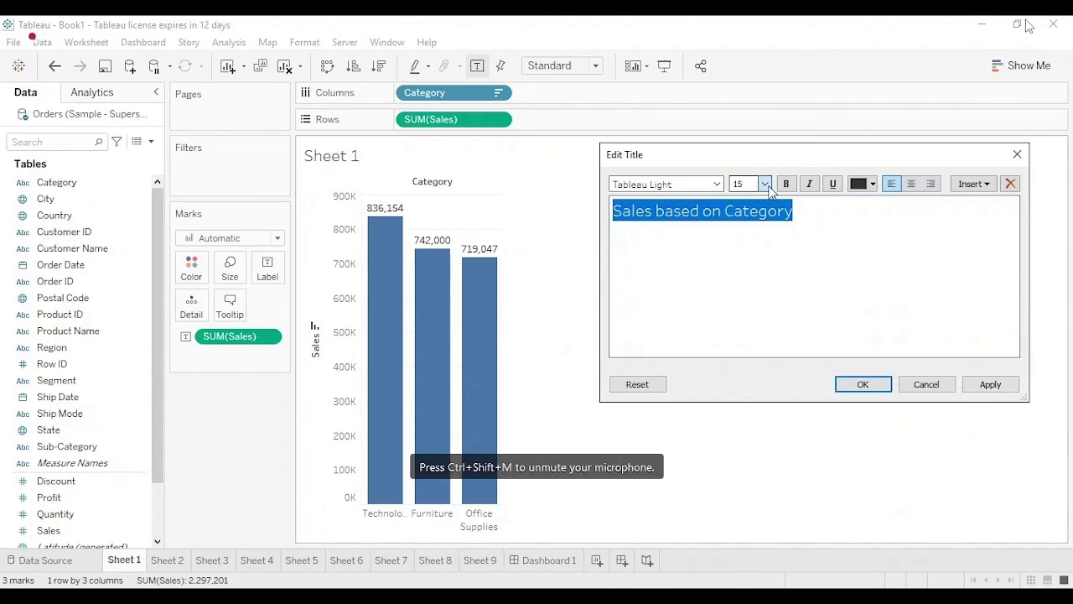
pyautogui.click(756, 280)
pyautogui.click(788, 183)
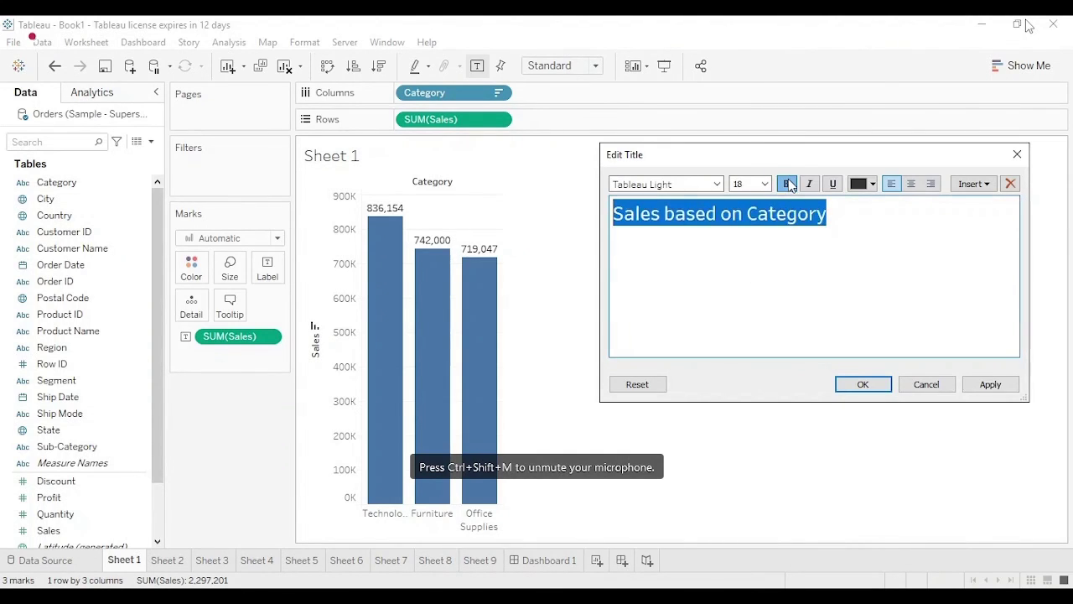
pyautogui.click(872, 184)
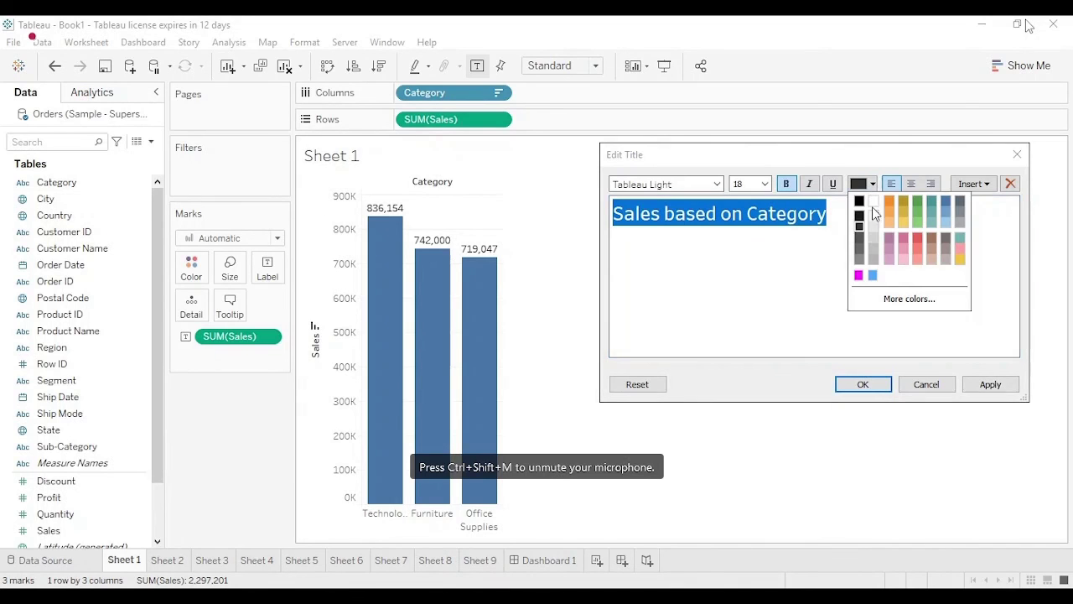
pyautogui.click(859, 277)
pyautogui.click(857, 384)
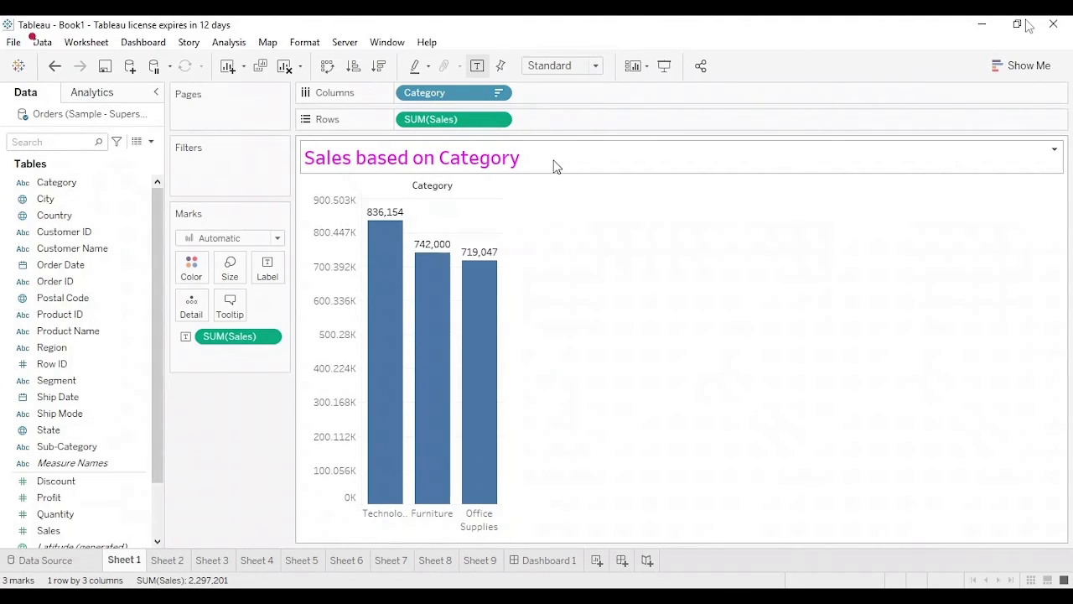
# Step: Replace the Sheet 2 title's sheet-name placeholder with the text "Comparision of Sales based on Category & Subcategory"
pyautogui.click(168, 560)
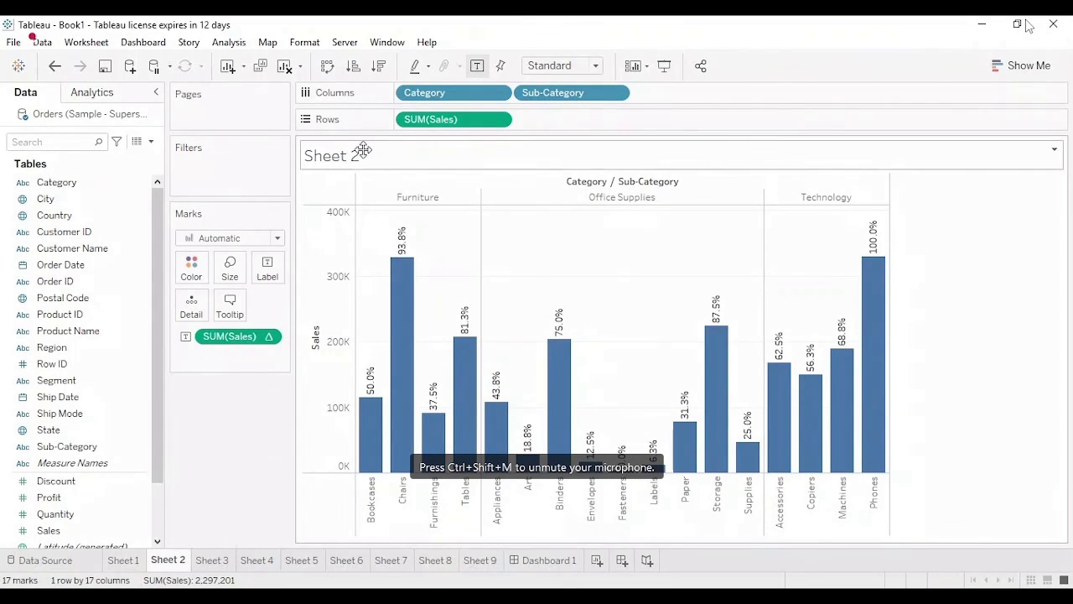
pyautogui.doubleClick(360, 155)
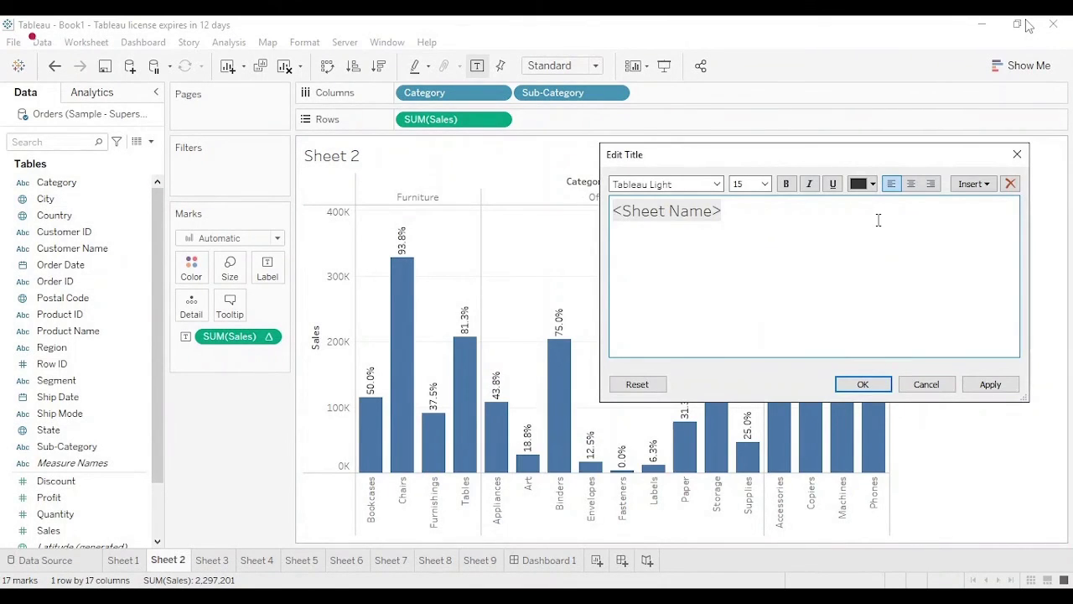
pyautogui.write('Sales')
pyautogui.press('Delete')
pyautogui.press('Delete')
pyautogui.press('Delete')
pyautogui.press('Delete')
pyautogui.press('Delete')
pyautogui.press('Delete')
pyautogui.press('Delete')
pyautogui.press('Delete')
pyautogui.press('Delete')
pyautogui.press('Delete')
pyautogui.press('Delete')
pyautogui.press('Delete')
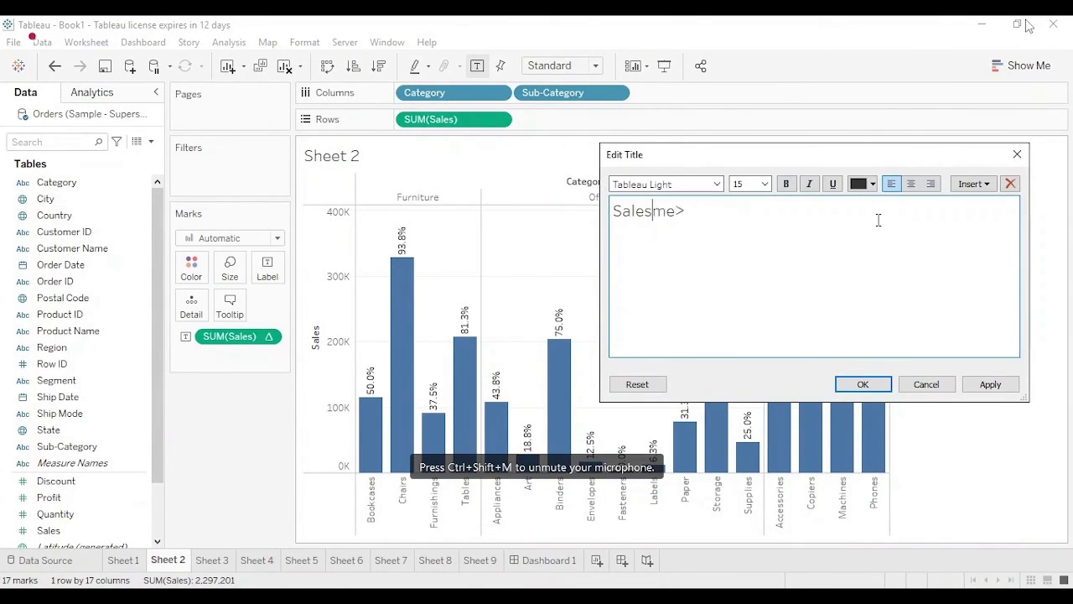
pyautogui.press('BackSpace')
pyautogui.press('BackSpace')
pyautogui.press('BackSpace')
pyautogui.press('BackSpace')
pyautogui.press('BackSpace')
pyautogui.write('Com')
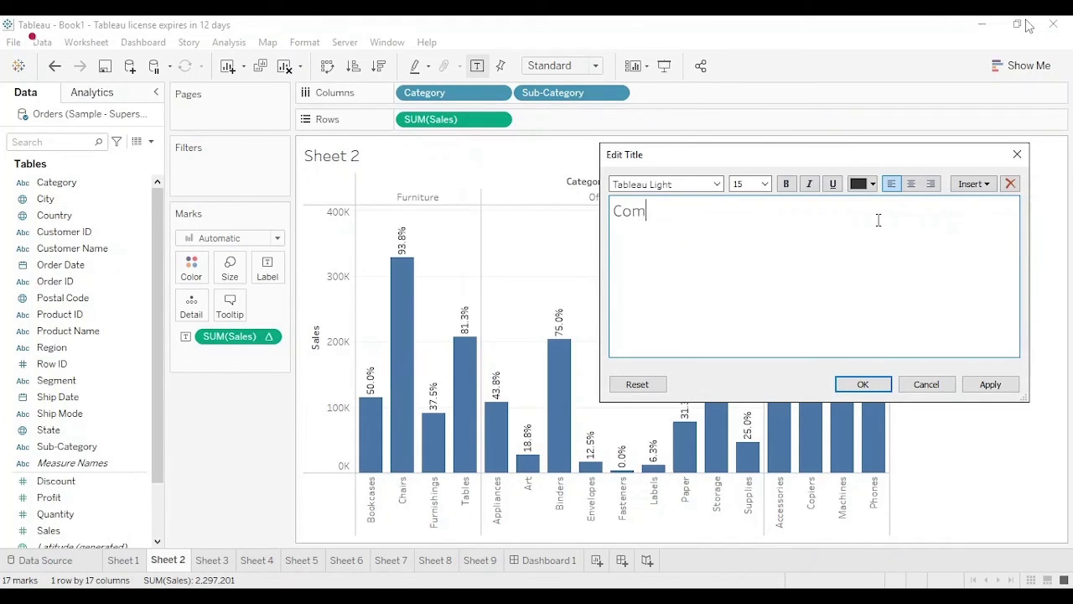
pyautogui.write('parision of S')
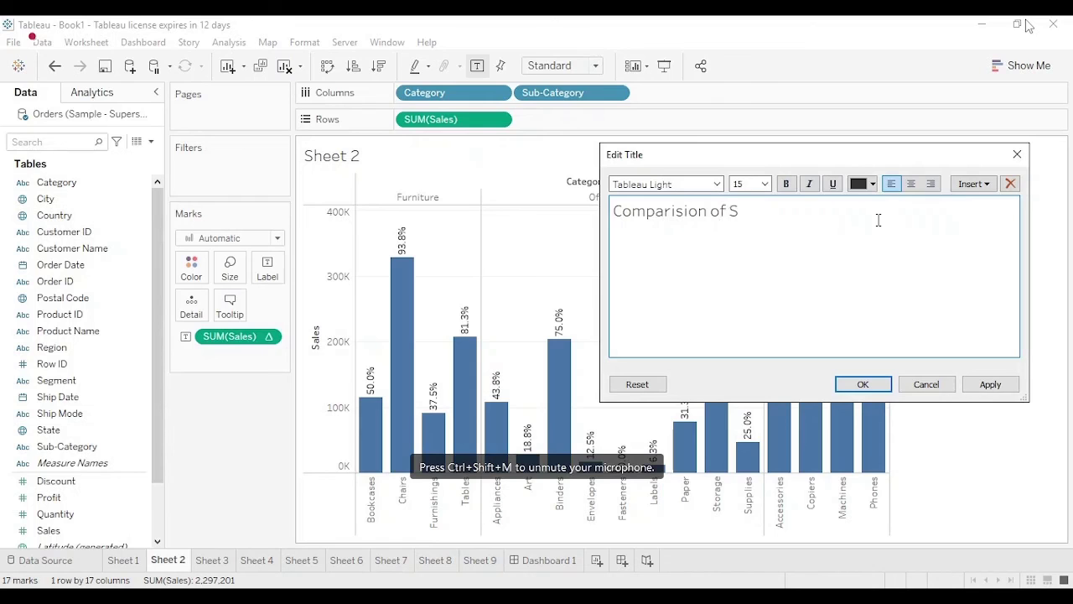
pyautogui.write('ales based on ')
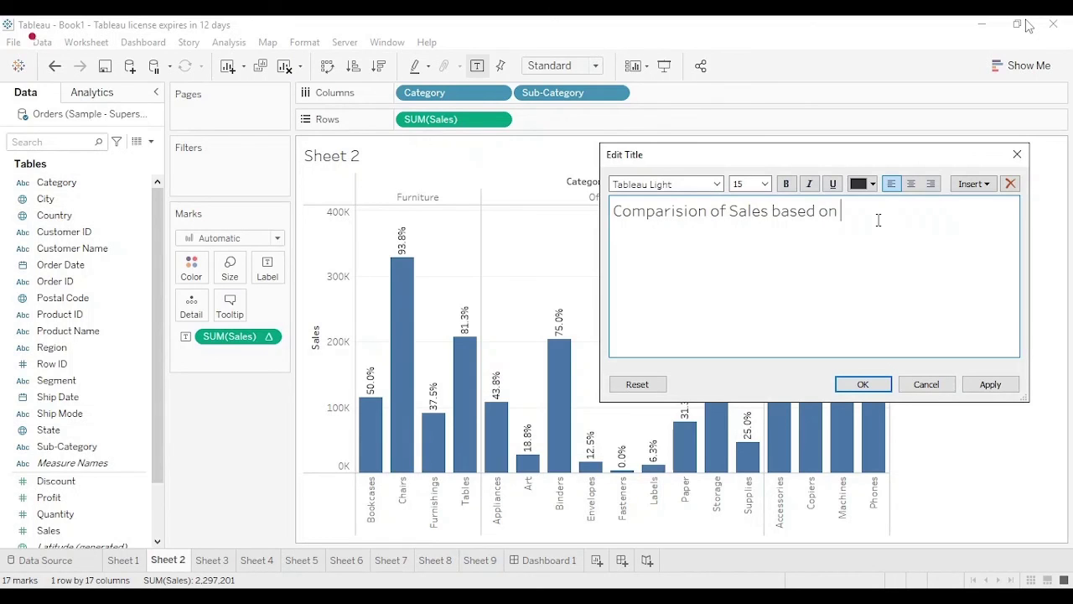
pyautogui.write('Category & Subc')
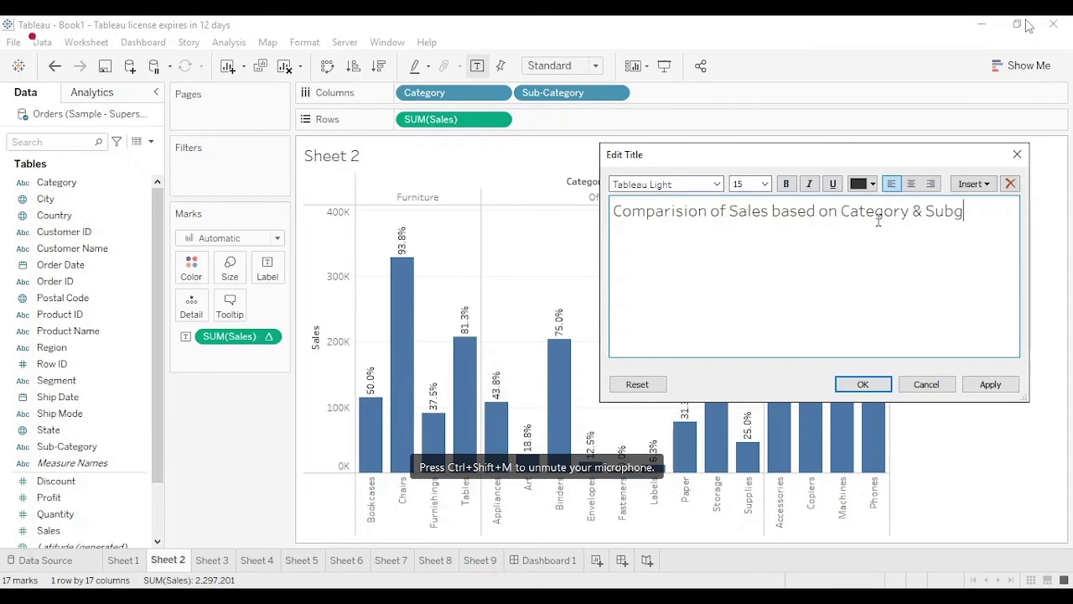
pyautogui.press('BackSpace')
pyautogui.write('category')
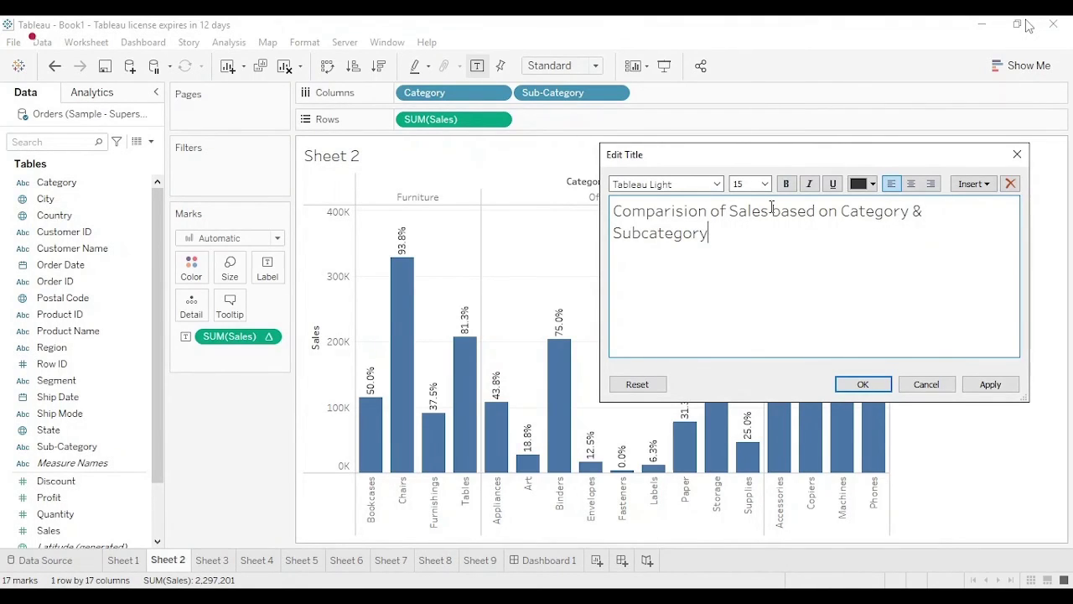
# Step: Format the whole Sheet 2 title as bold and orange, and apply it
pyautogui.hotkey('ctrl', 'a')
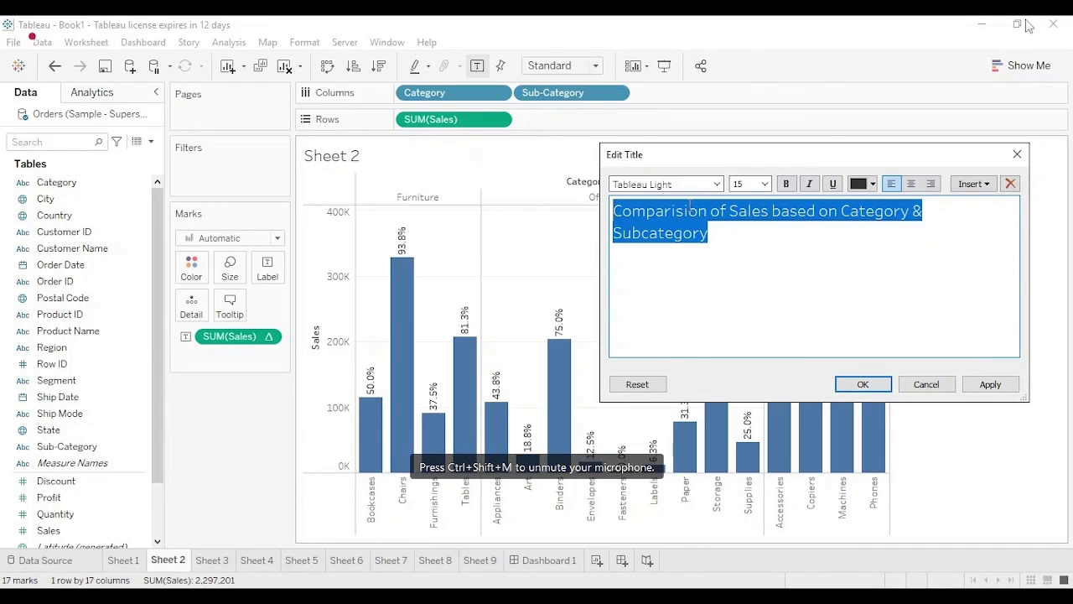
pyautogui.click(786, 190)
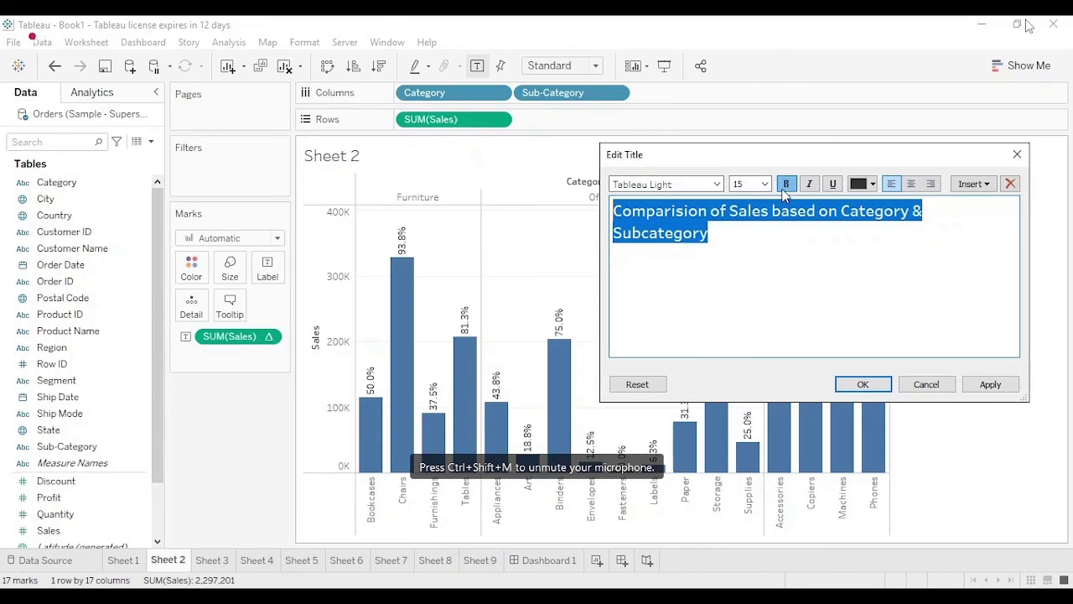
pyautogui.click(871, 188)
pyautogui.click(890, 220)
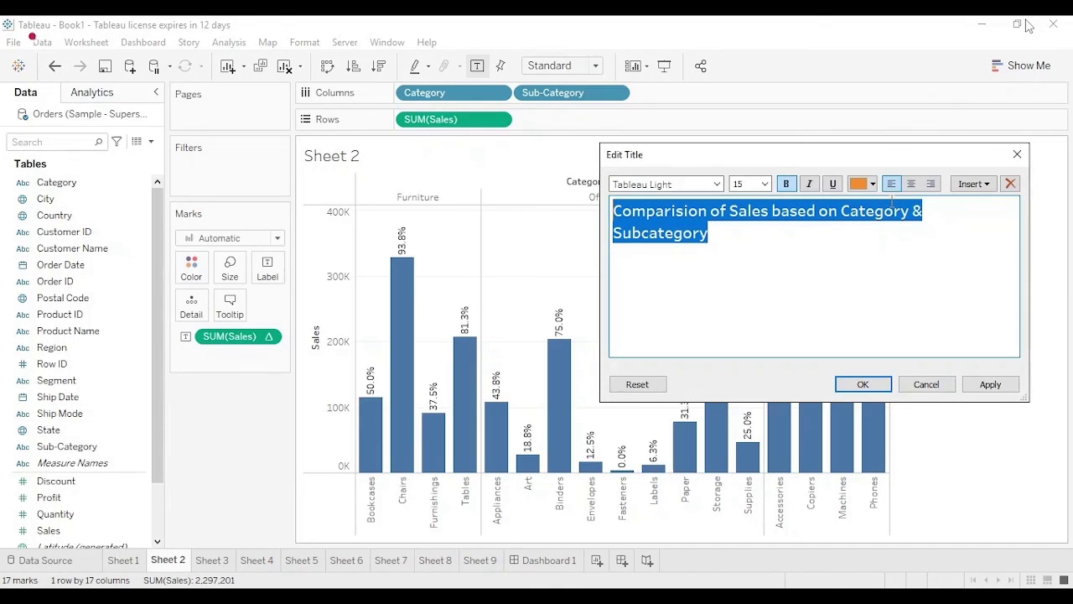
pyautogui.click(988, 383)
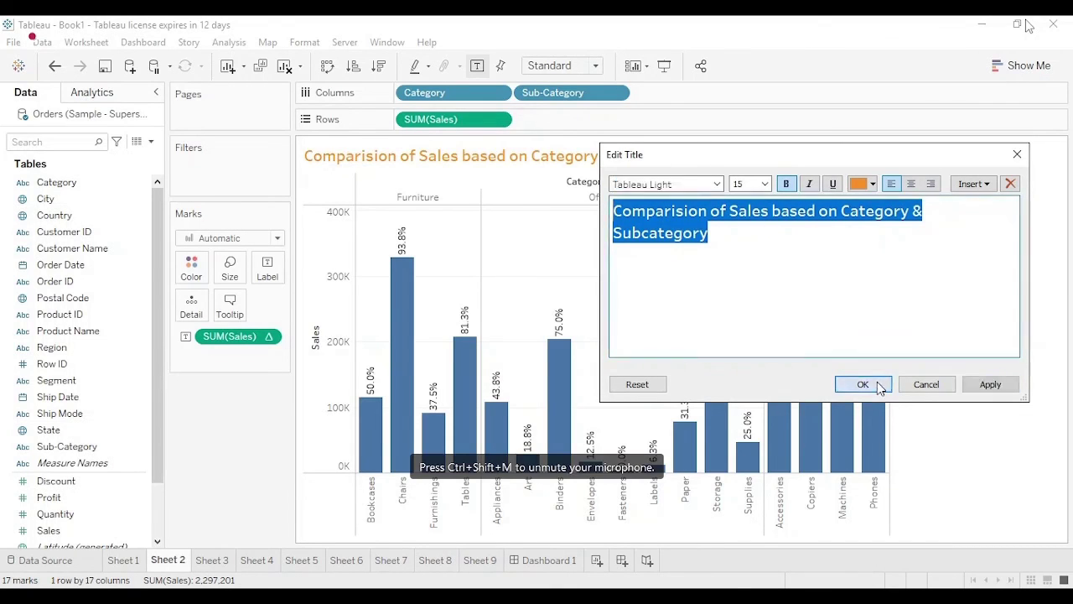
pyautogui.click(873, 384)
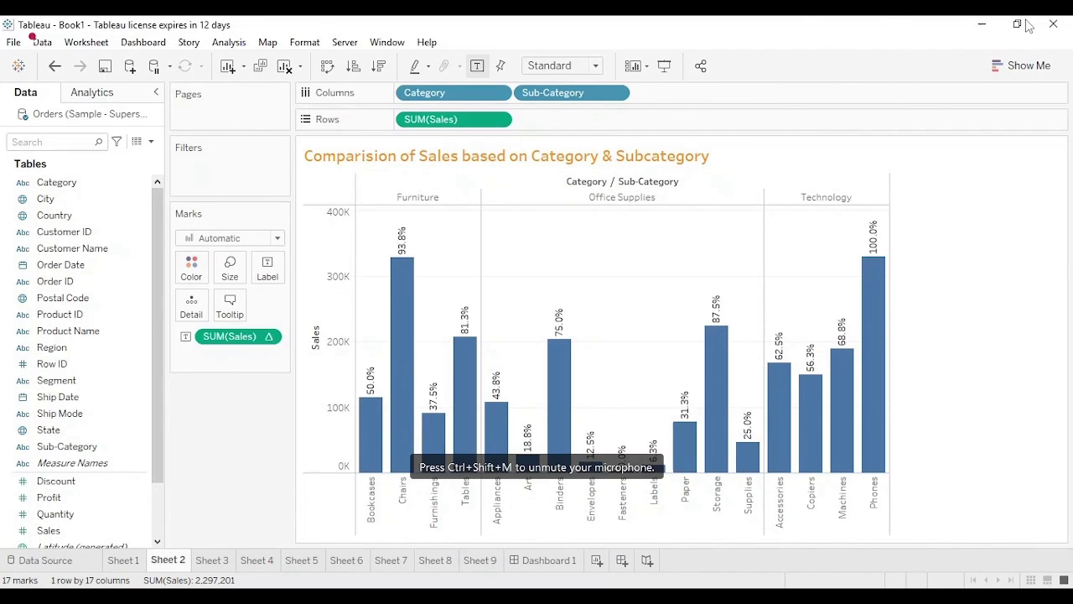
# Step: Keep Dashboard 1 set to tiled placement and add Sheet 1, with Sheet 2 beside it on its left
pyautogui.click(547, 560)
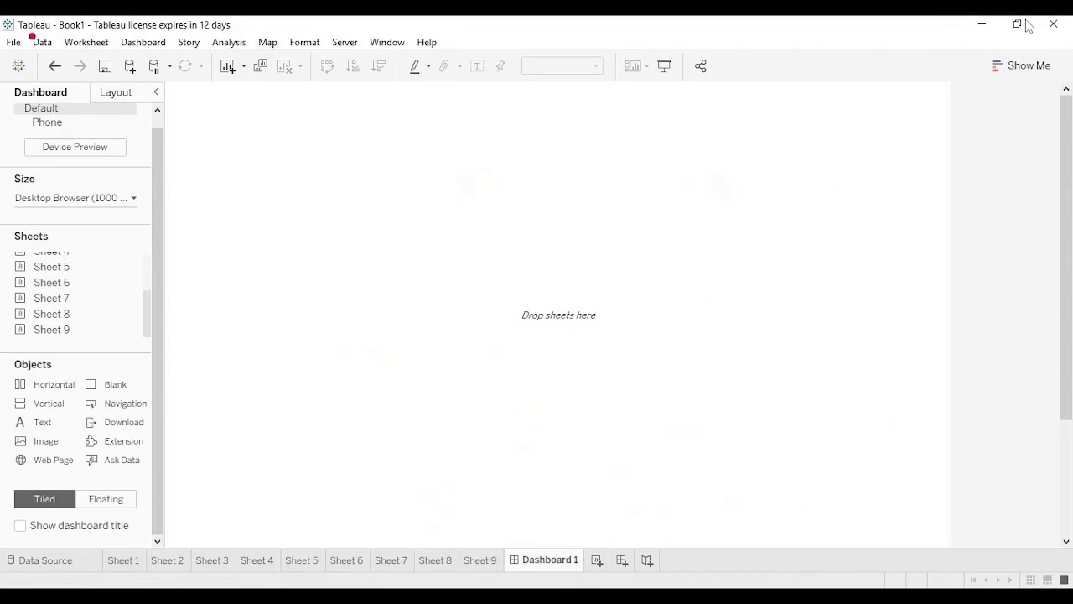
pyautogui.scroll(3, 152, 325)
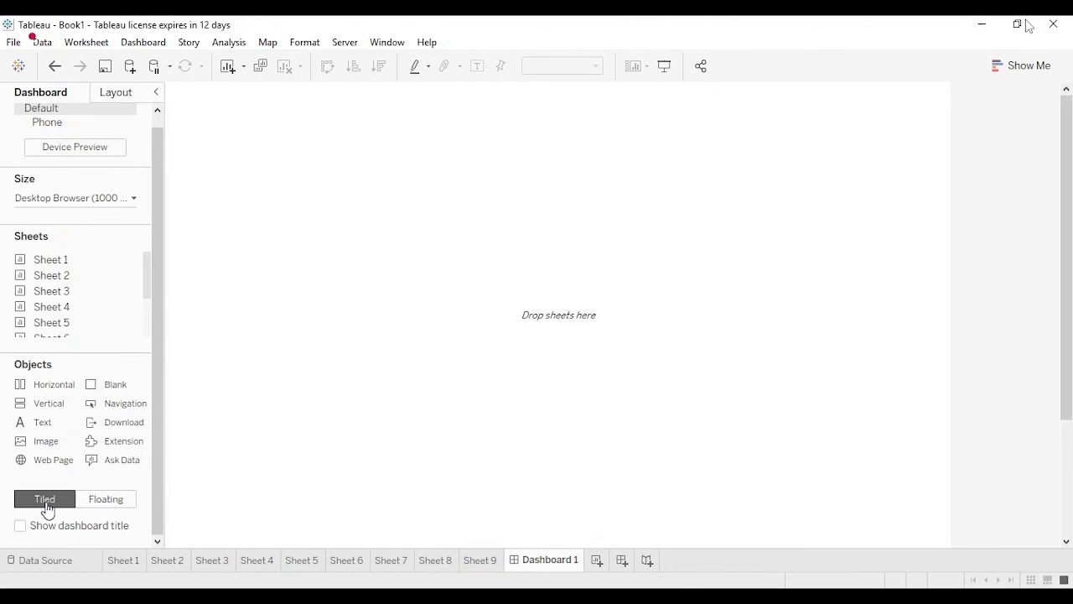
pyautogui.click(96, 509)
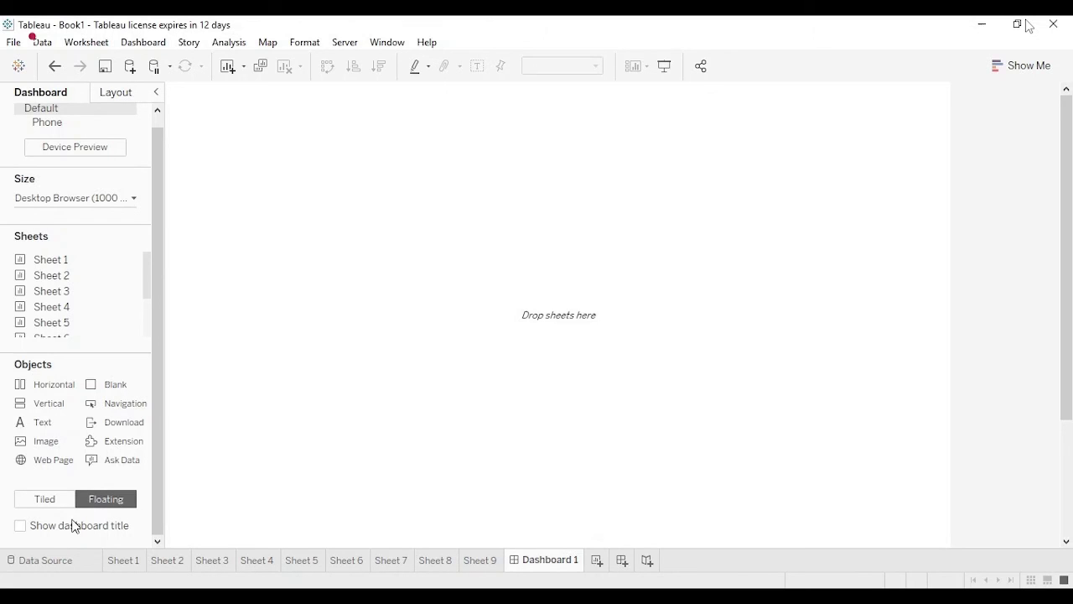
pyautogui.click(46, 506)
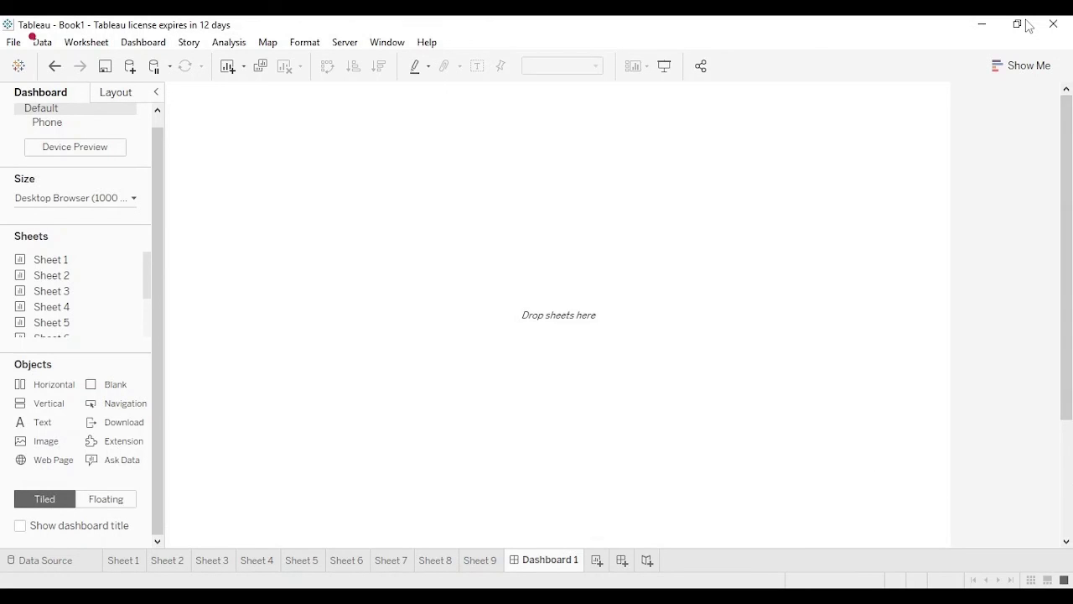
pyautogui.moveTo(39, 259); pyautogui.dragTo(277, 157)
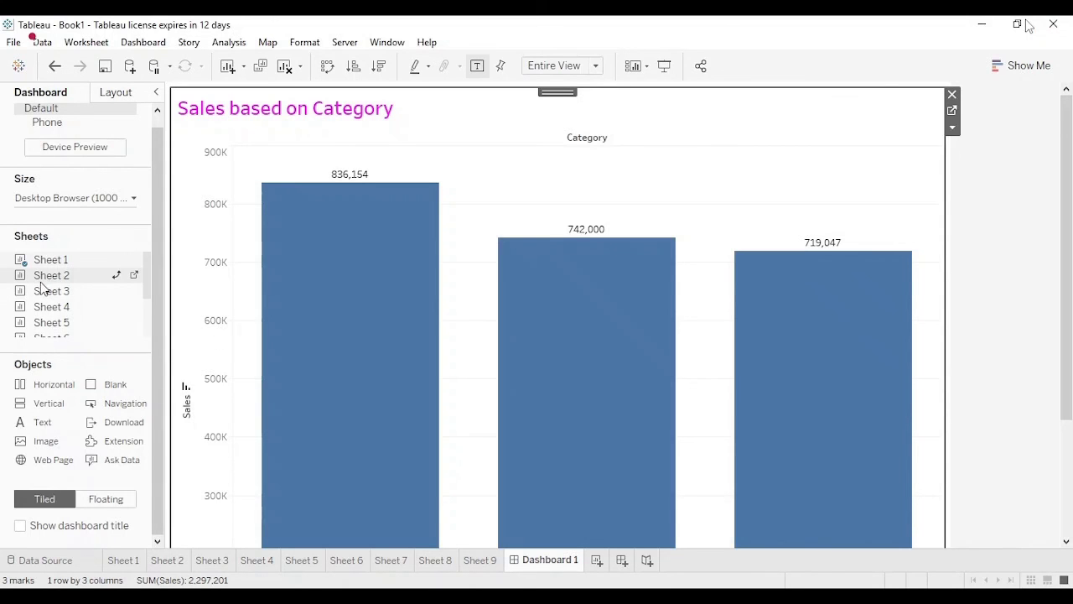
pyautogui.moveTo(46, 283); pyautogui.dragTo(350, 246)
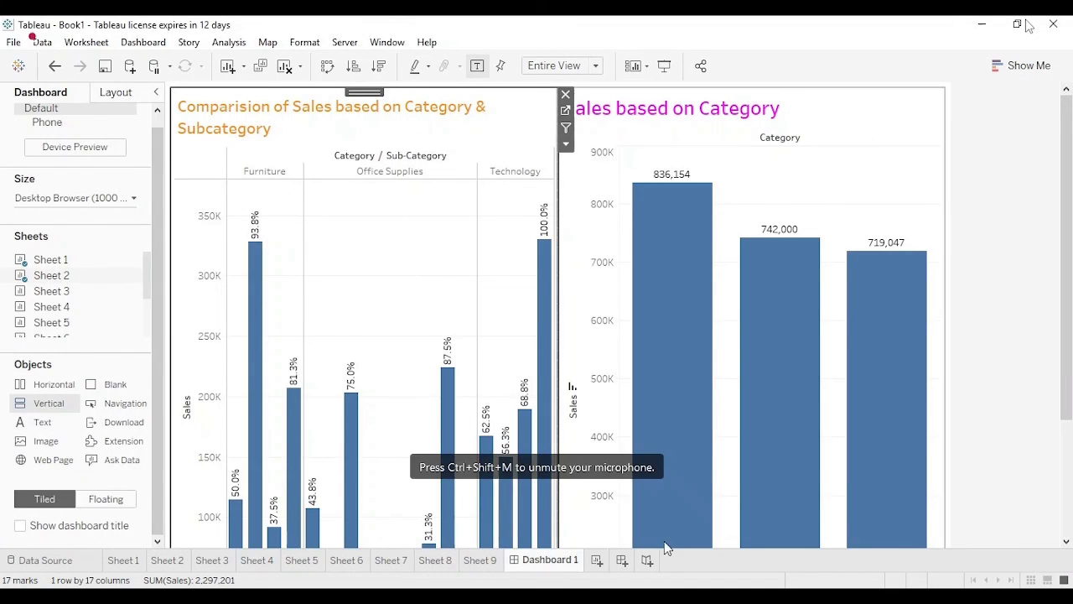
# Step: Add a blank worksheet, plus a second dashboard with Sheet 2 tiled above Sheet 1
pyautogui.click(596, 561)
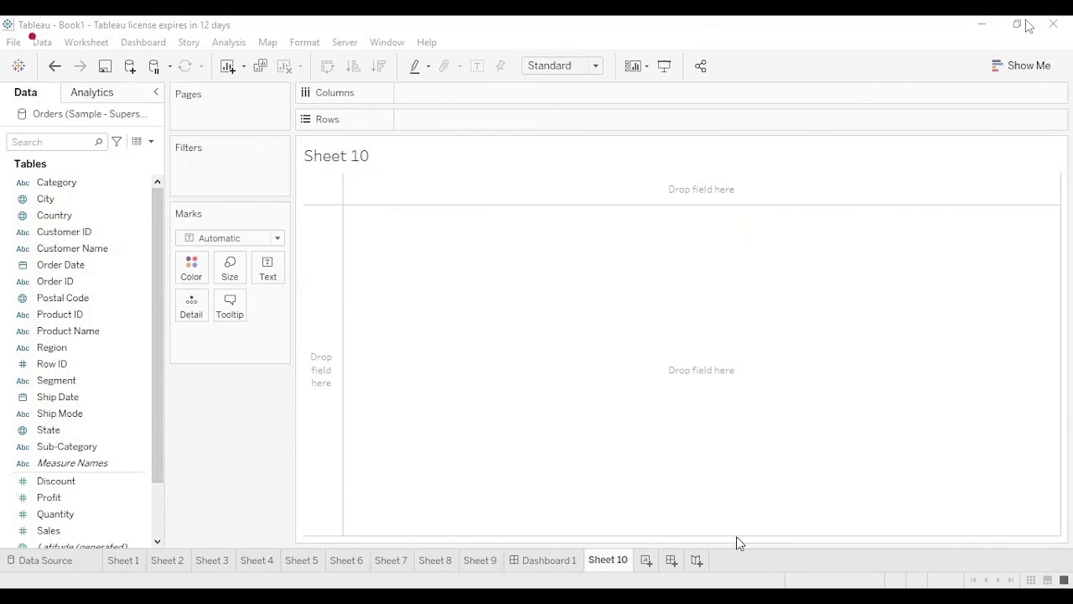
pyautogui.moveTo(738, 537); pyautogui.dragTo(880, 415)
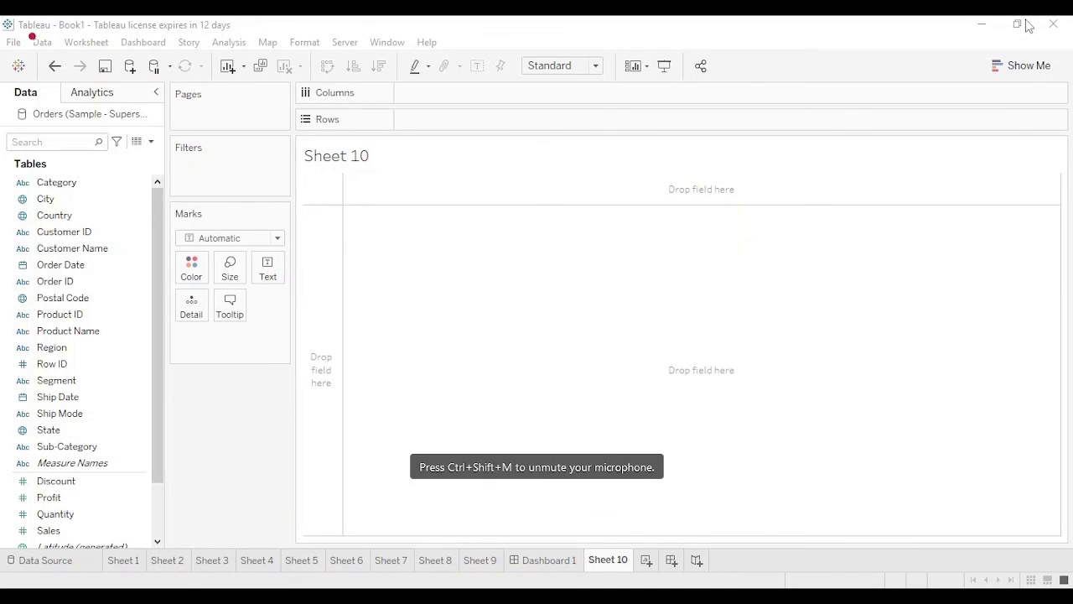
pyautogui.click(163, 41)
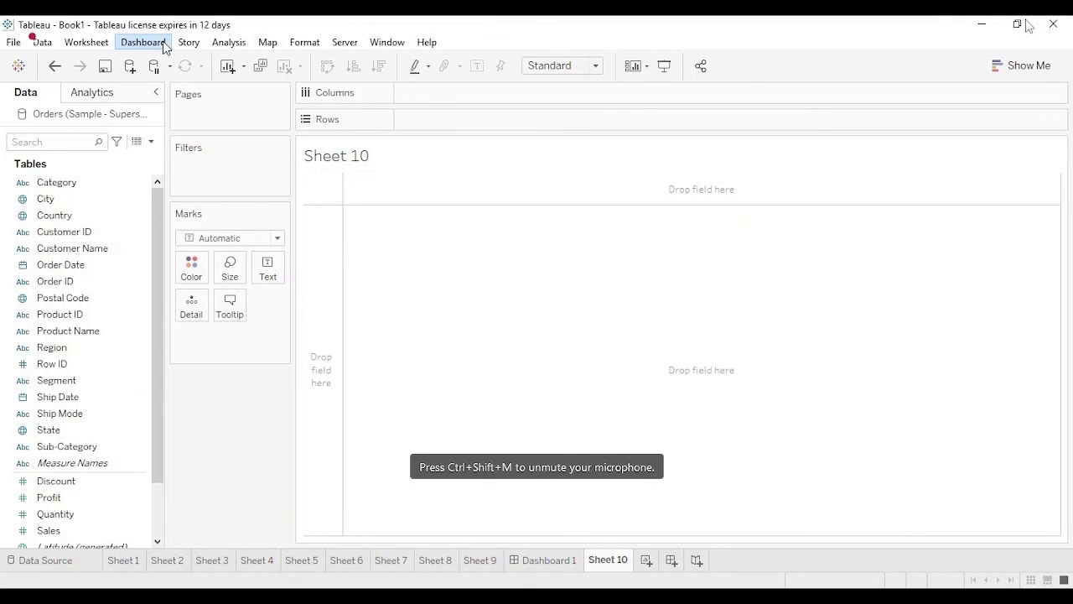
pyautogui.click(159, 62)
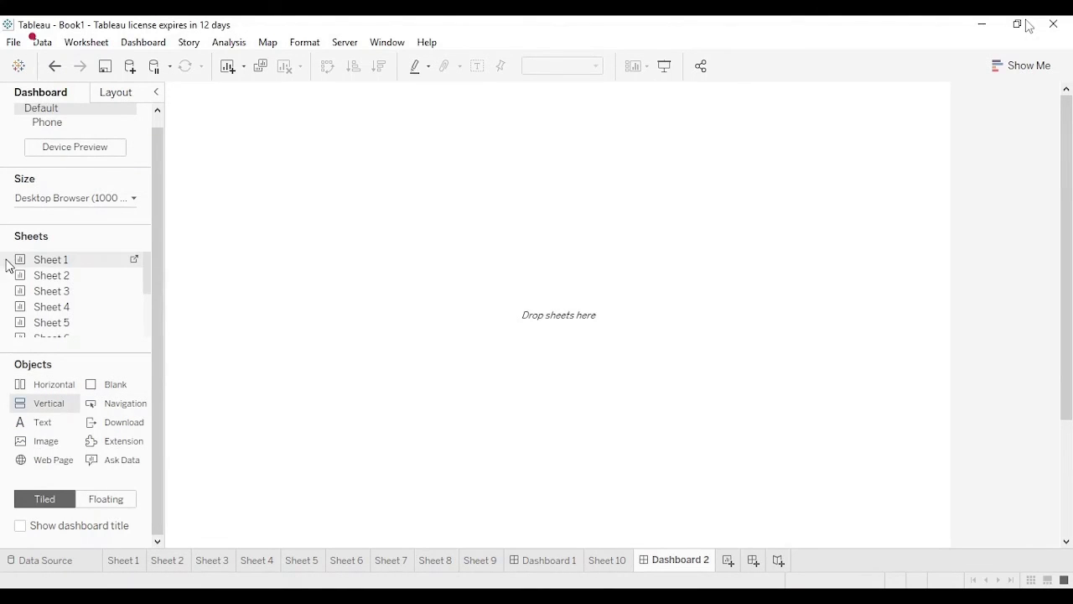
pyautogui.moveTo(39, 262); pyautogui.dragTo(269, 191)
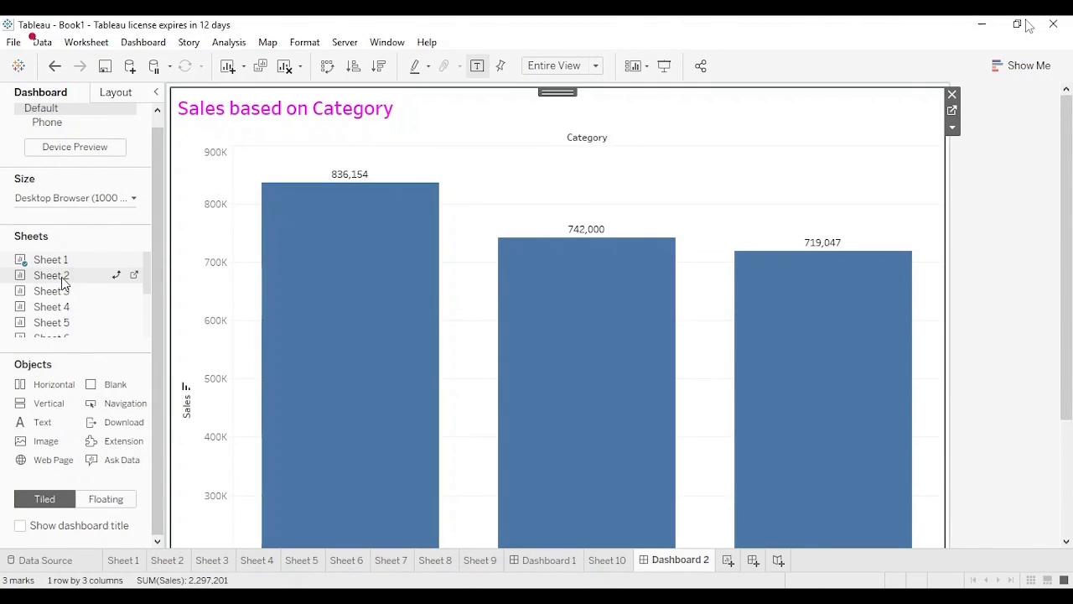
pyautogui.moveTo(62, 278); pyautogui.dragTo(561, 224)
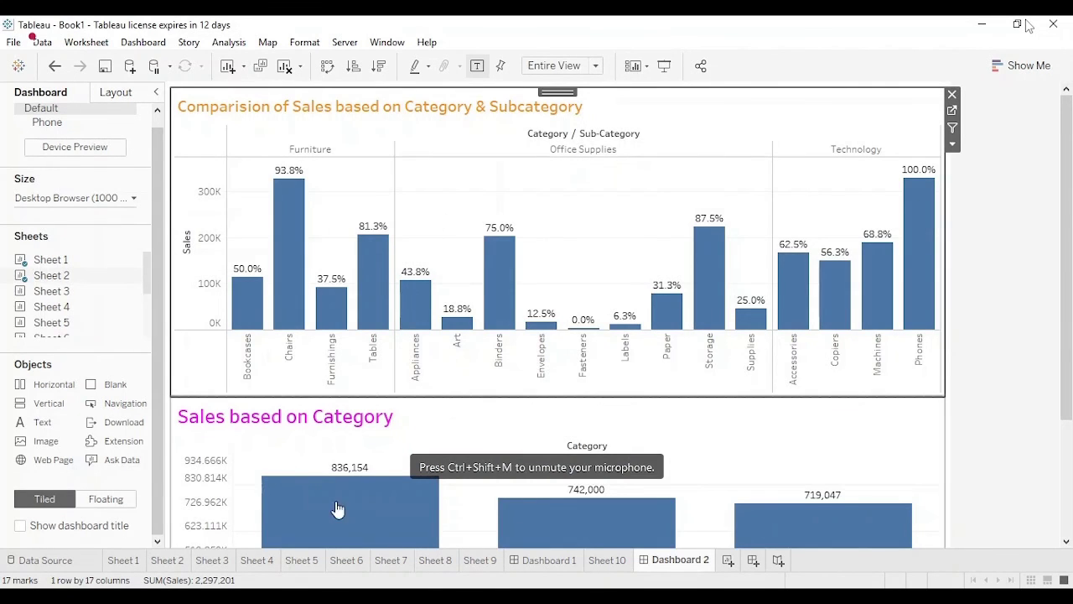
# Step: Compare the side-by-side layout of Dashboard 1 with the stacked layout of Dashboard 2
pyautogui.click(541, 561)
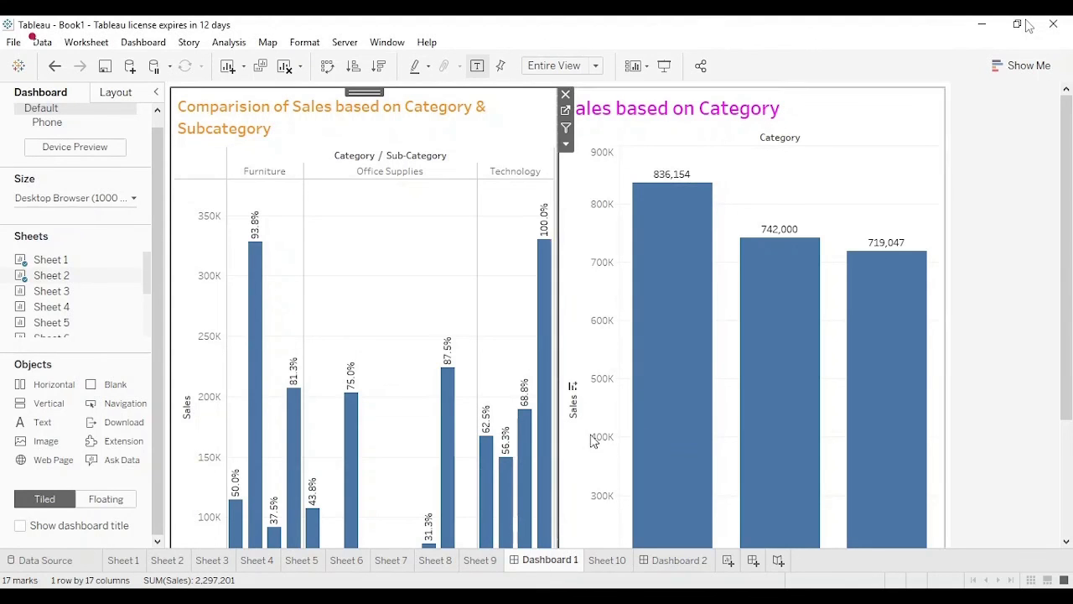
pyautogui.moveTo(872, 406)
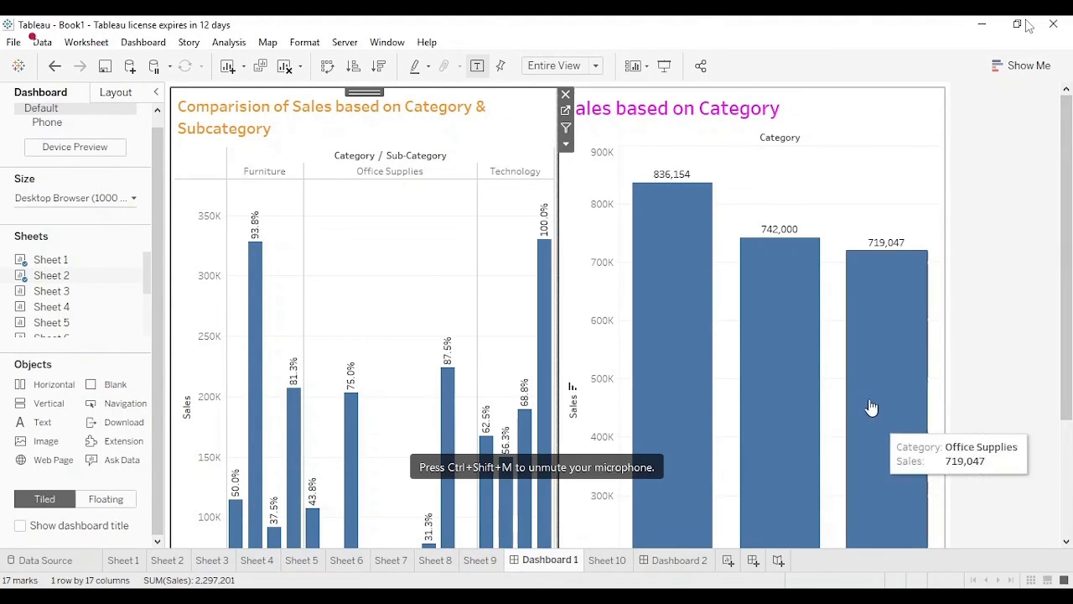
pyautogui.click(682, 561)
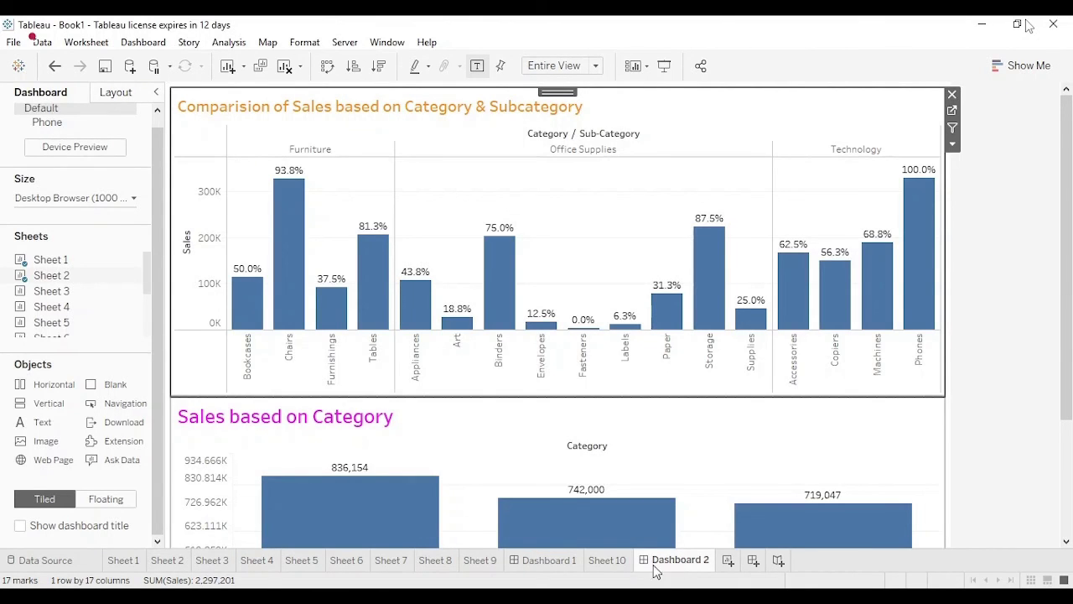
# Step: On Dashboard 1, switch object placement to floating and narrow the Sheet 2 chart so that Sheet 1 gets more width
pyautogui.click(558, 566)
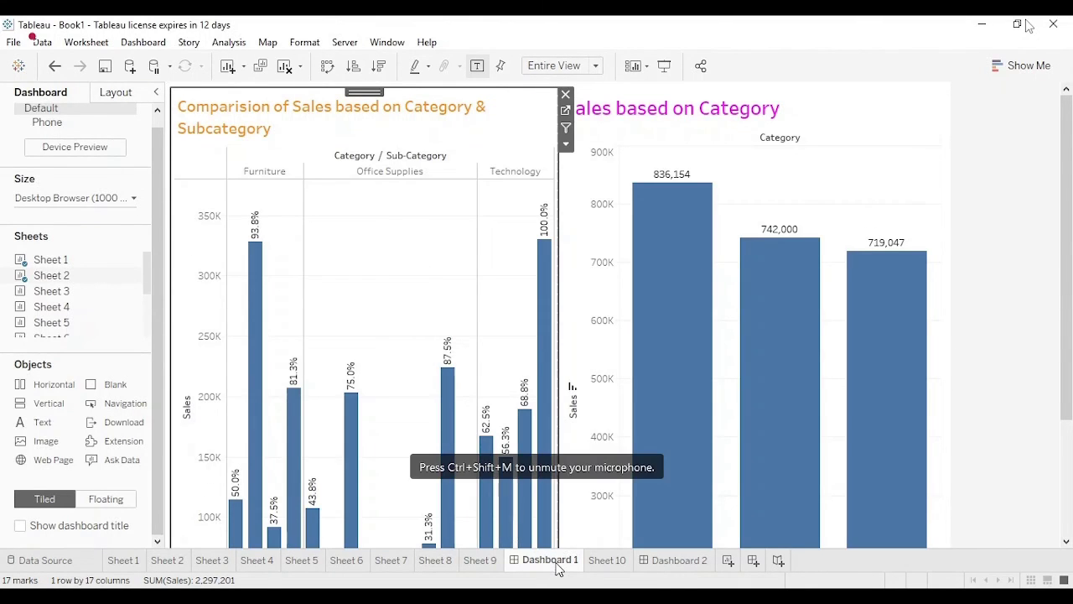
pyautogui.click(106, 499)
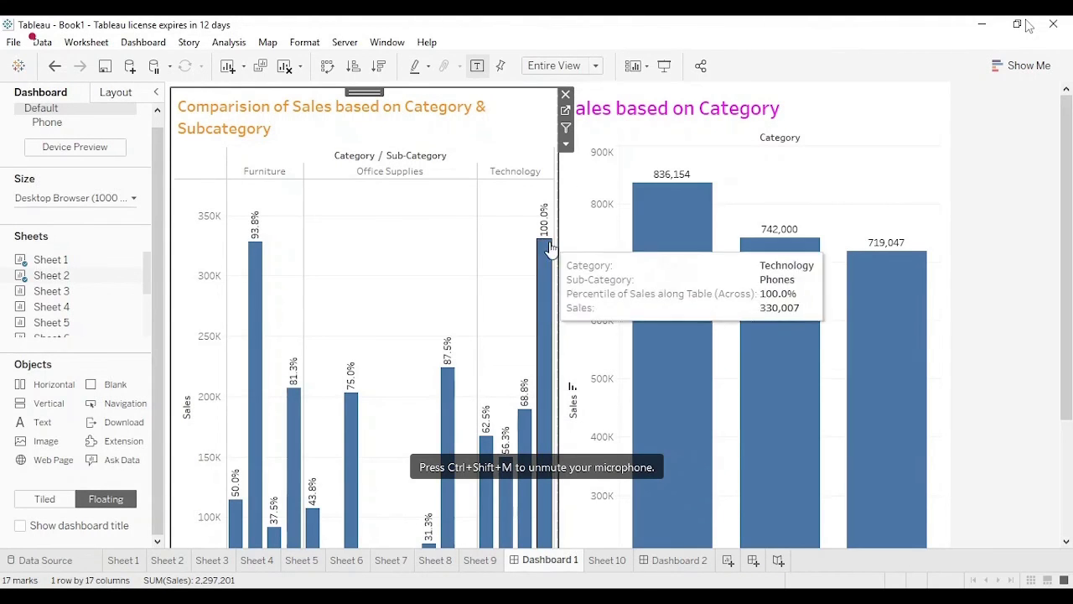
pyautogui.moveTo(558, 254); pyautogui.dragTo(499, 253)
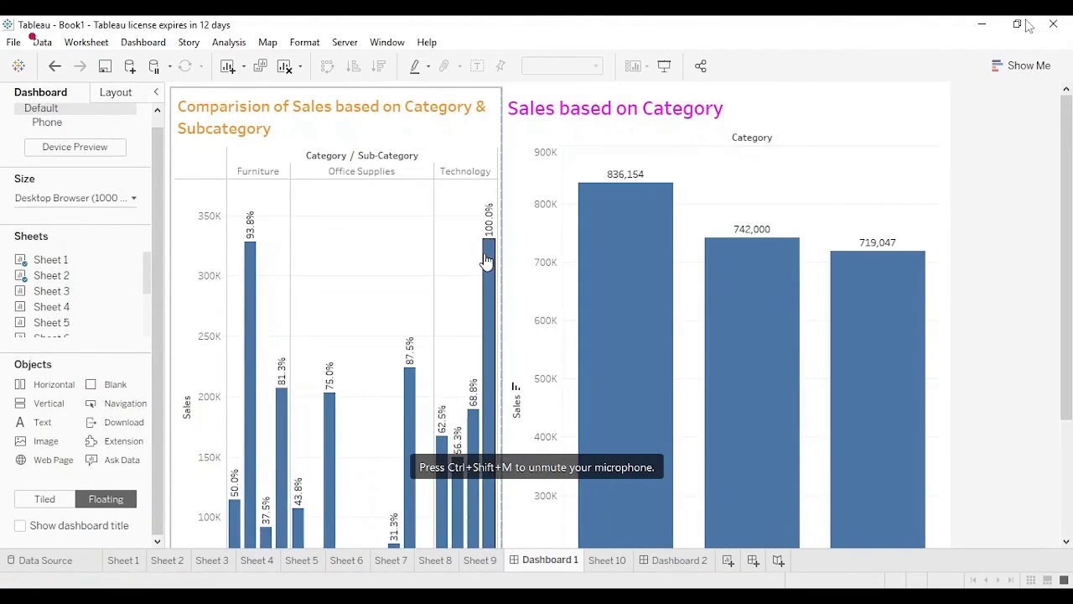
# Step: Place Sheet 3 floating over the lower part of the Sheet 2 chart, and Sheet 4 floating over the lower part of Sheet 1
pyautogui.scroll(-3, 446, 291)
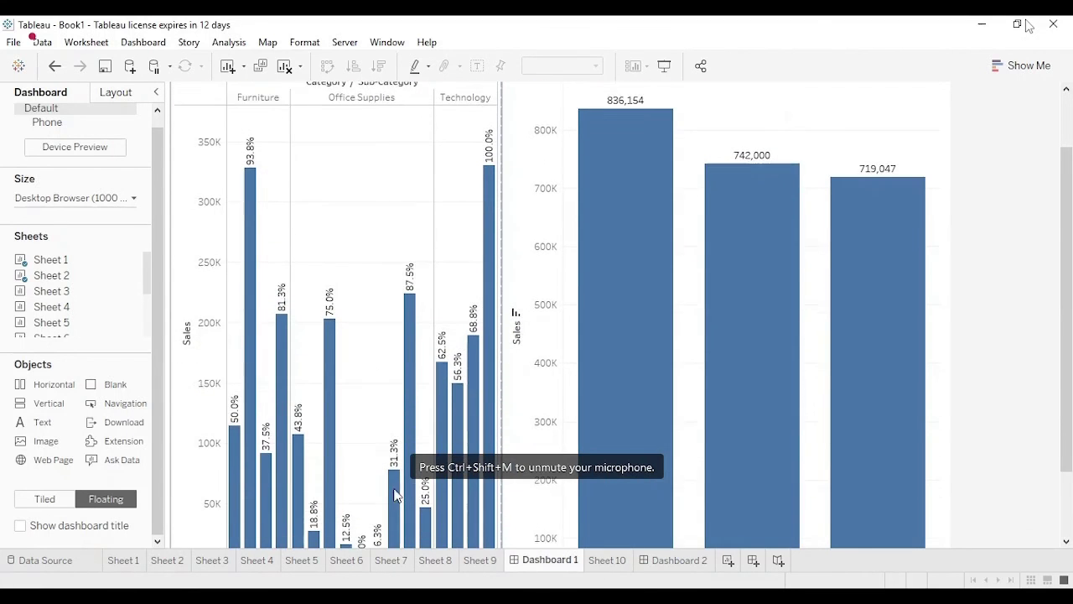
pyautogui.scroll(-2, 452, 444)
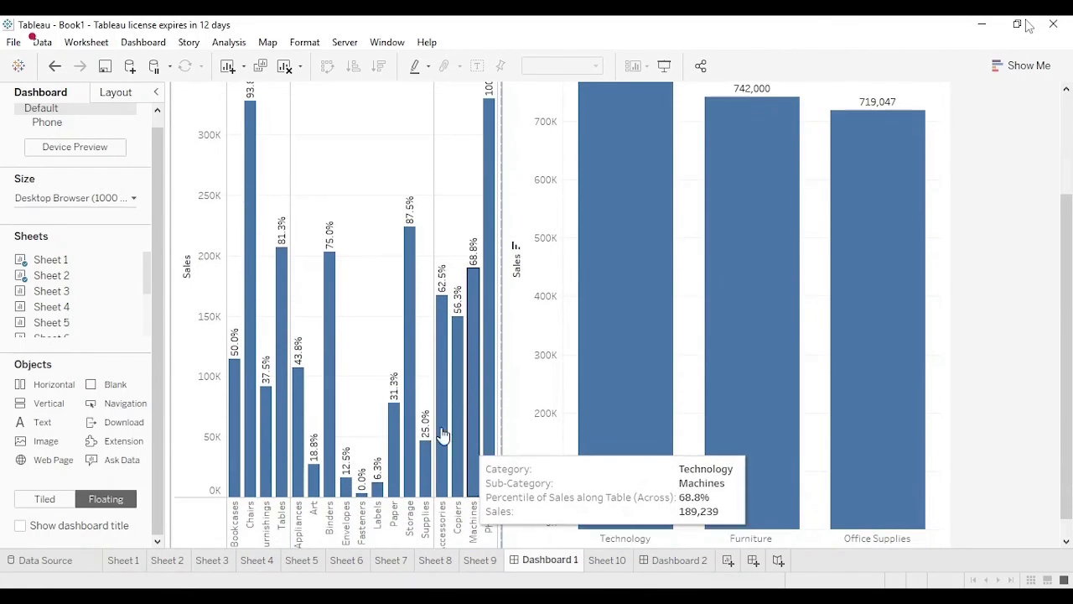
pyautogui.moveTo(61, 297); pyautogui.dragTo(283, 369)
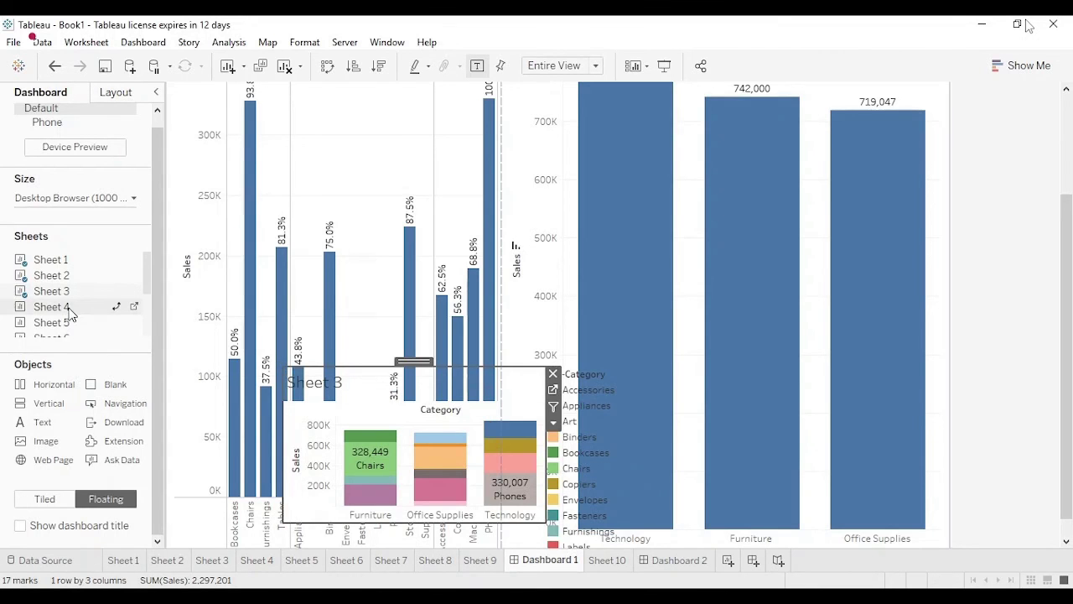
pyautogui.moveTo(69, 307); pyautogui.dragTo(608, 350)
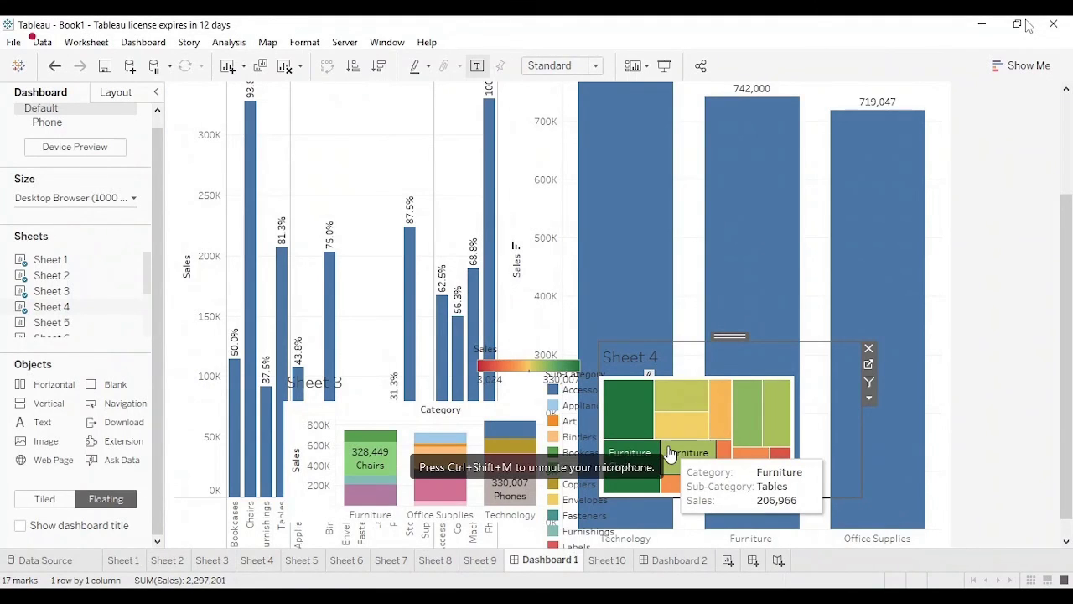
# Step: Undo the floating placement of Sheet 3 and Sheet 4 on Dashboard 1
pyautogui.click(106, 499)
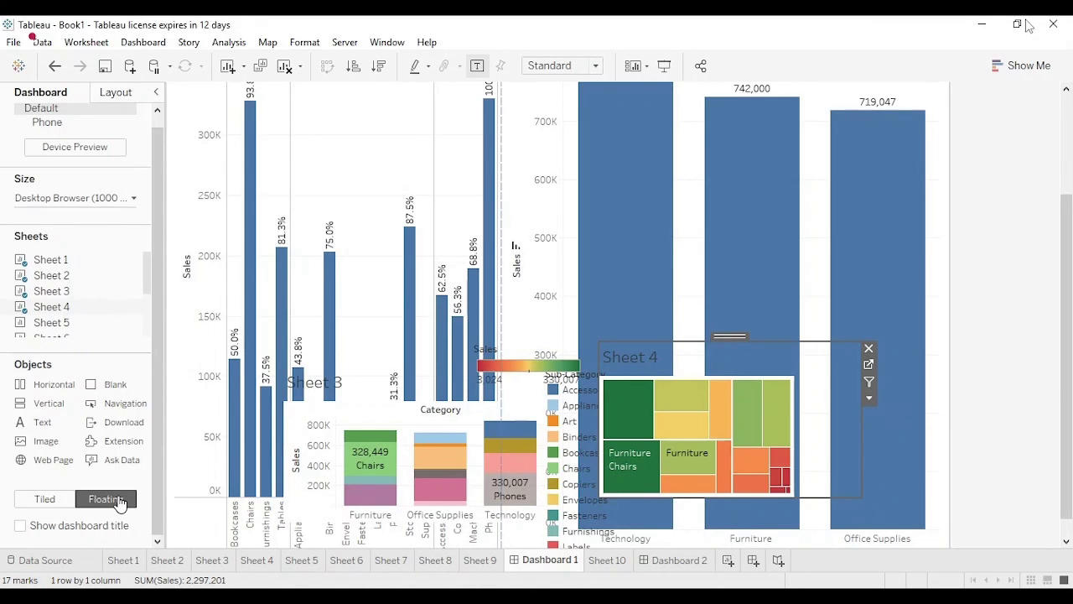
pyautogui.moveTo(364, 493)
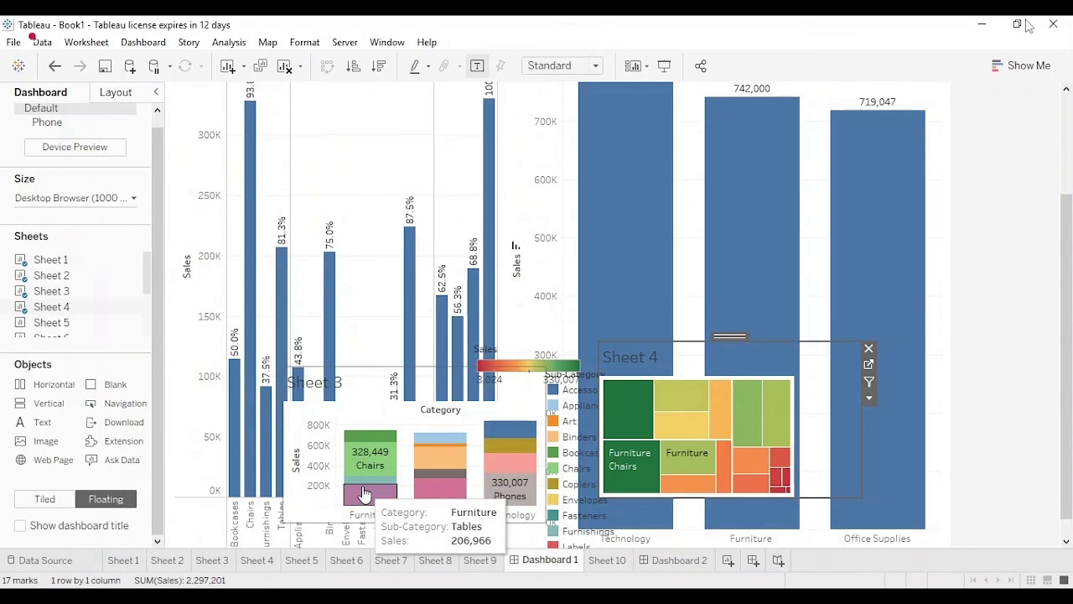
pyautogui.hotkey('ctrl', 'z')
pyautogui.hotkey('ctrl', 'z')
pyautogui.hotkey('ctrl', 'z')
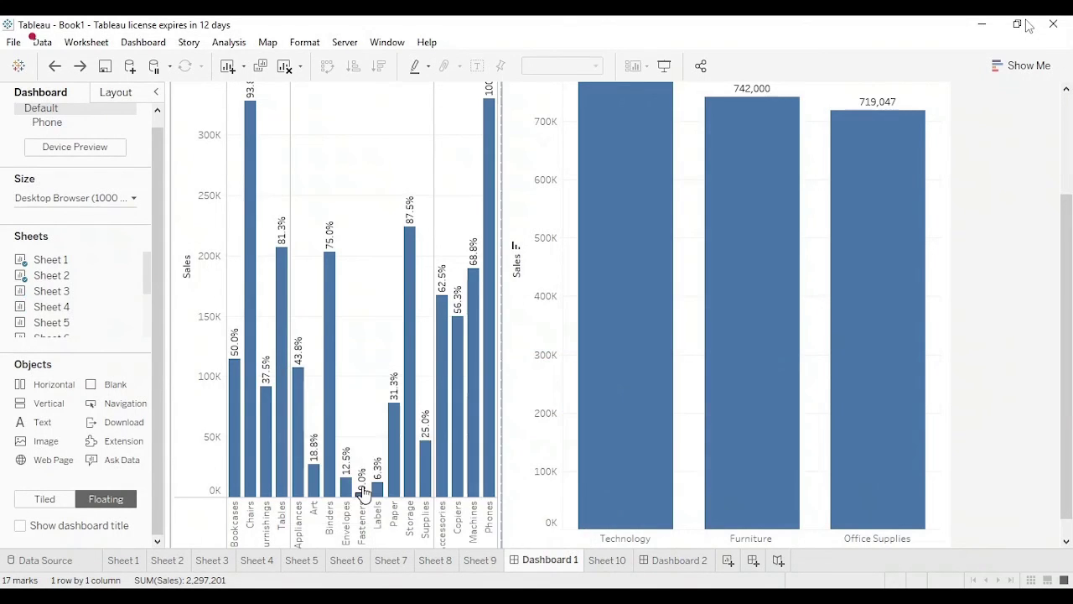
# Step: Switch object placement to tiled and narrow the category and sub-category comparison chart so that Sales based on Category gets more width
pyautogui.click(49, 502)
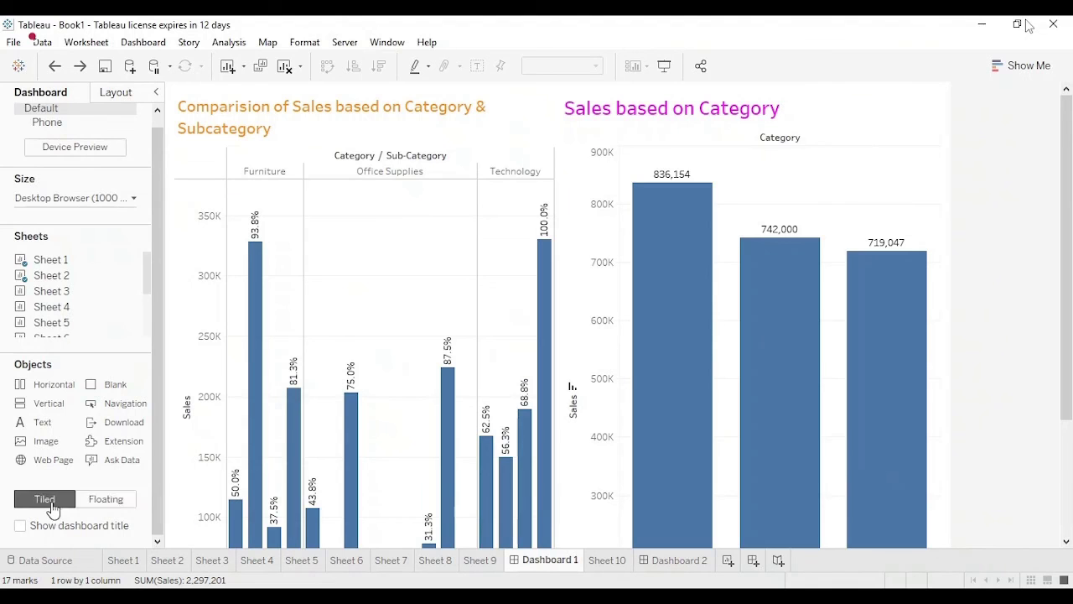
pyautogui.click(557, 376)
pyautogui.moveTo(555, 373); pyautogui.dragTo(528, 369)
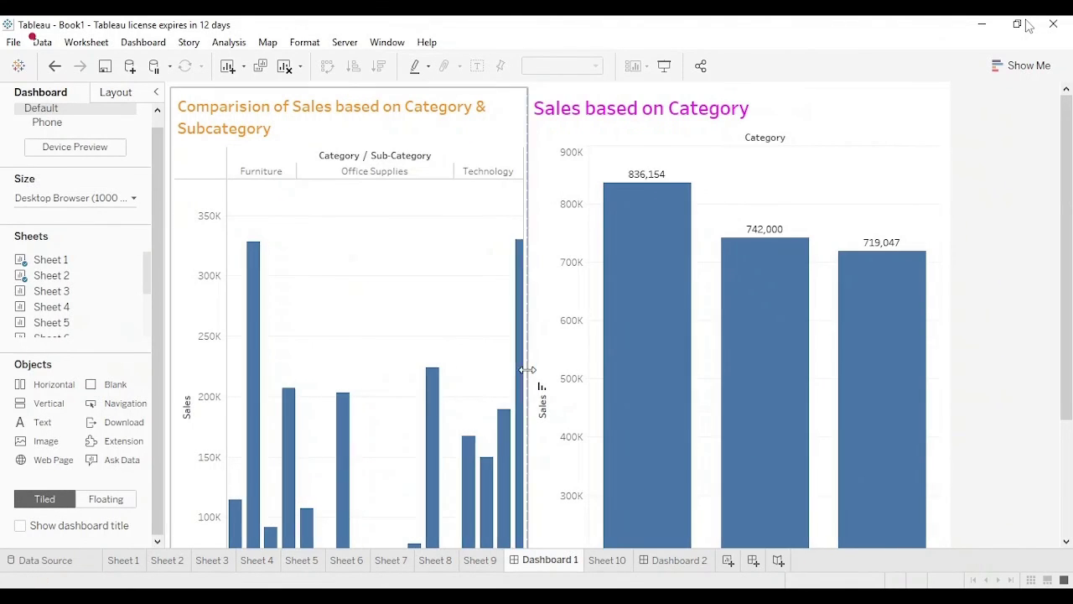
# Step: Tile Sheet 3 above the comparison chart and Sheet 4 above Sales based on Category, undoing a trial placement of Sheet 5 between them
pyautogui.moveTo(91, 293); pyautogui.dragTo(390, 279)
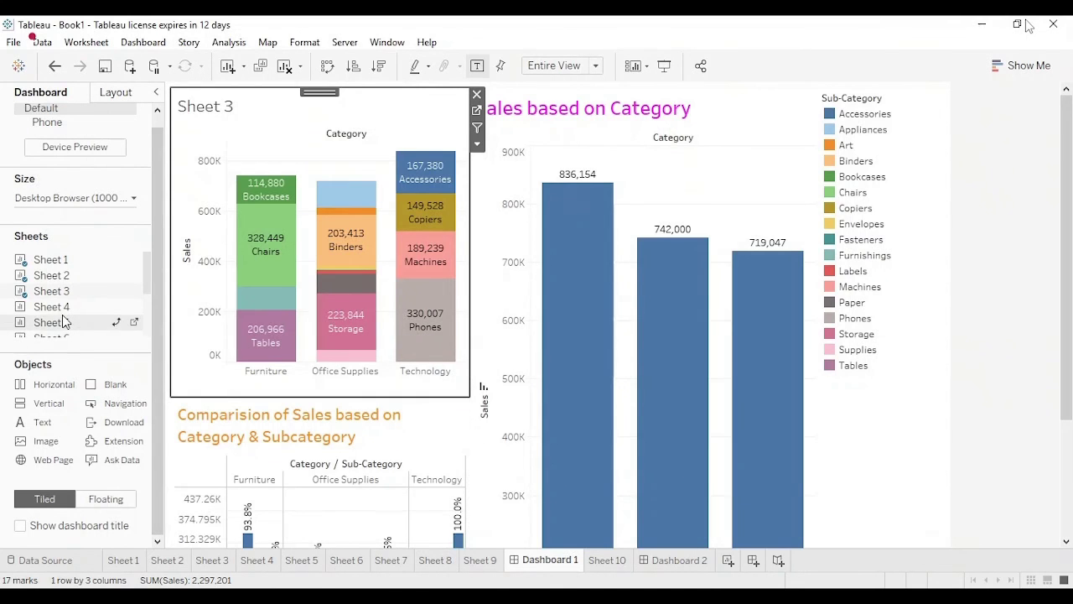
pyautogui.moveTo(117, 307); pyautogui.dragTo(640, 195)
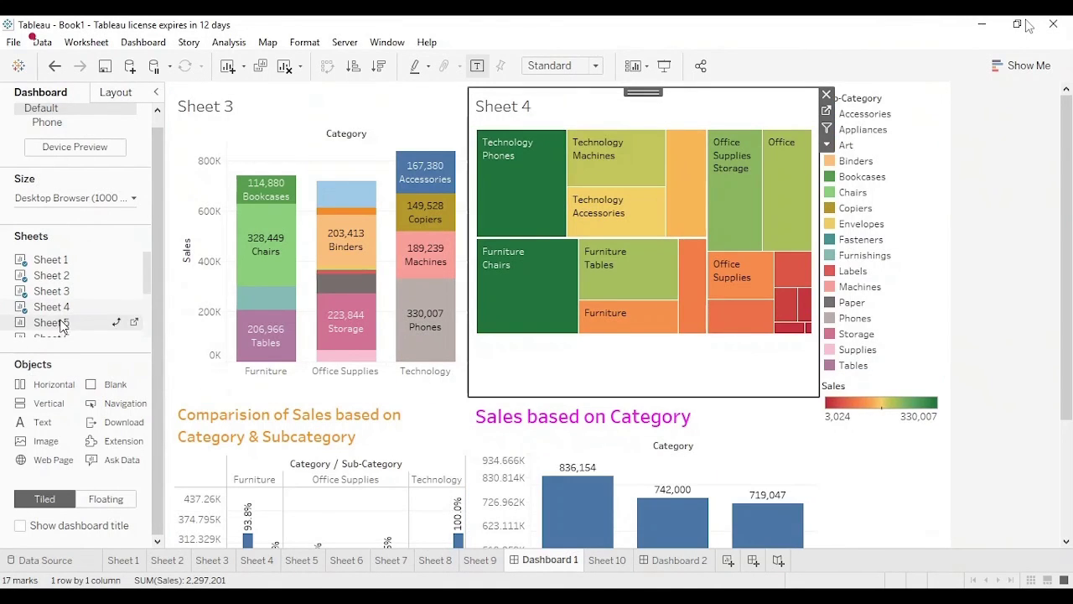
pyautogui.moveTo(52, 322); pyautogui.dragTo(462, 412)
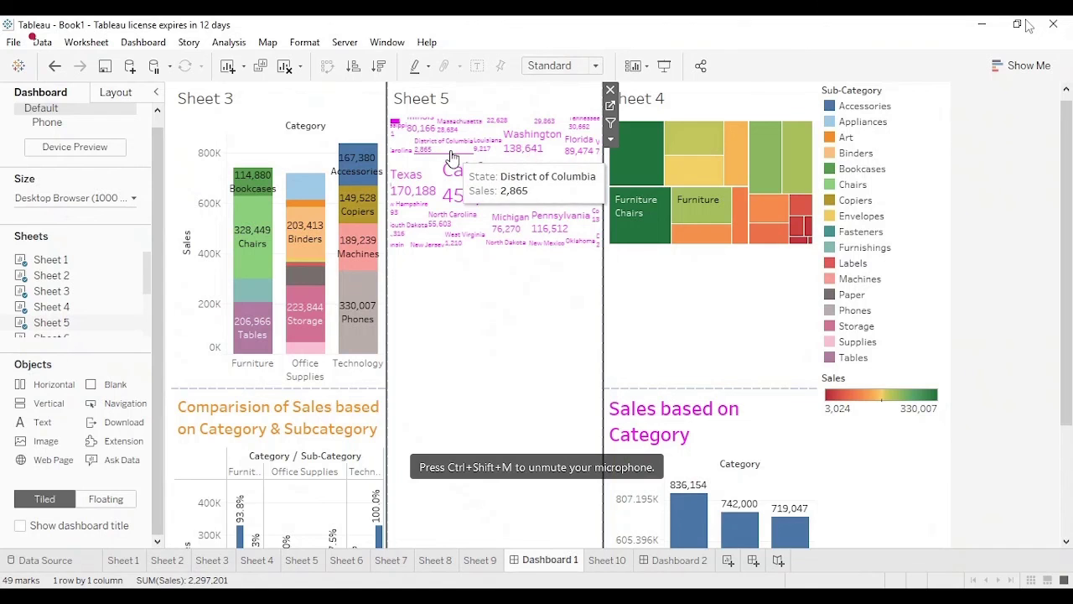
pyautogui.hotkey('ctrl', 'z')
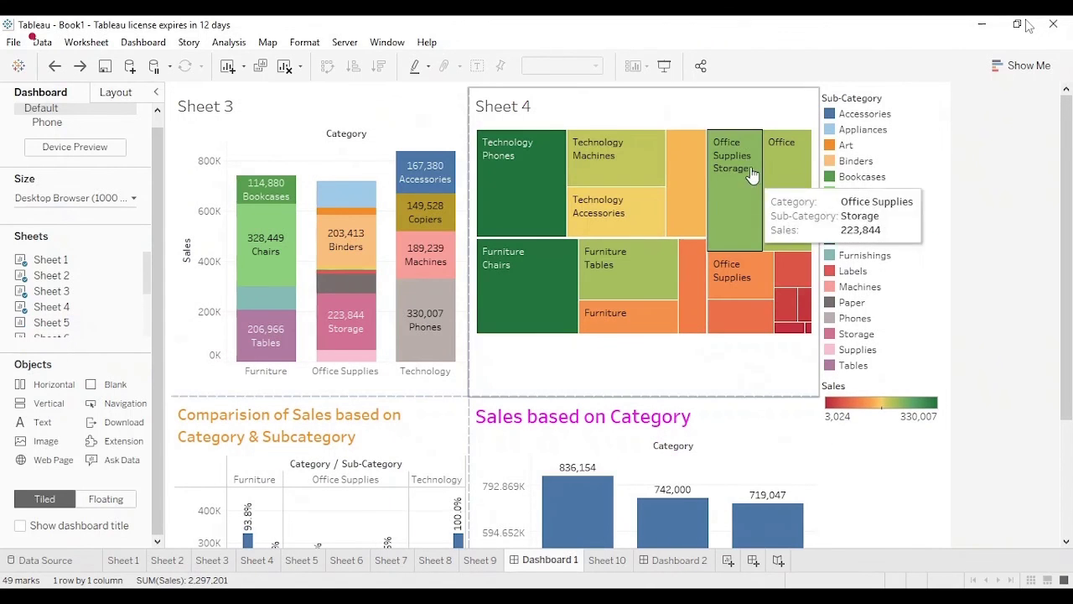
# Step: View Dashboard 1 with its four tiled charts in presentation mode
pyautogui.click(664, 65)
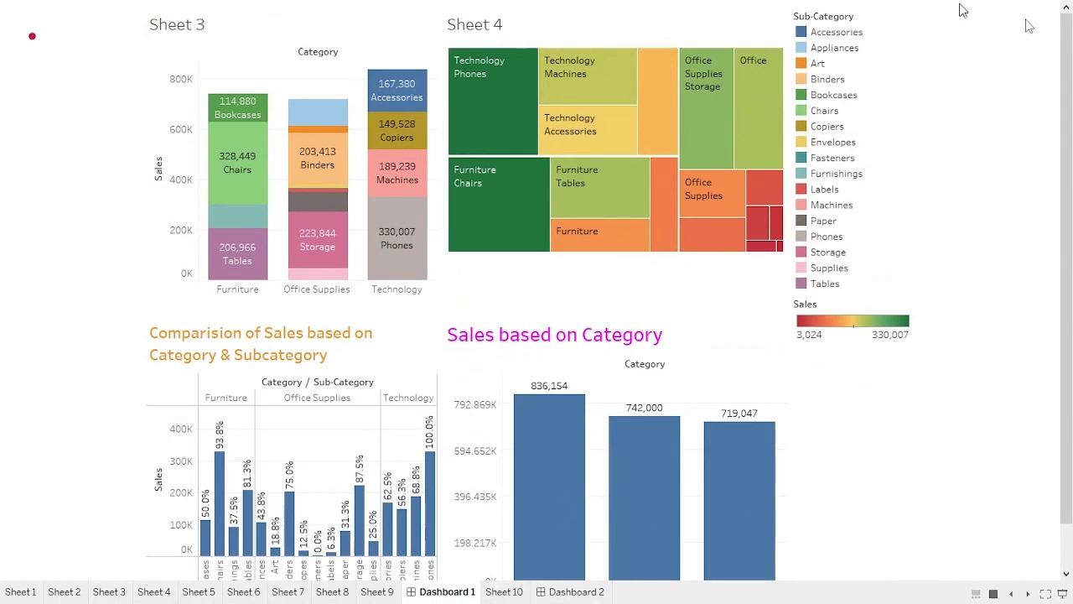
pyautogui.moveTo(210, 502)
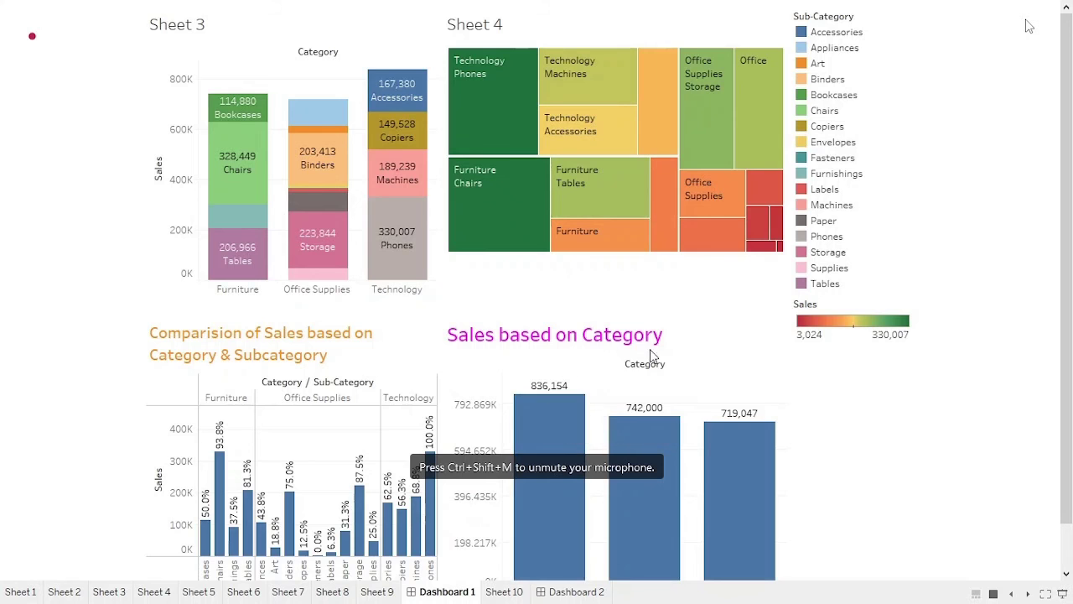
pyautogui.moveTo(685, 502)
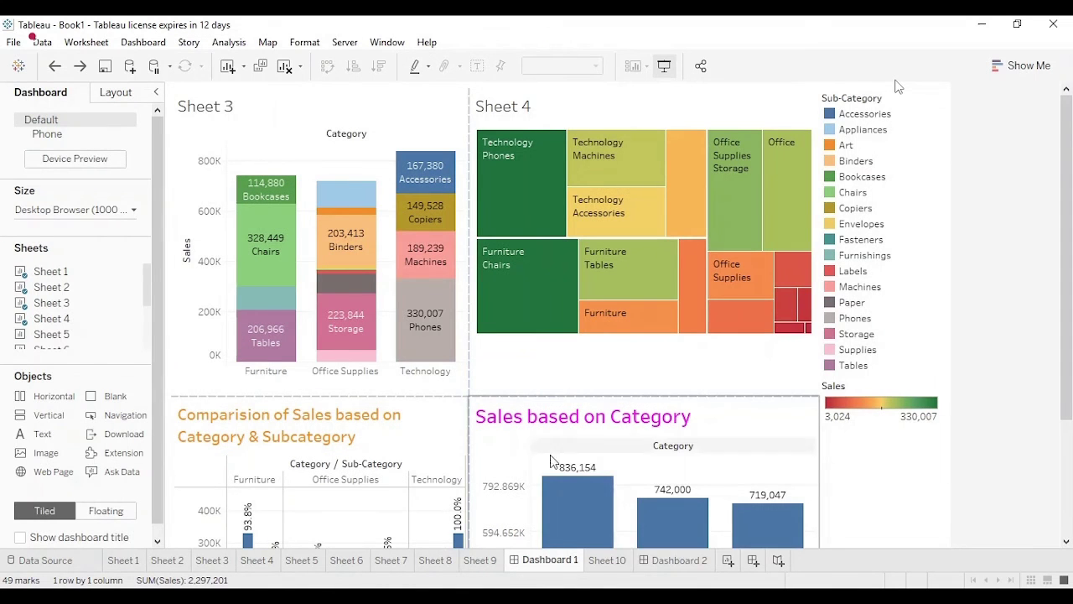
# Step: On Dashboard 2, tile Sheet 9 beneath the comparison chart and Sheet 8 beneath Sheet 9, and preview the dashboard in presentation mode
pyautogui.click(658, 562)
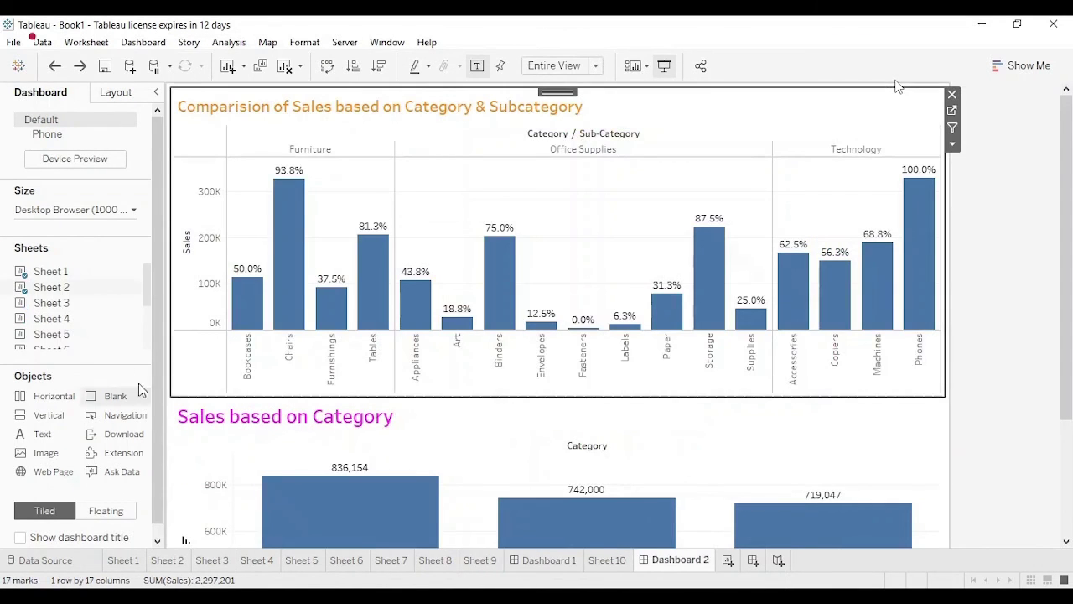
pyautogui.scroll(-3, 109, 323)
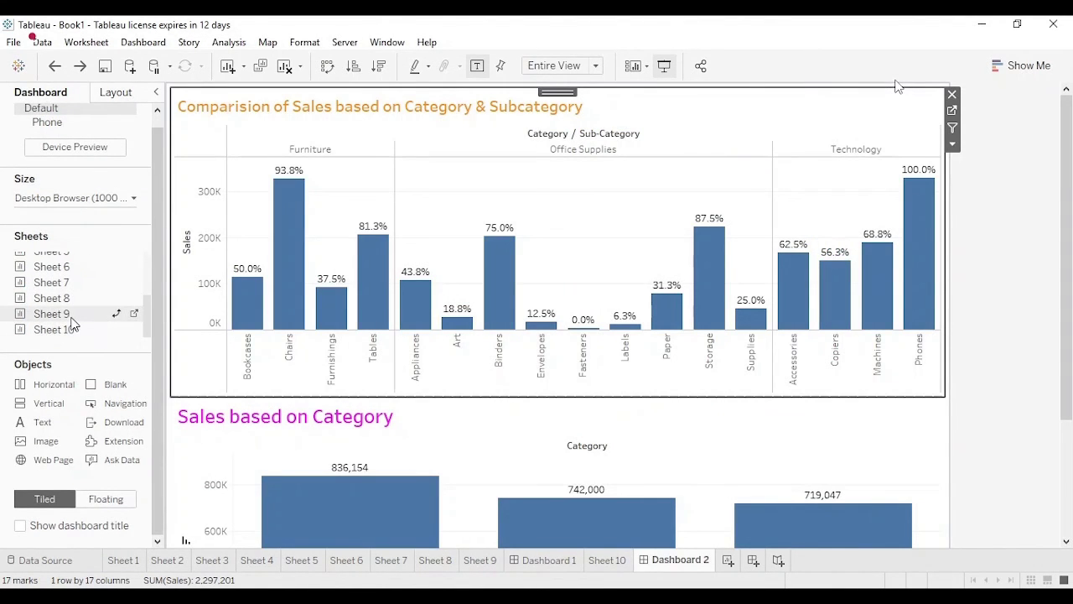
pyautogui.moveTo(71, 322); pyautogui.dragTo(575, 372)
pyautogui.moveTo(660, 386); pyautogui.dragTo(654, 387)
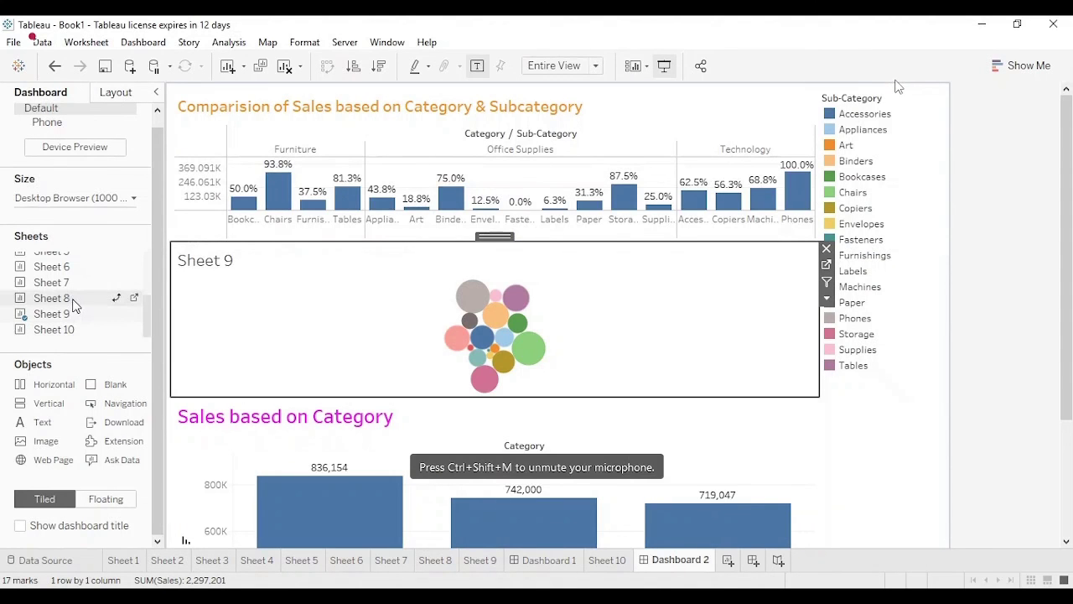
pyautogui.moveTo(75, 304); pyautogui.dragTo(641, 417)
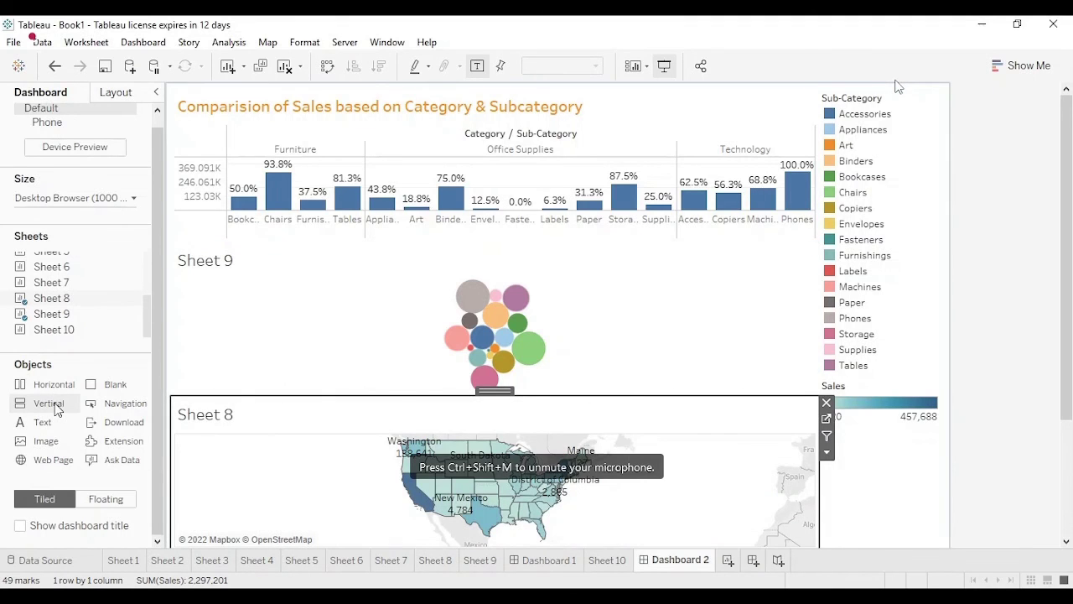
pyautogui.click(664, 66)
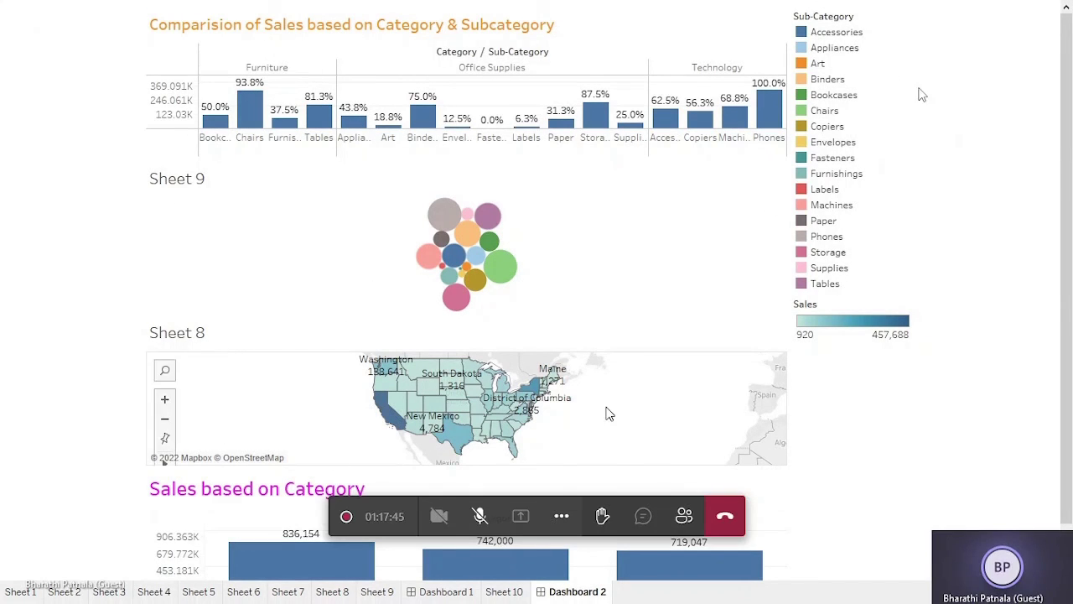
pyautogui.press('Escape')
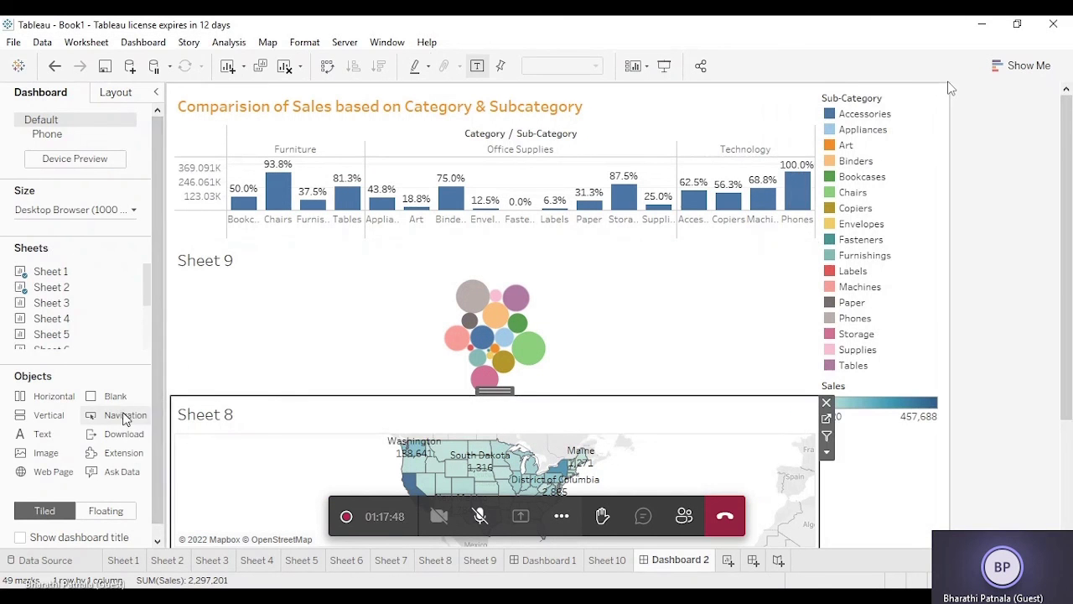
# Step: Add a web page object beside Sheet 9 with the presenter's YouTube channel URL, and preview the dashboard in presentation mode
pyautogui.moveTo(46, 471); pyautogui.dragTo(630, 302)
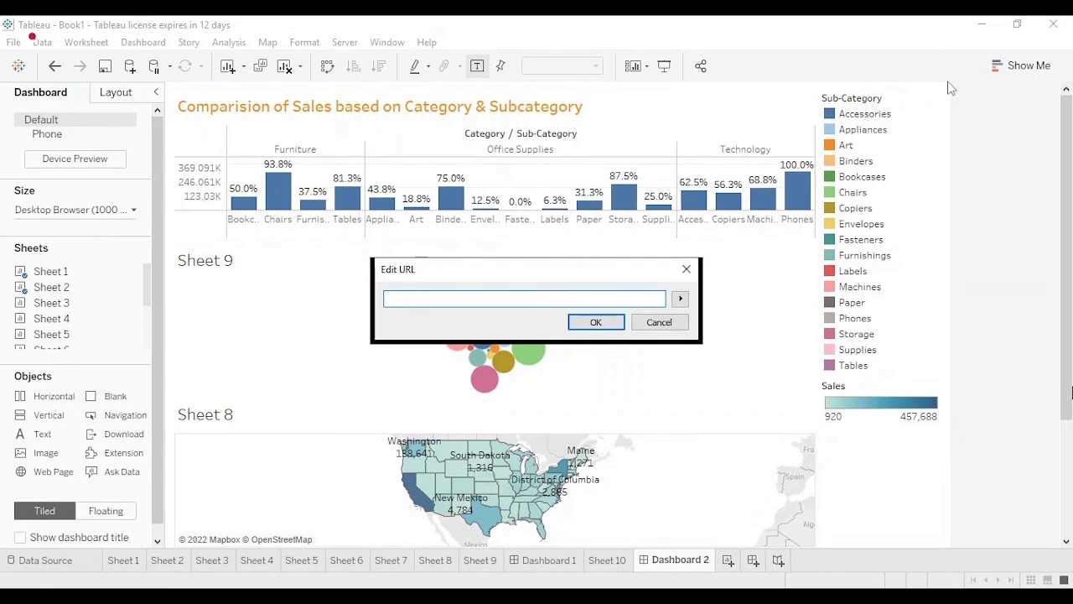
pyautogui.write('www.youtube.com/c/bharathipatnala')
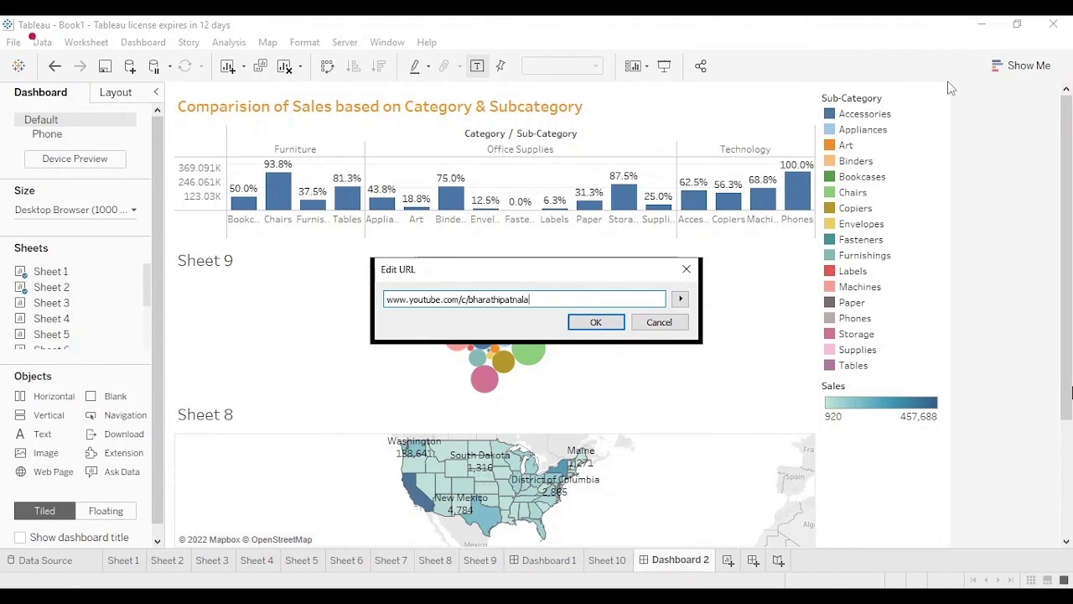
pyautogui.press('Return')
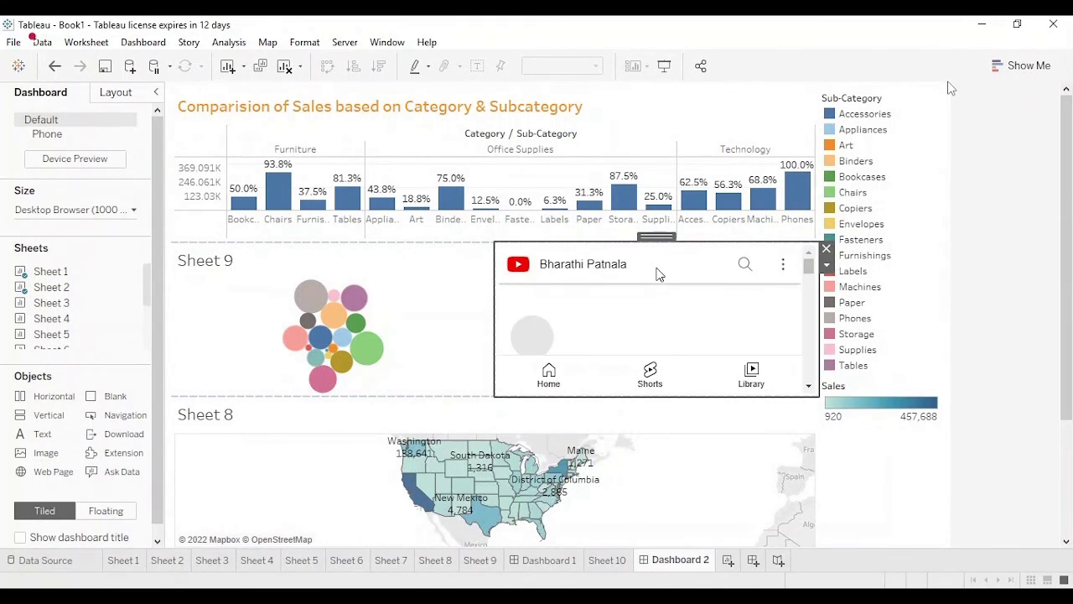
pyautogui.click(664, 67)
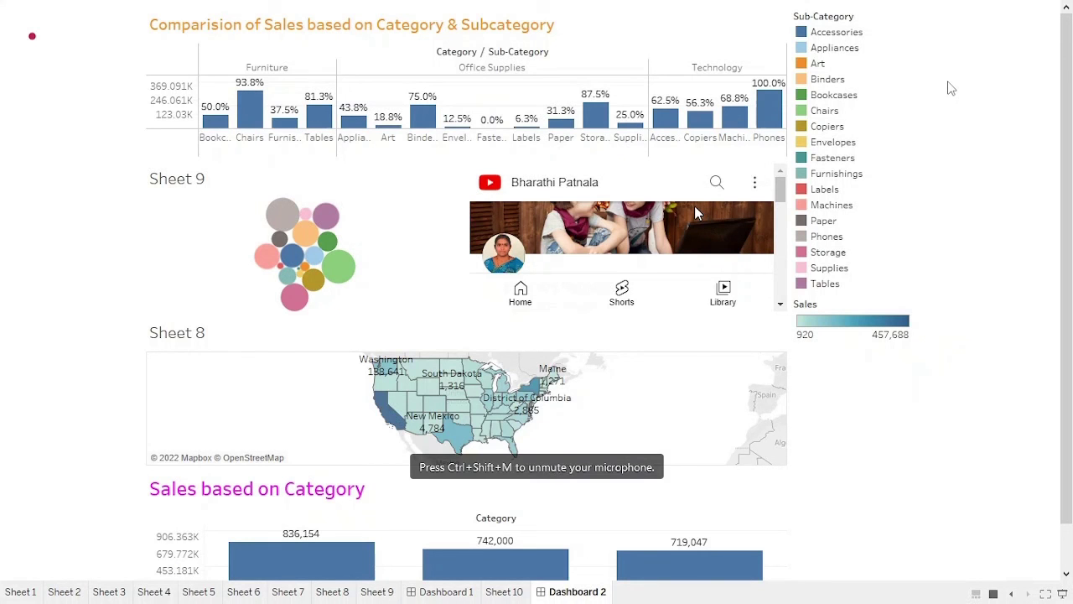
pyautogui.press('Escape')
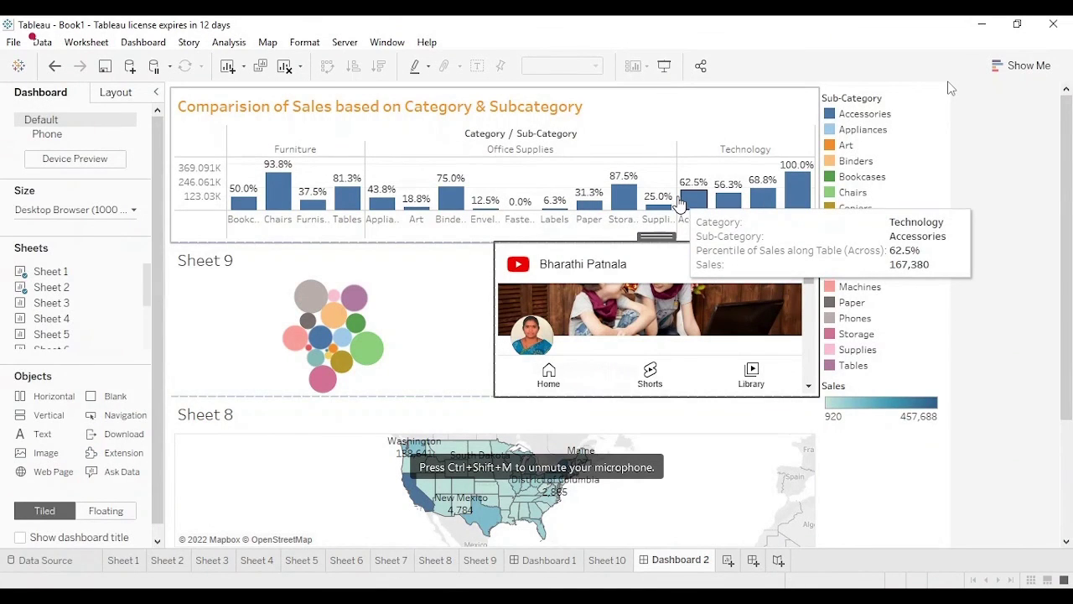
# Step: On Sheet 1, try the bar chart as a text table, and change it to a pie chart fitted to Entire View
pyautogui.click(125, 561)
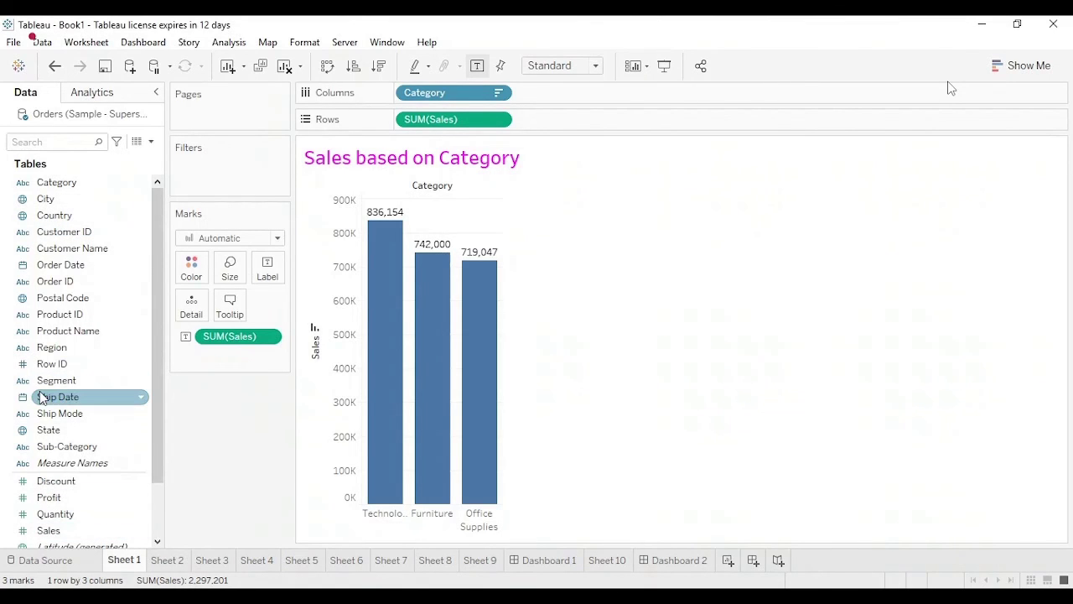
pyautogui.moveTo(403, 388)
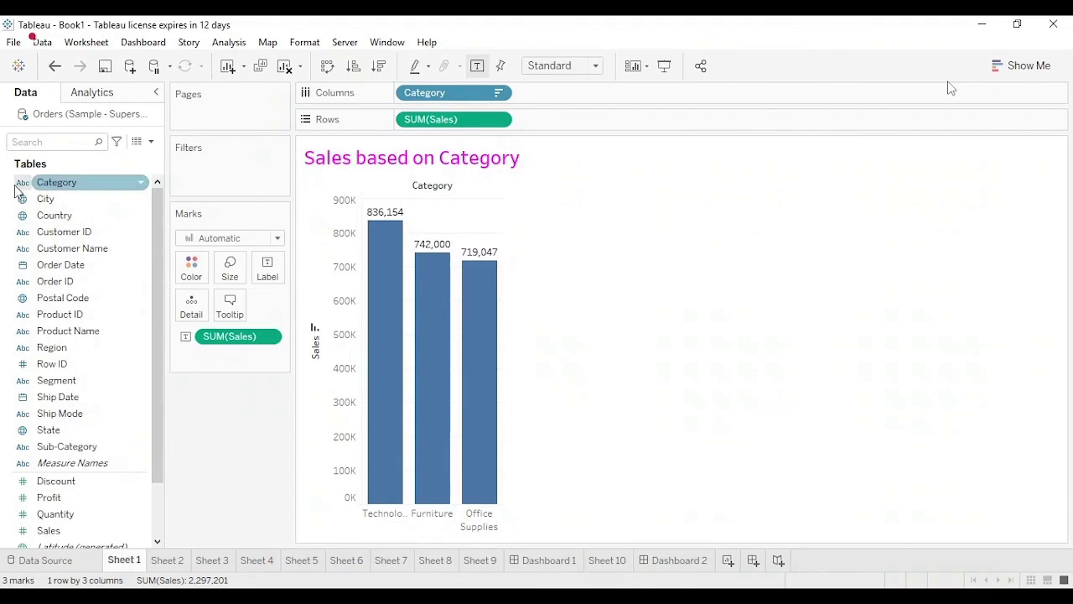
pyautogui.click(1009, 67)
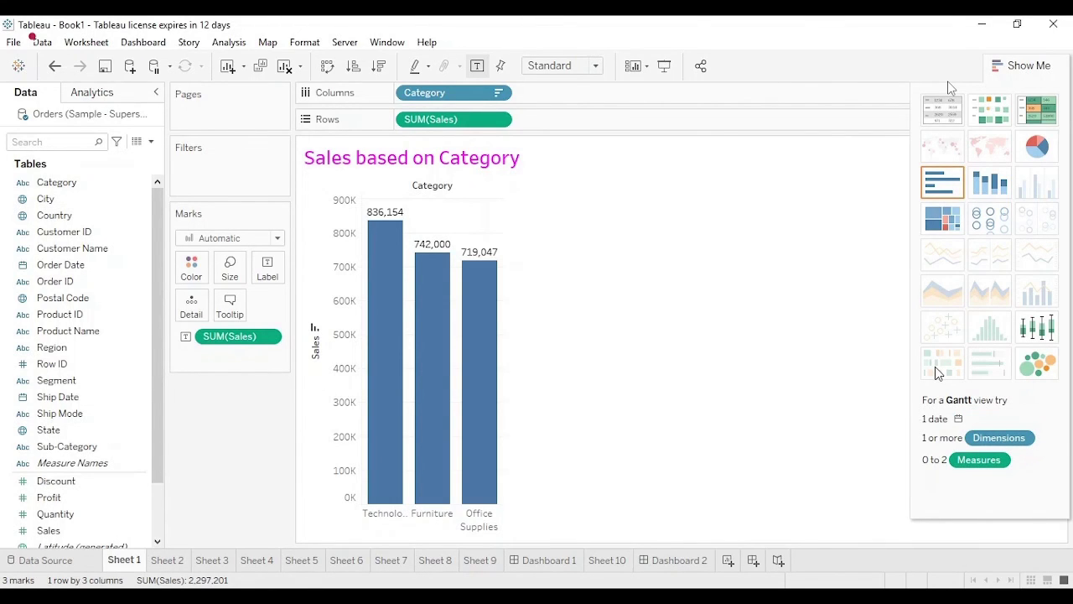
pyautogui.click(945, 124)
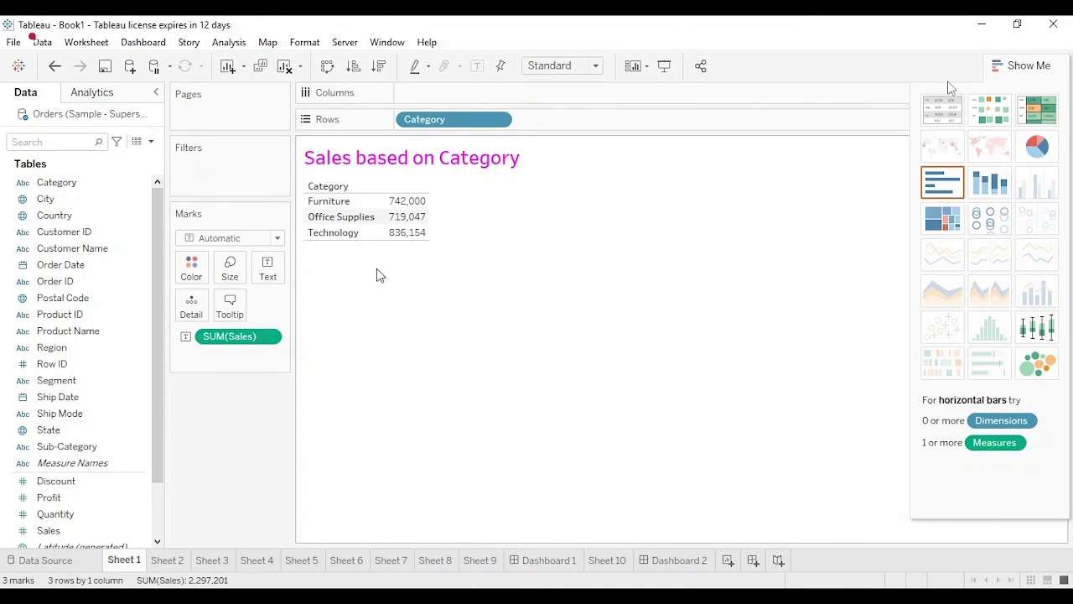
pyautogui.click(1037, 147)
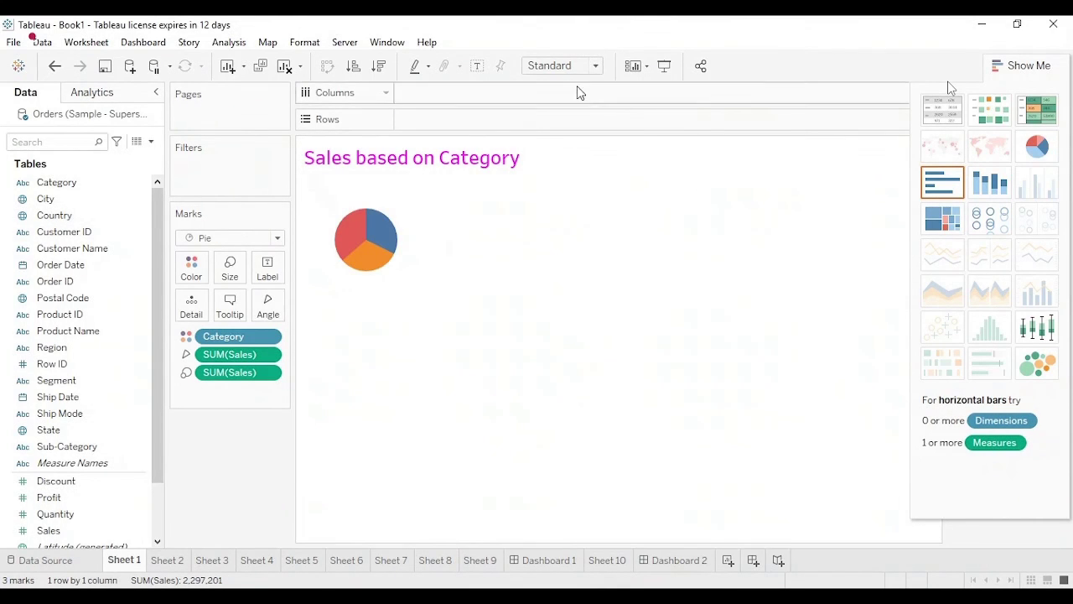
pyautogui.click(564, 128)
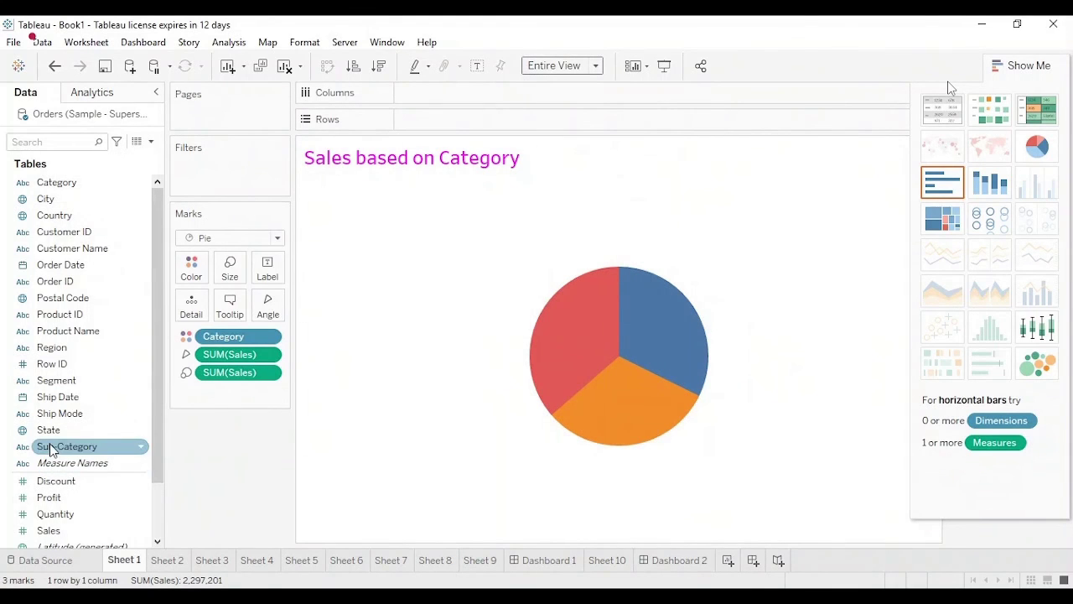
# Step: Label the pie slices with Sales and Category, and enlarge the pie to fill more of the view
pyautogui.moveTo(48, 530); pyautogui.dragTo(274, 272)
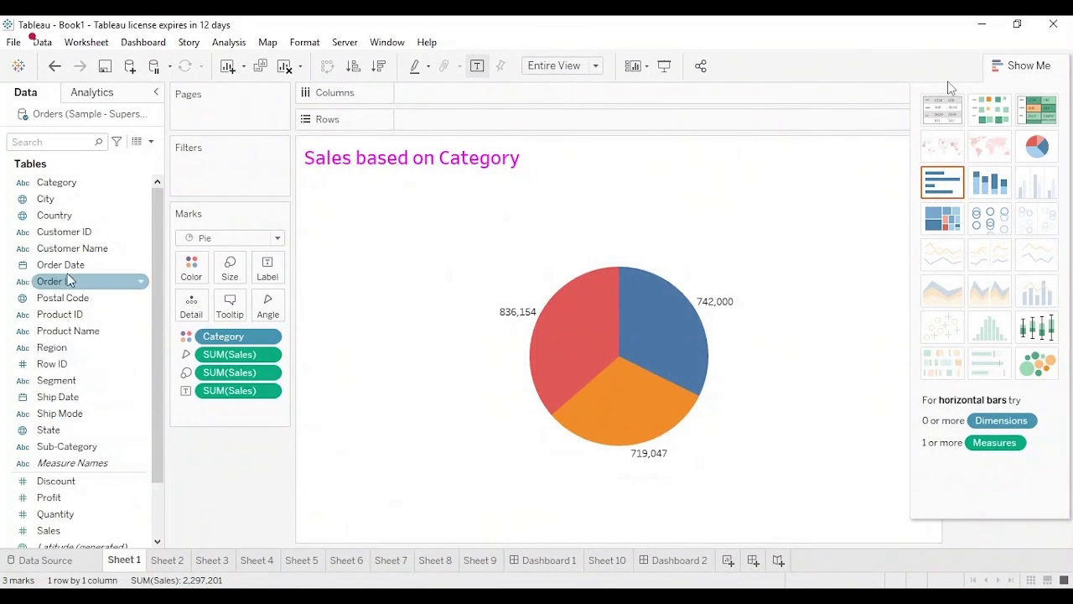
pyautogui.moveTo(101, 182); pyautogui.dragTo(288, 279)
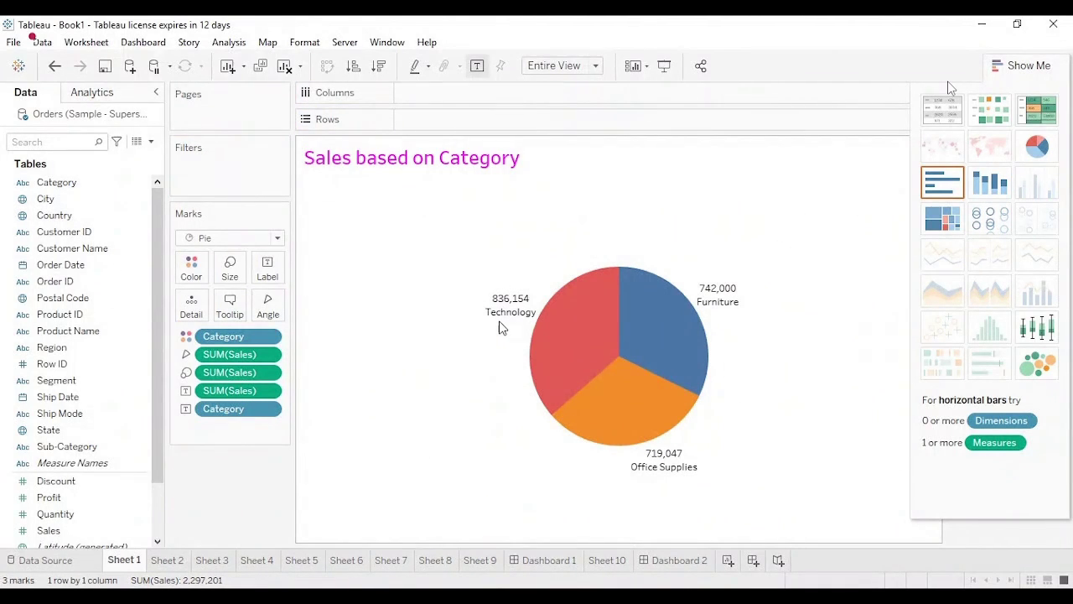
pyautogui.click(230, 268)
pyautogui.moveTo(248, 316); pyautogui.dragTo(277, 307)
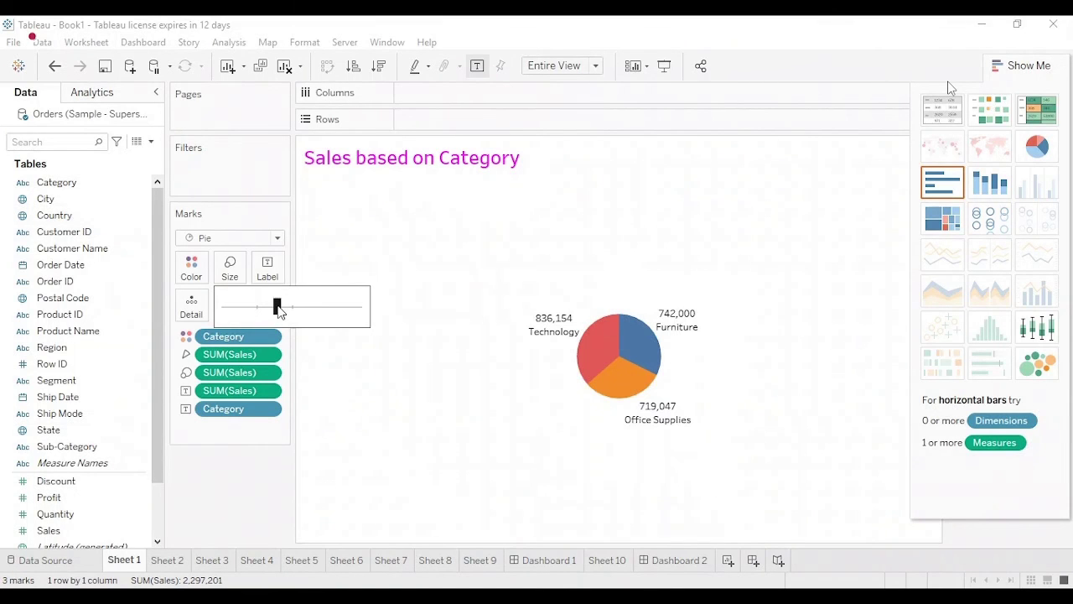
# Step: Examine the colors assigned to the Category values and the available color palette, keeping the automatic colors
pyautogui.click(191, 267)
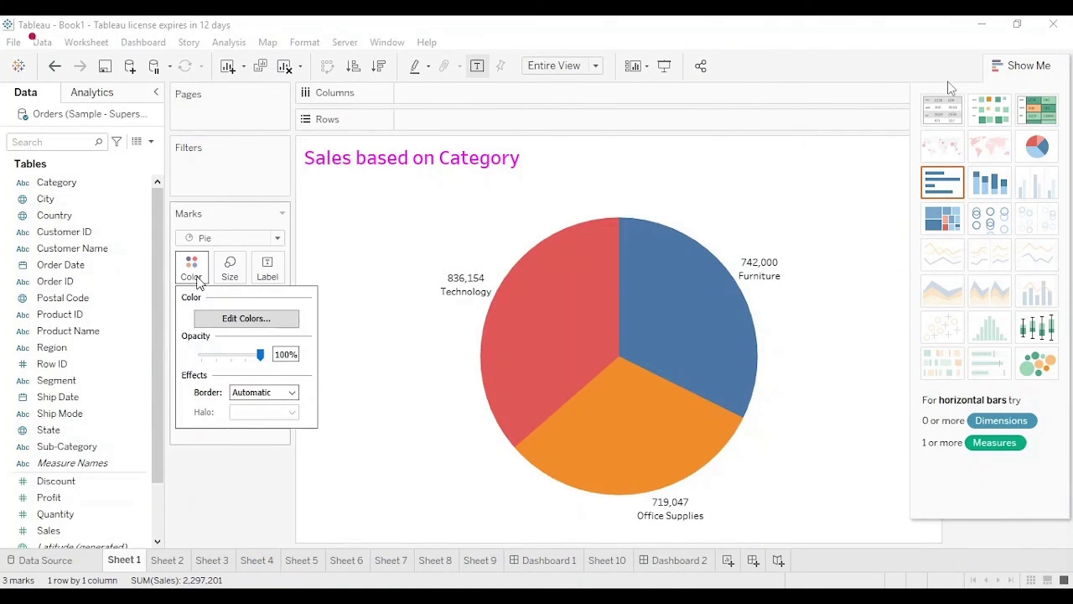
pyautogui.click(245, 321)
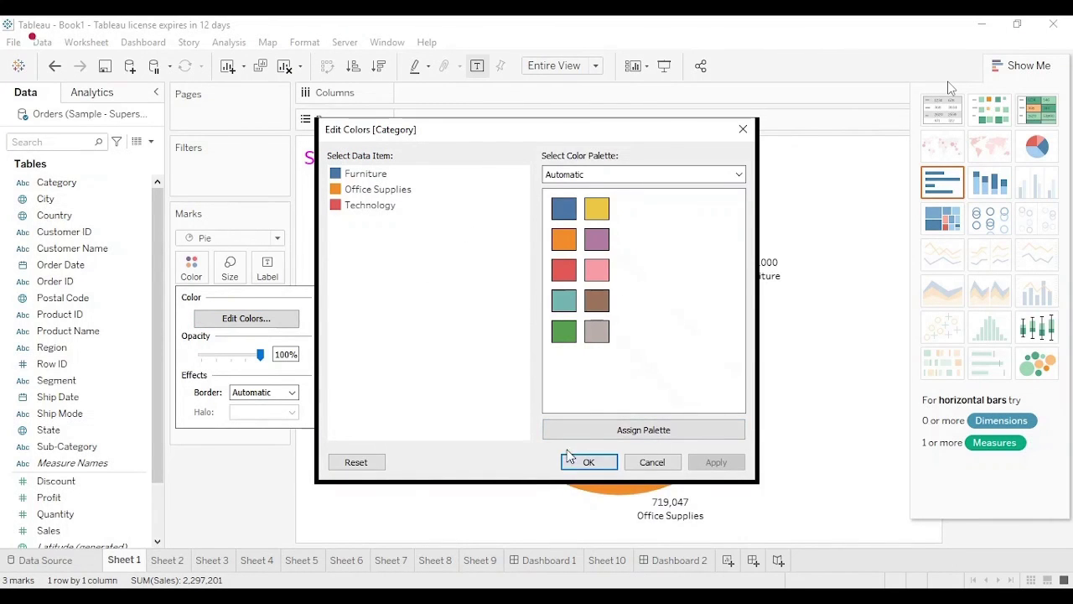
pyautogui.click(587, 462)
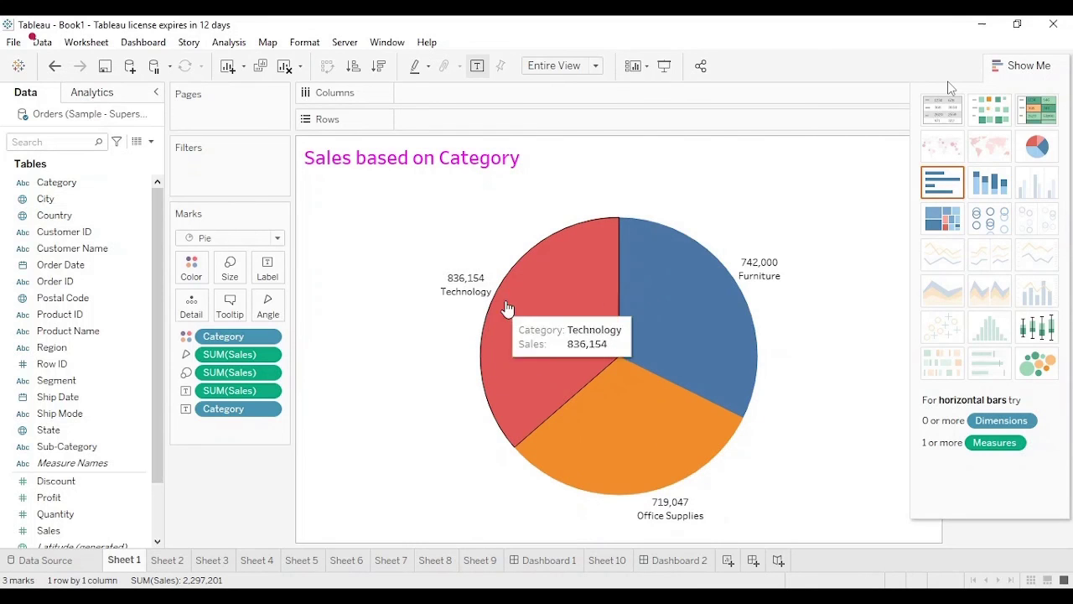
# Step: Apply the Percentile table calculation to the Sales measures that control the pie's angle, size and label
pyautogui.click(270, 380)
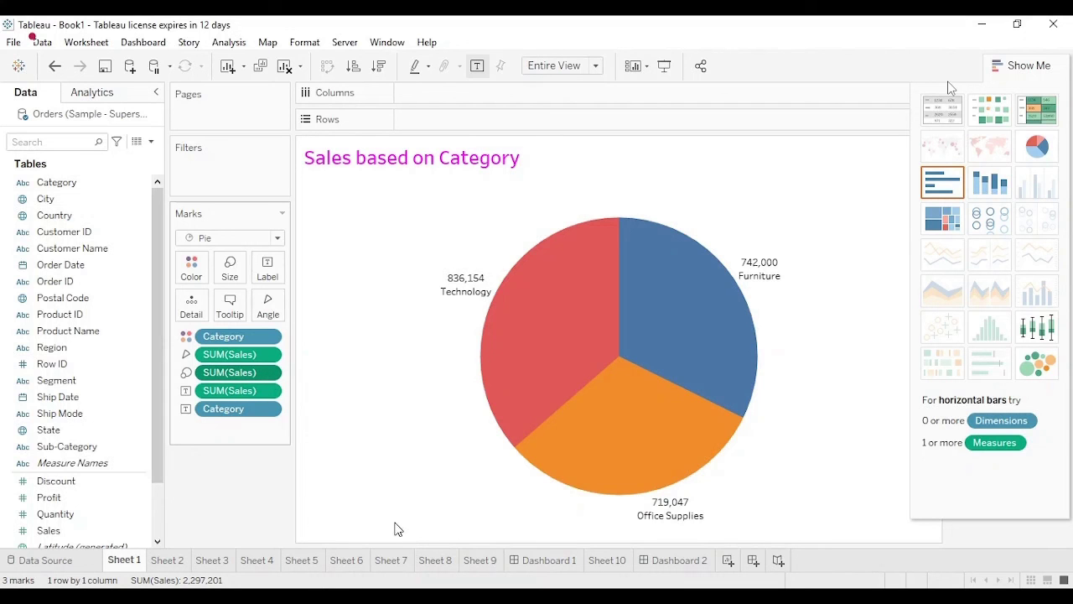
pyautogui.click(398, 529)
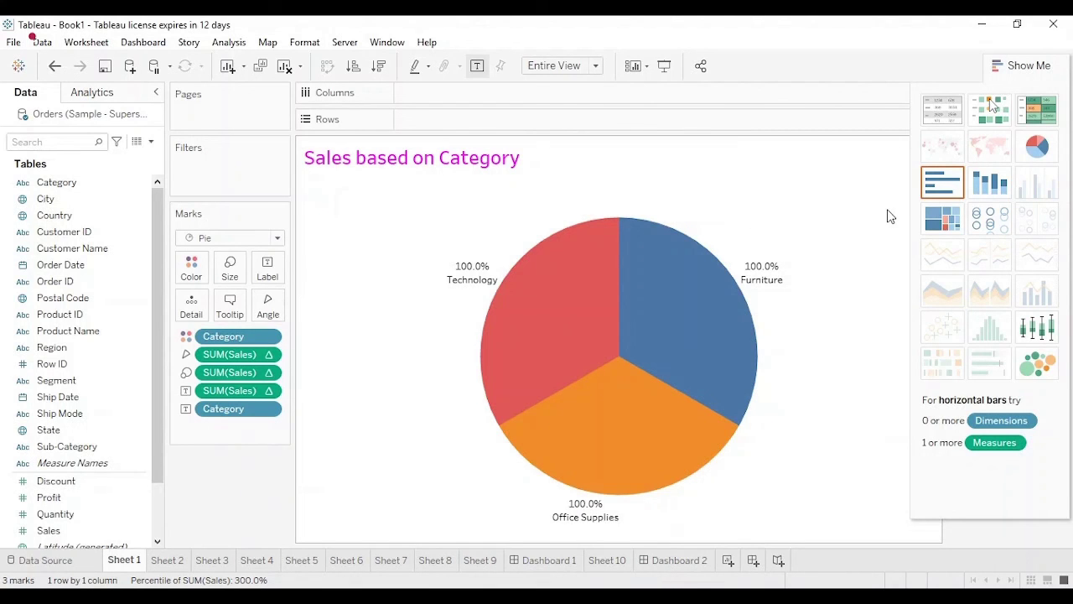
# Step: View the category and sub-category comparison chart on Sheet 2, and minimize the window
pyautogui.click(167, 562)
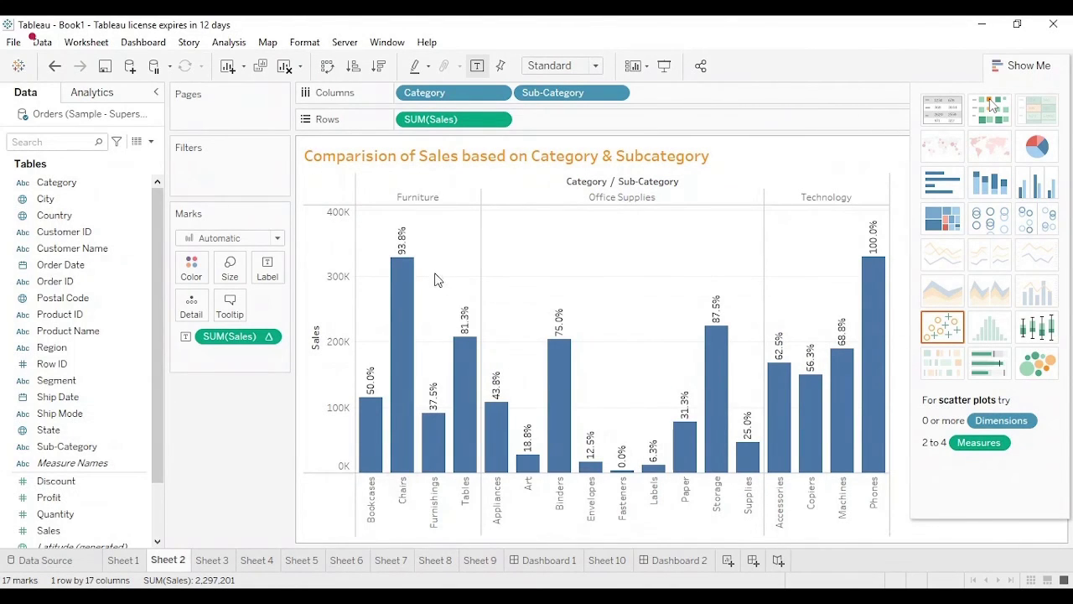
pyautogui.moveTo(548, 428)
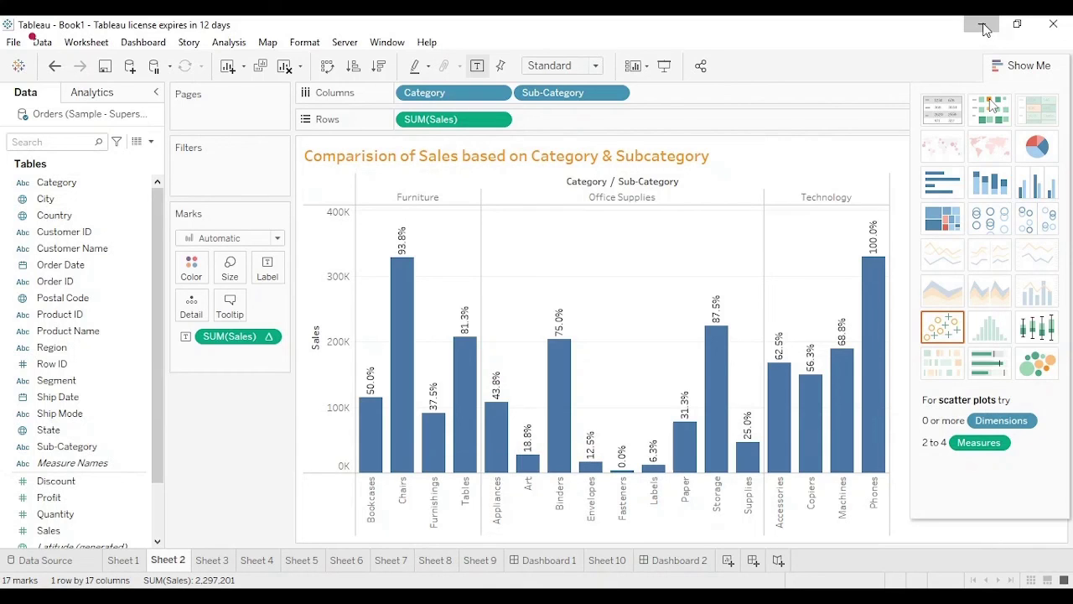
pyautogui.click(984, 26)
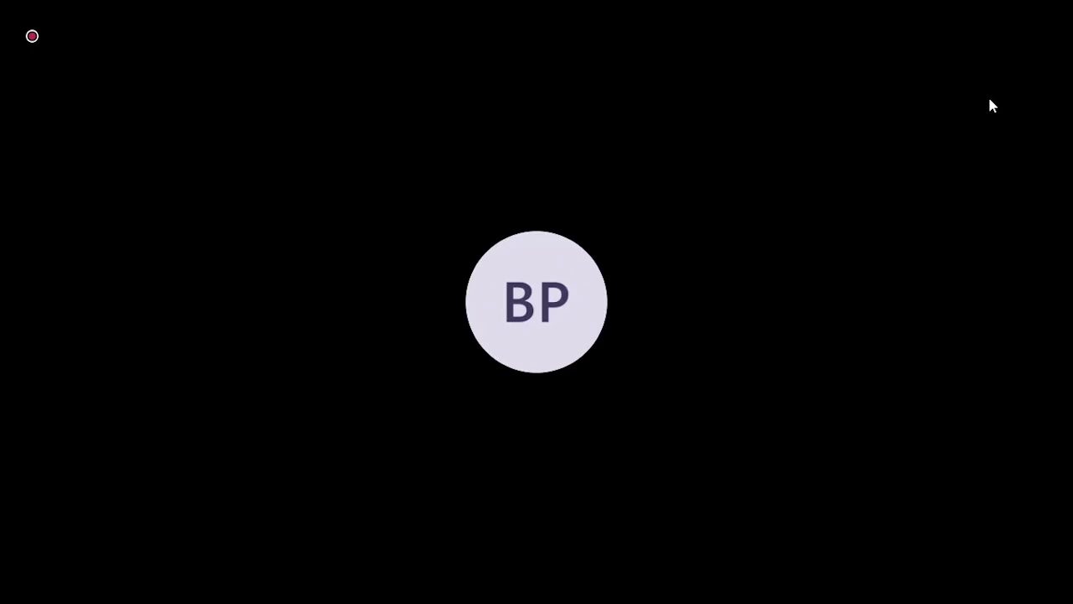